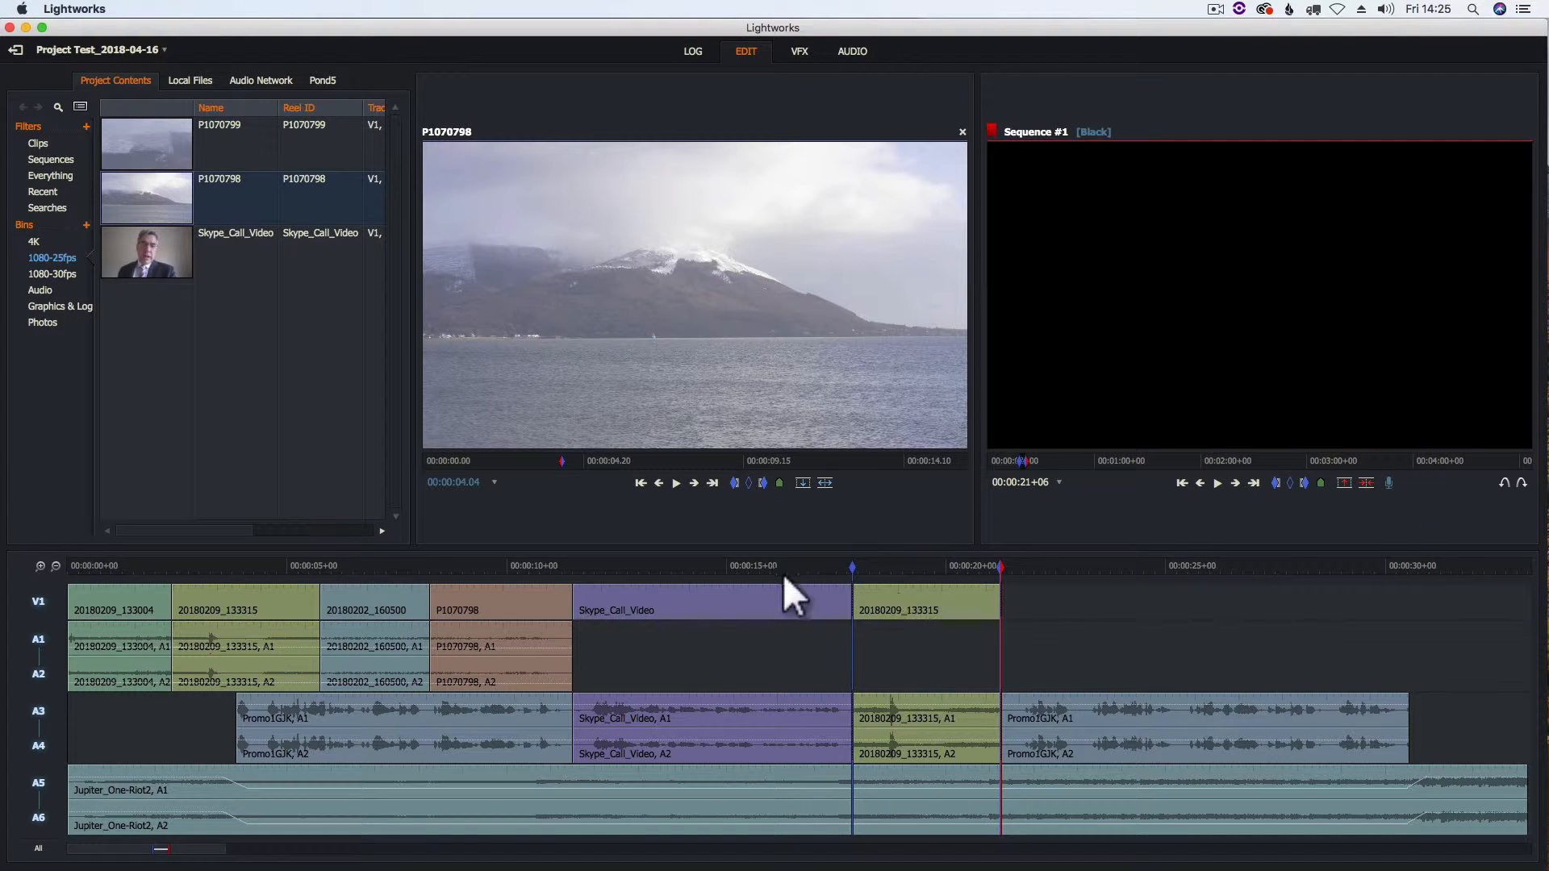
# Deselect tracks A1–A2 and A5–A6, and delete the marked 20180209_133315 clip after Skype_Call_Video, closing its gap on V1, A3 and A4.
pyautogui.click(891, 607)
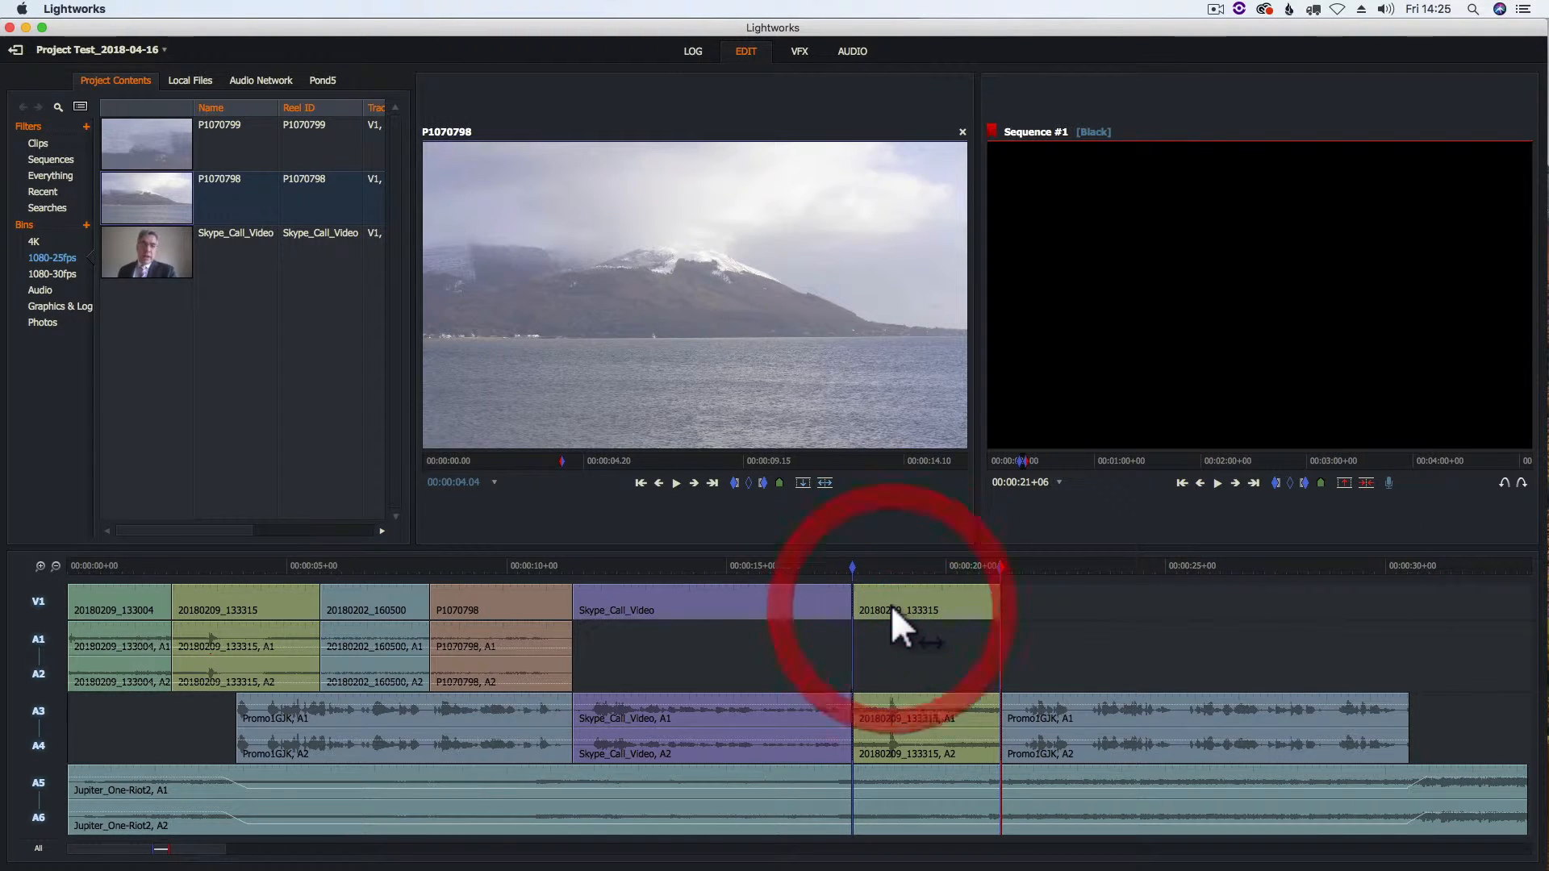
pyautogui.click(36, 783)
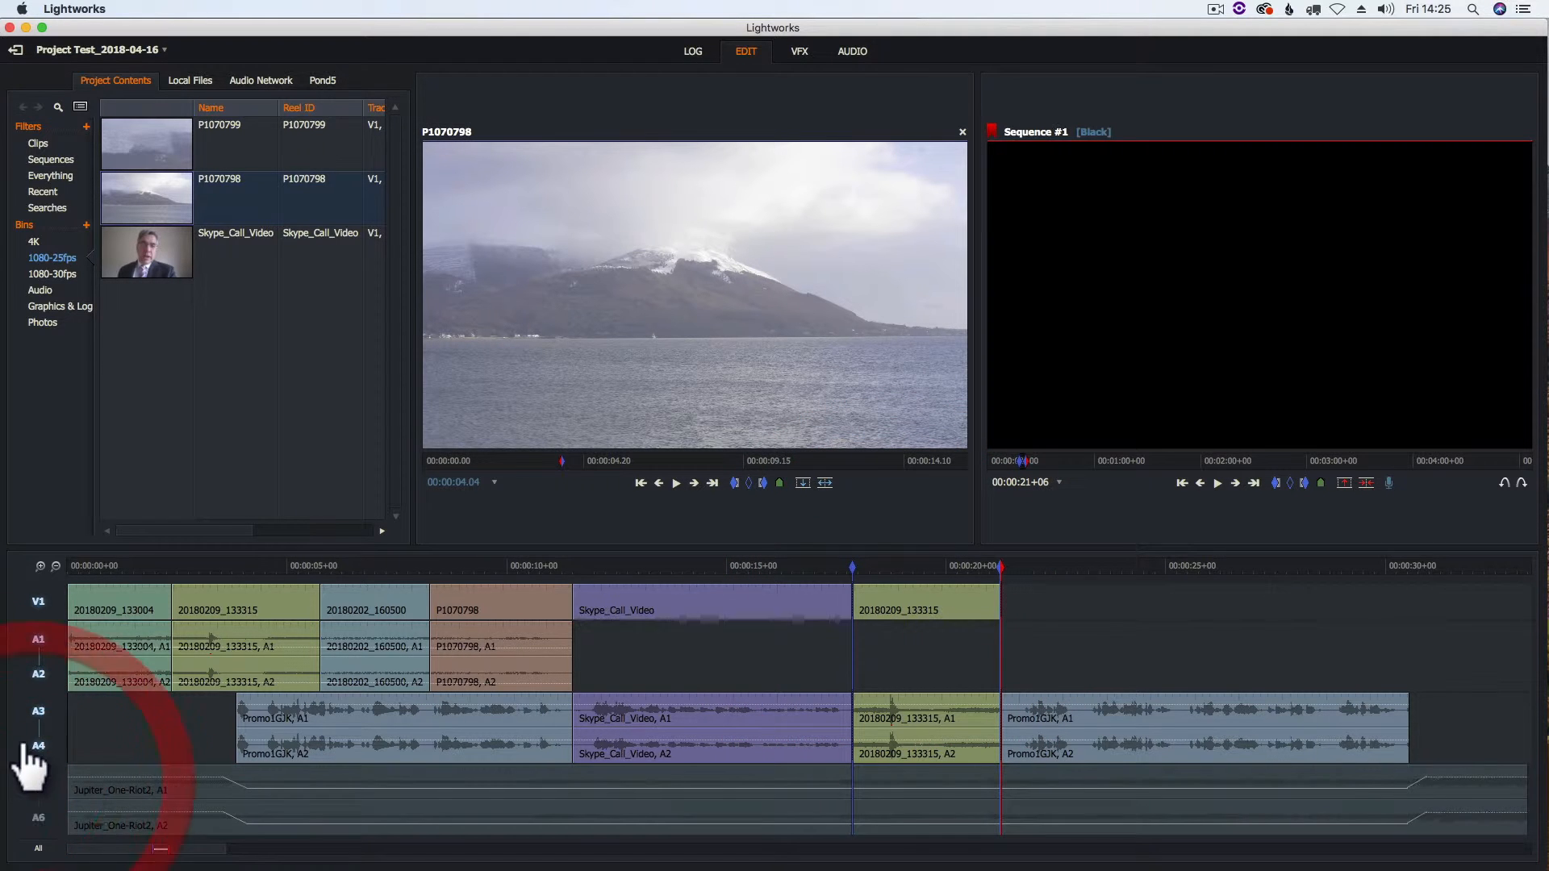
pyautogui.click(40, 643)
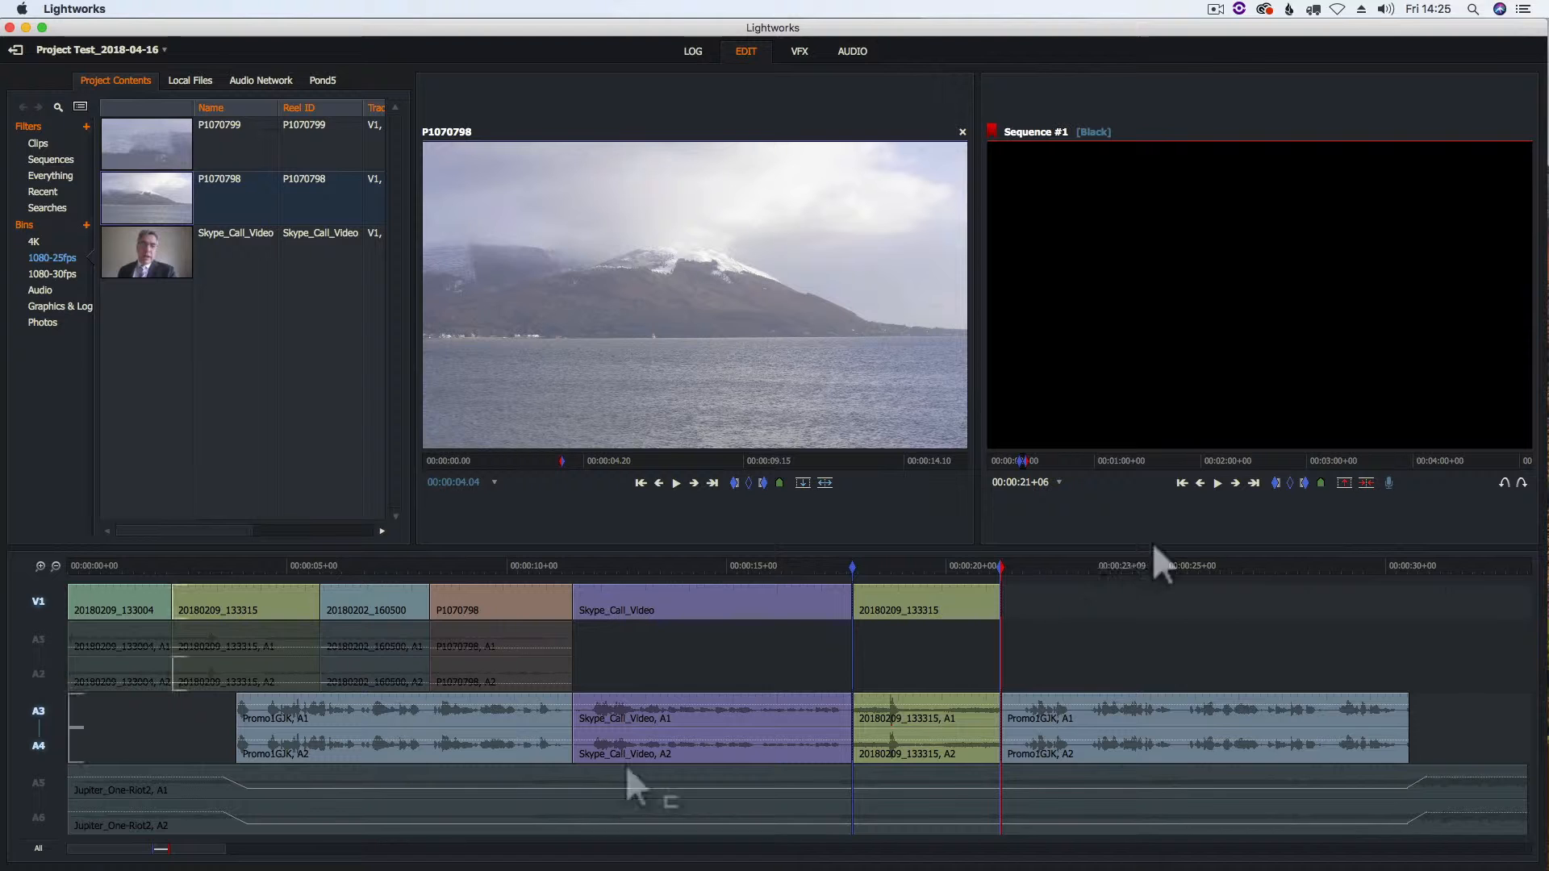
pyautogui.click(1345, 485)
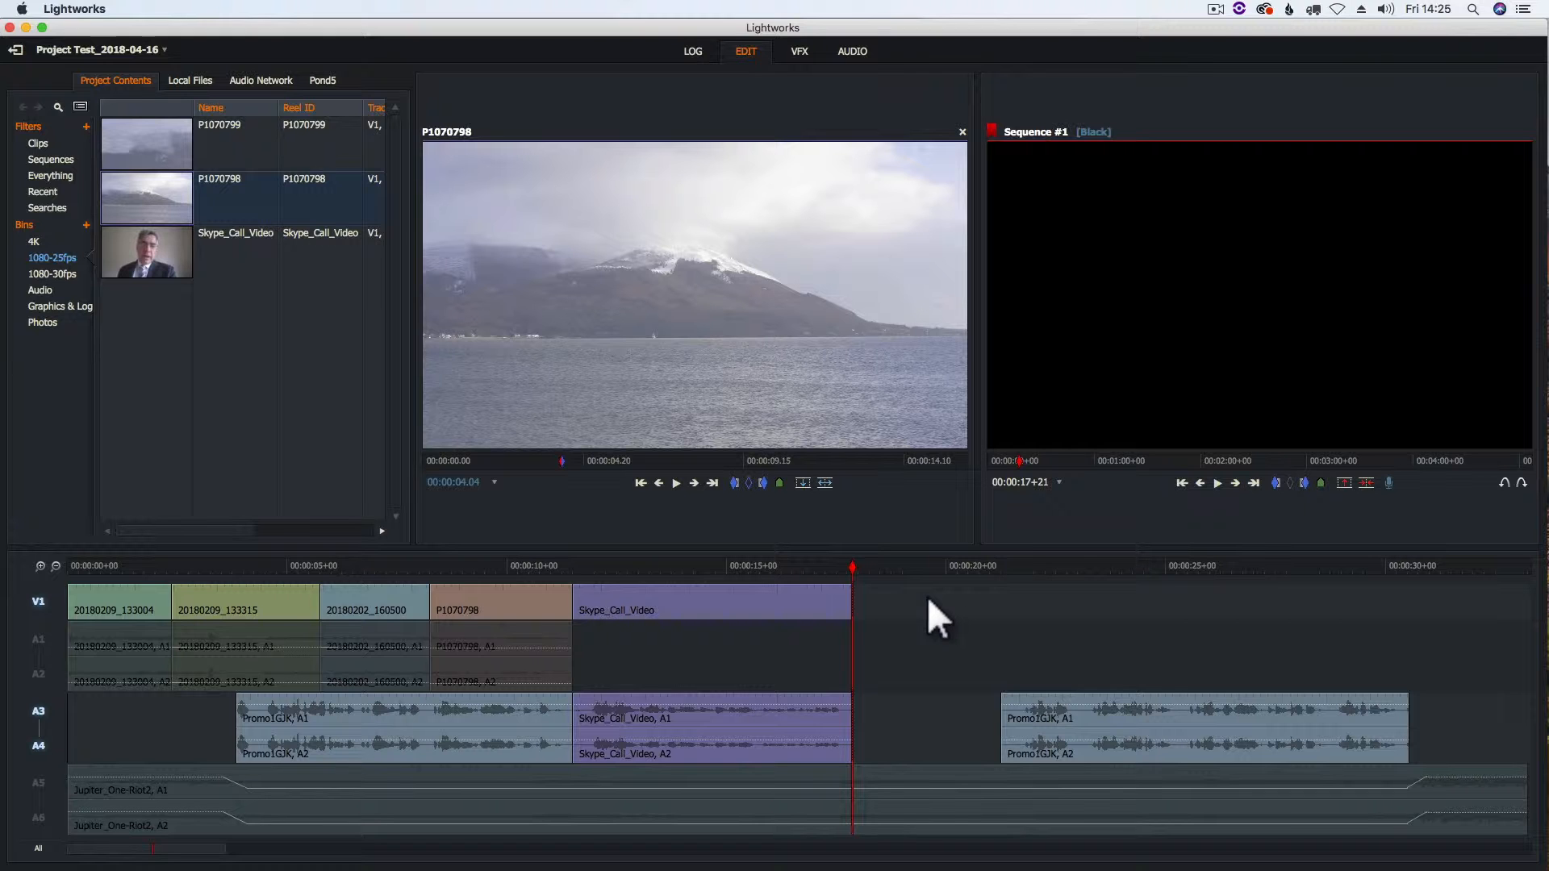
pyautogui.hotkey('ctrl', 'z')
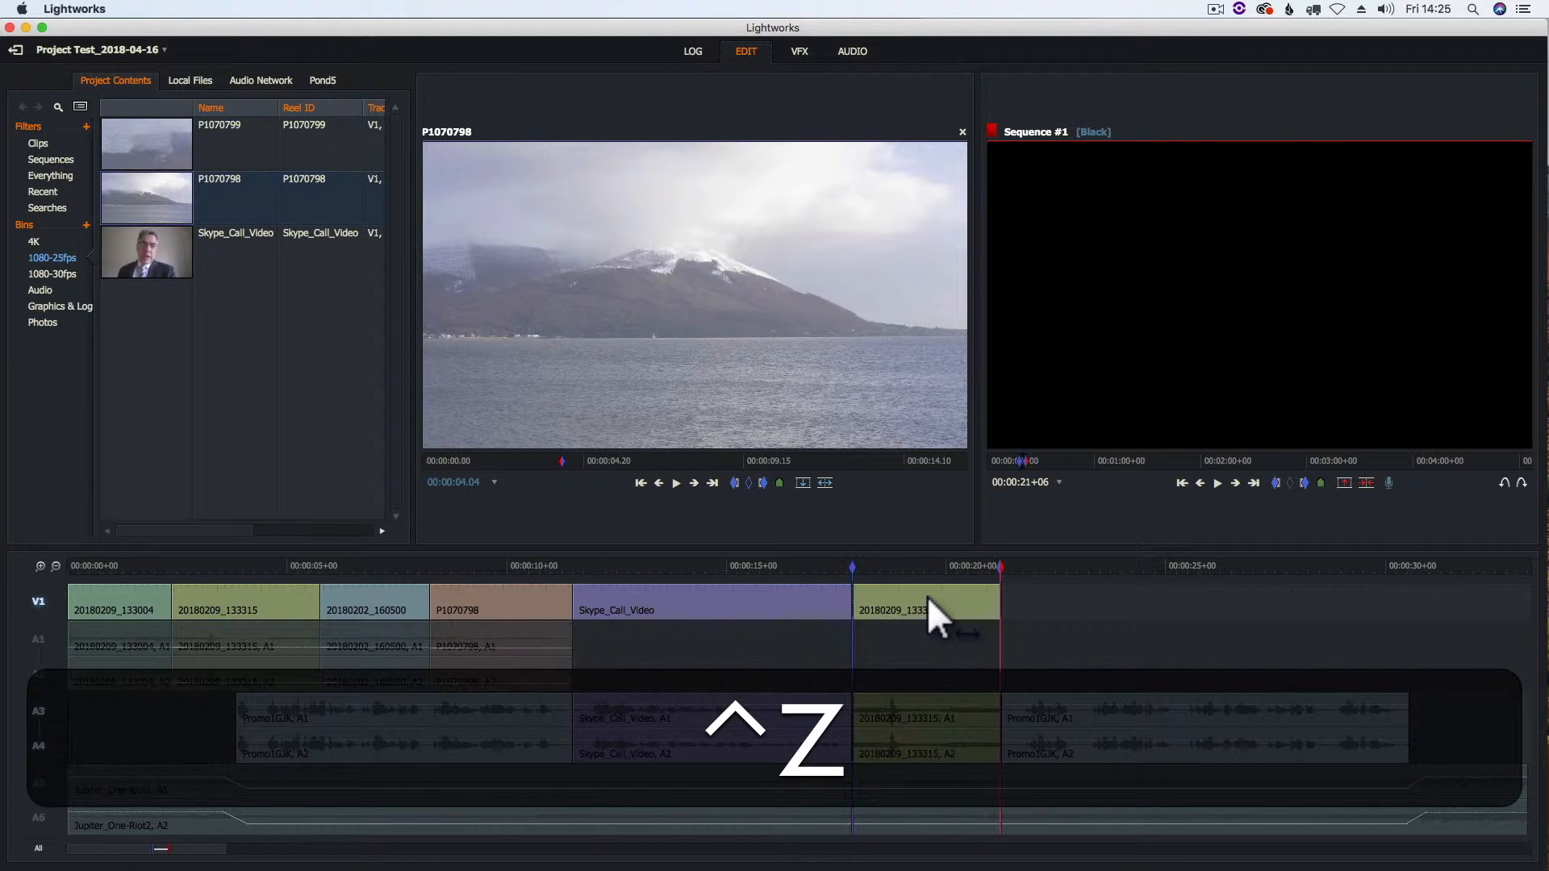
pyautogui.click(1367, 484)
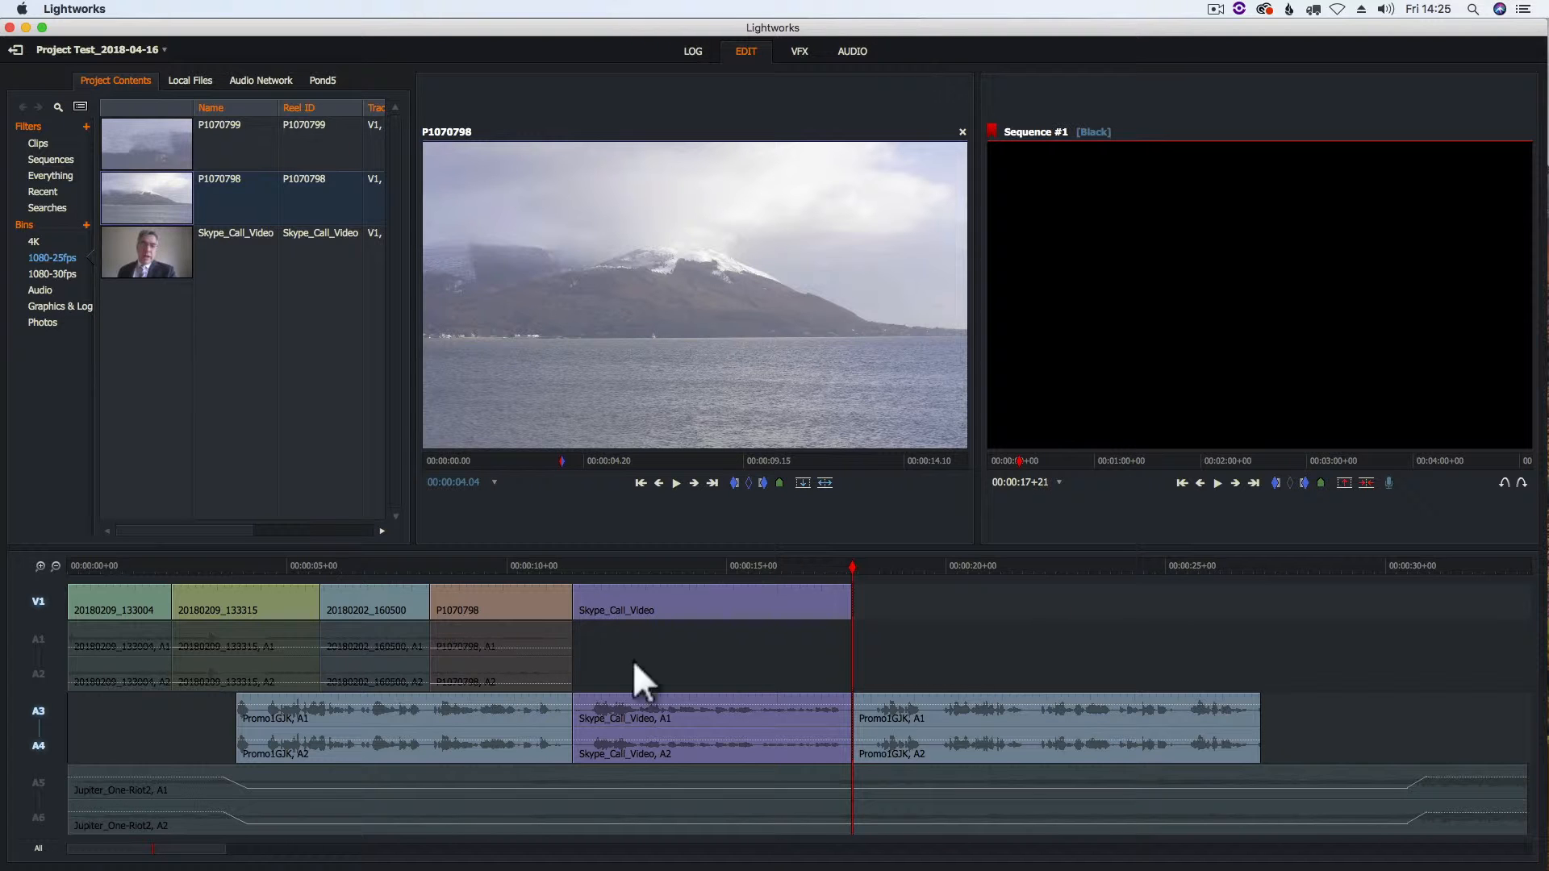
# Activate tracks A1–A2 instead of A3–A4, then load P1070799 from the bin and mark an out point in it.
pyautogui.click(42, 717)
pyautogui.click(36, 667)
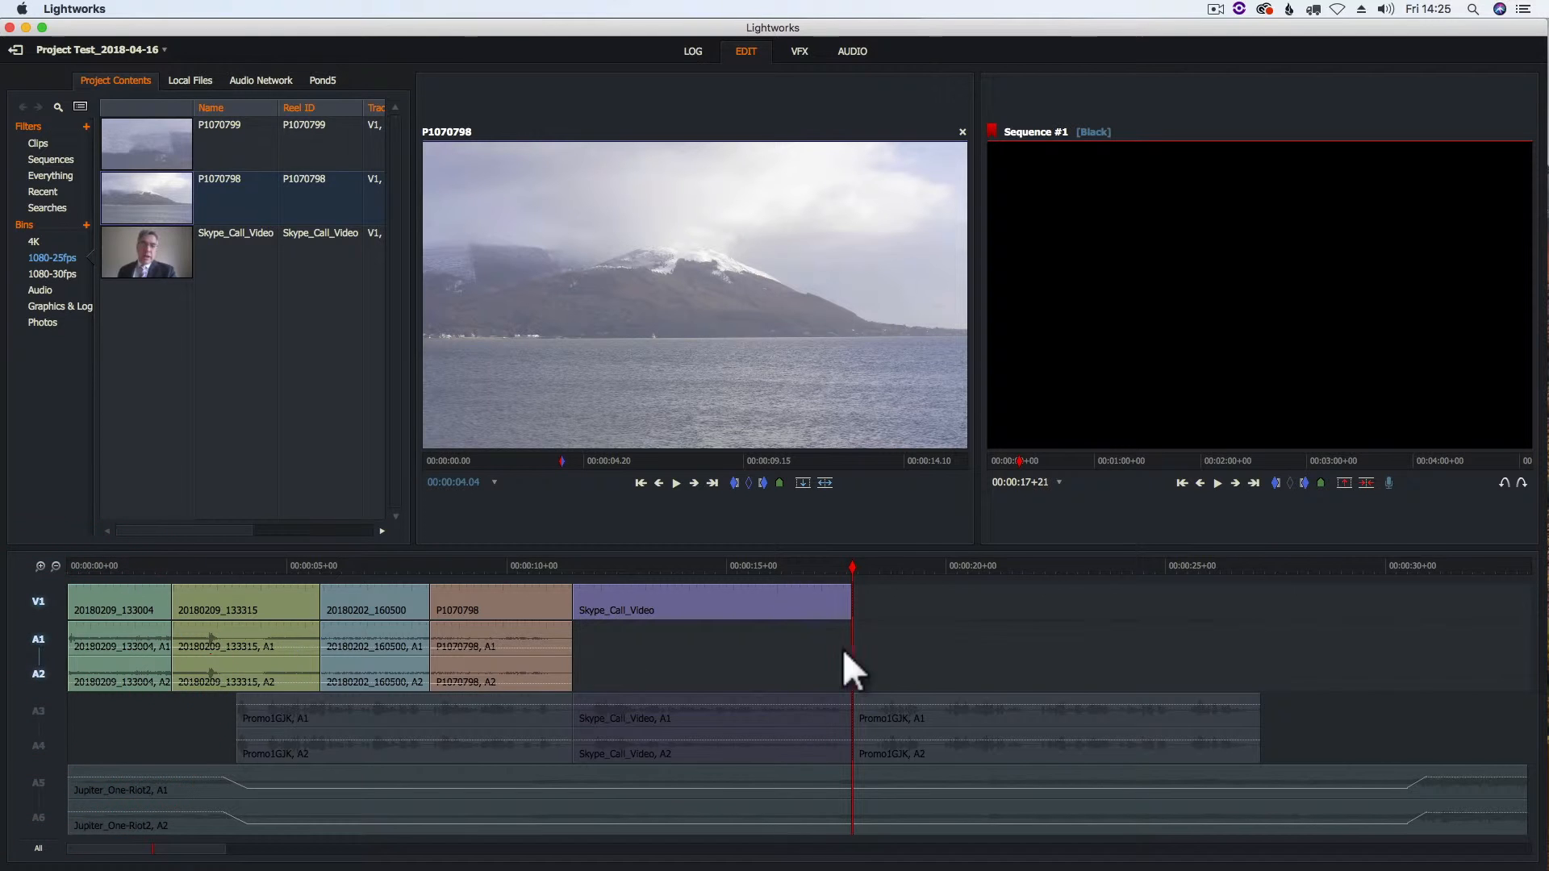
pyautogui.click(157, 138)
pyautogui.click(676, 482)
pyautogui.click(676, 483)
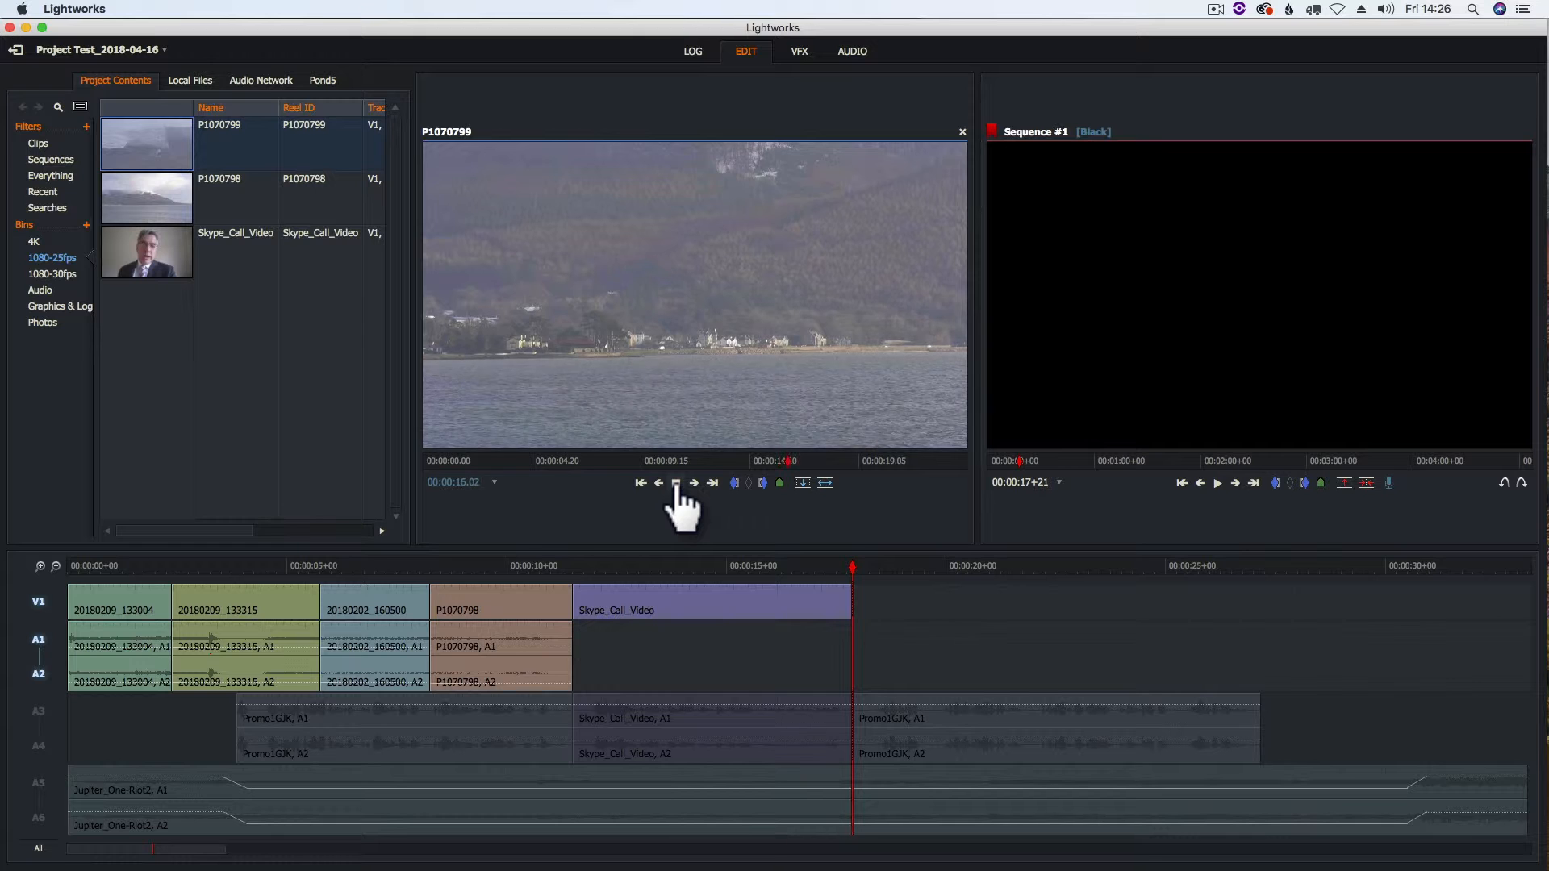
pyautogui.click(676, 483)
pyautogui.click(763, 483)
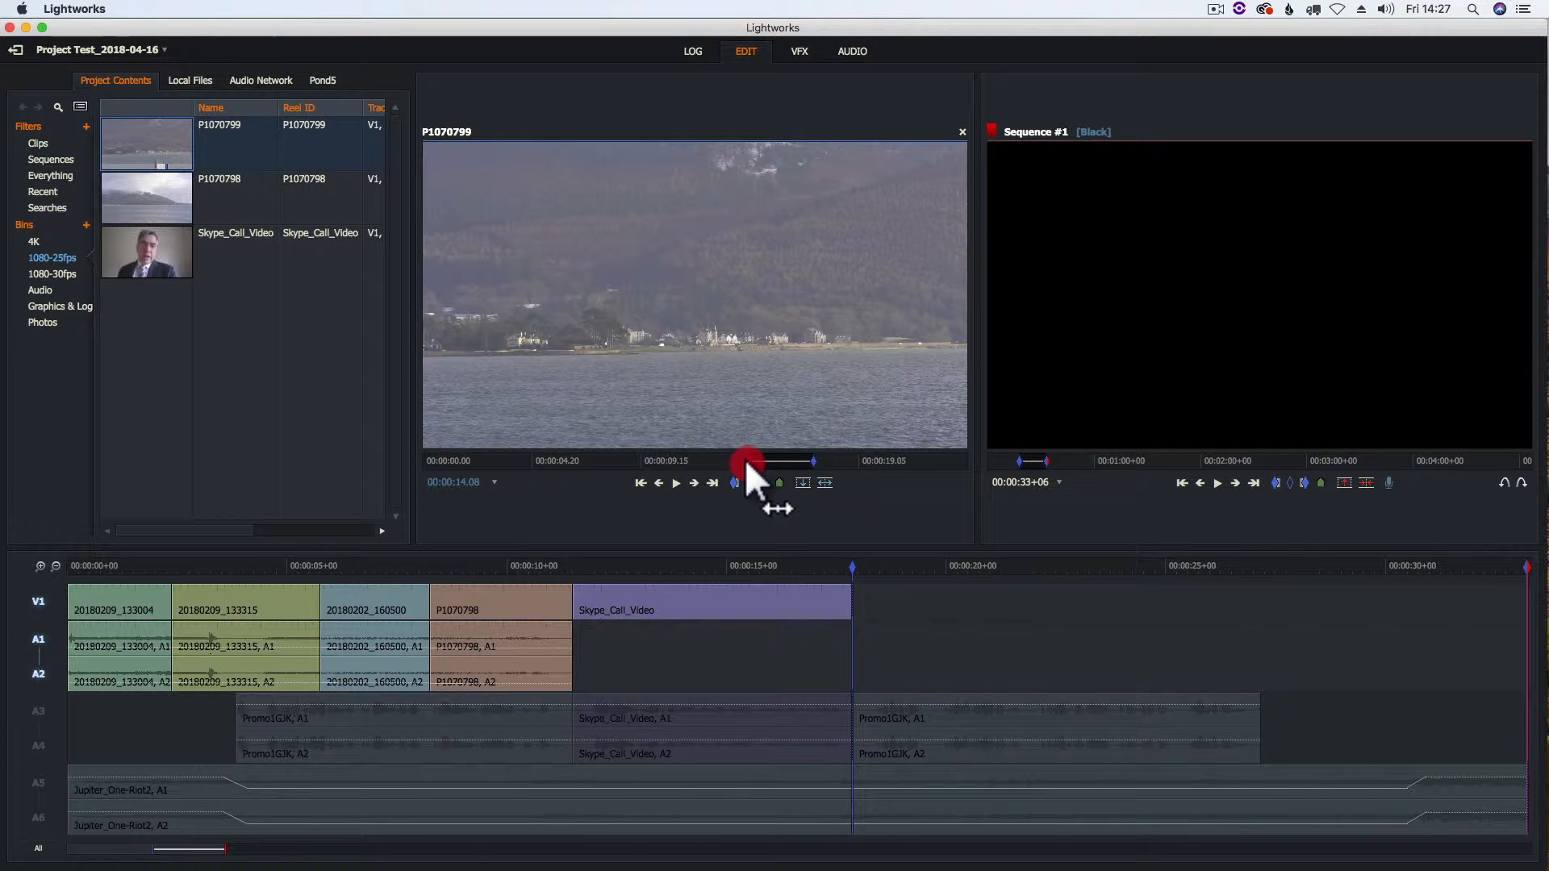
# Mark P1070799's in point at 00:00:08.06 and insert the marked section after Skype_Call_Video on V1, A1 and A2.
pyautogui.moveTo(708, 463); pyautogui.dragTo(608, 457)
pyautogui.click(734, 483)
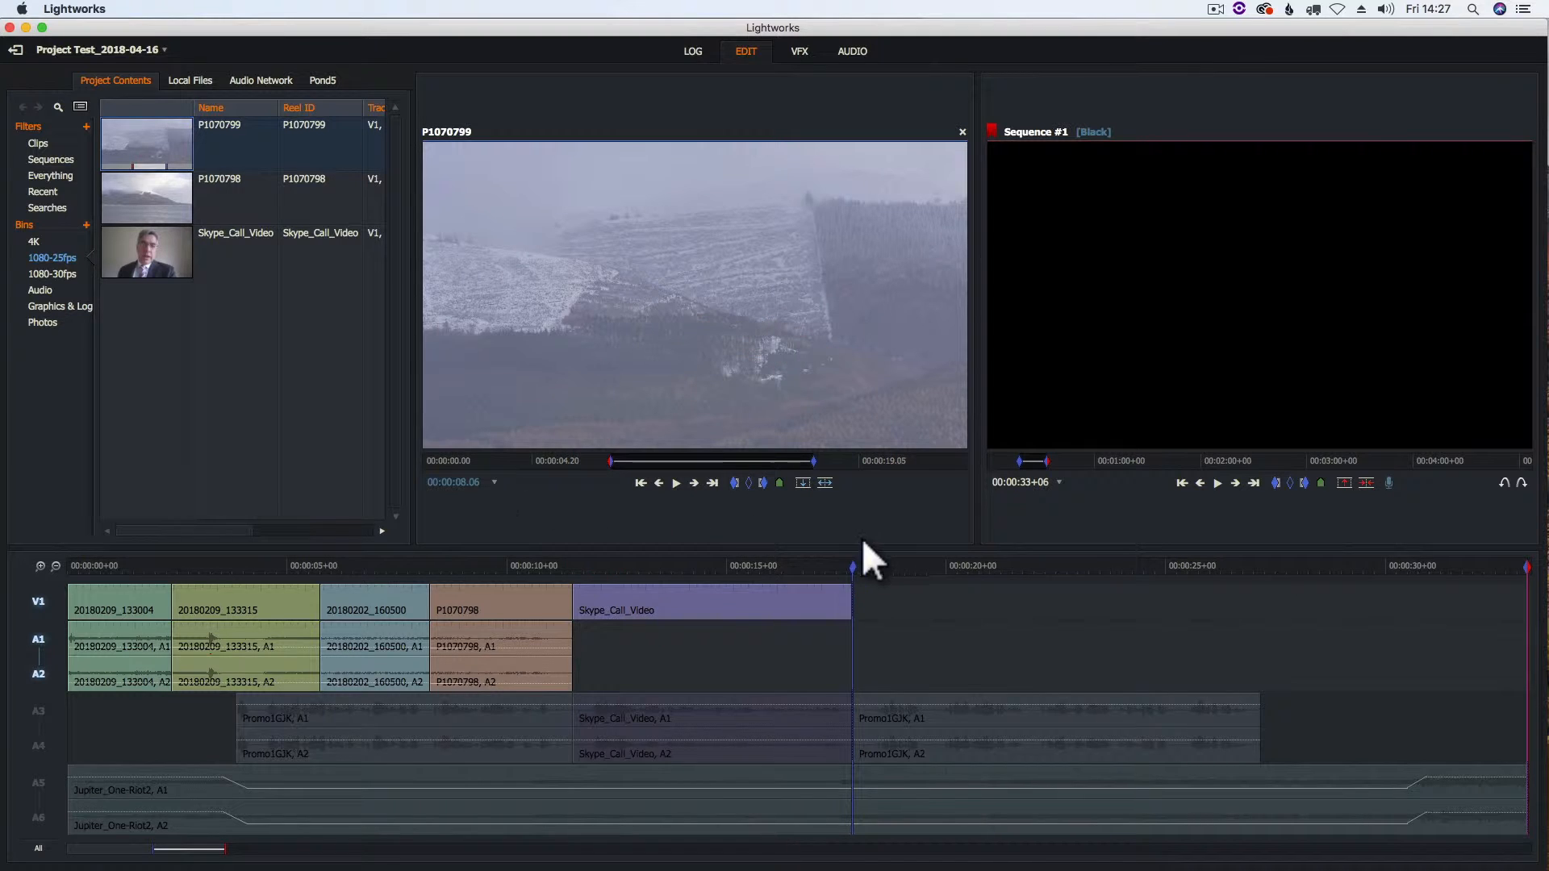
pyautogui.click(803, 484)
# Play the sequence from the end of Skype_Call_Video and cut the P1070799 clip at 00:00:27+15.
pyautogui.moveTo(1530, 569); pyautogui.dragTo(829, 548)
pyautogui.click(1218, 485)
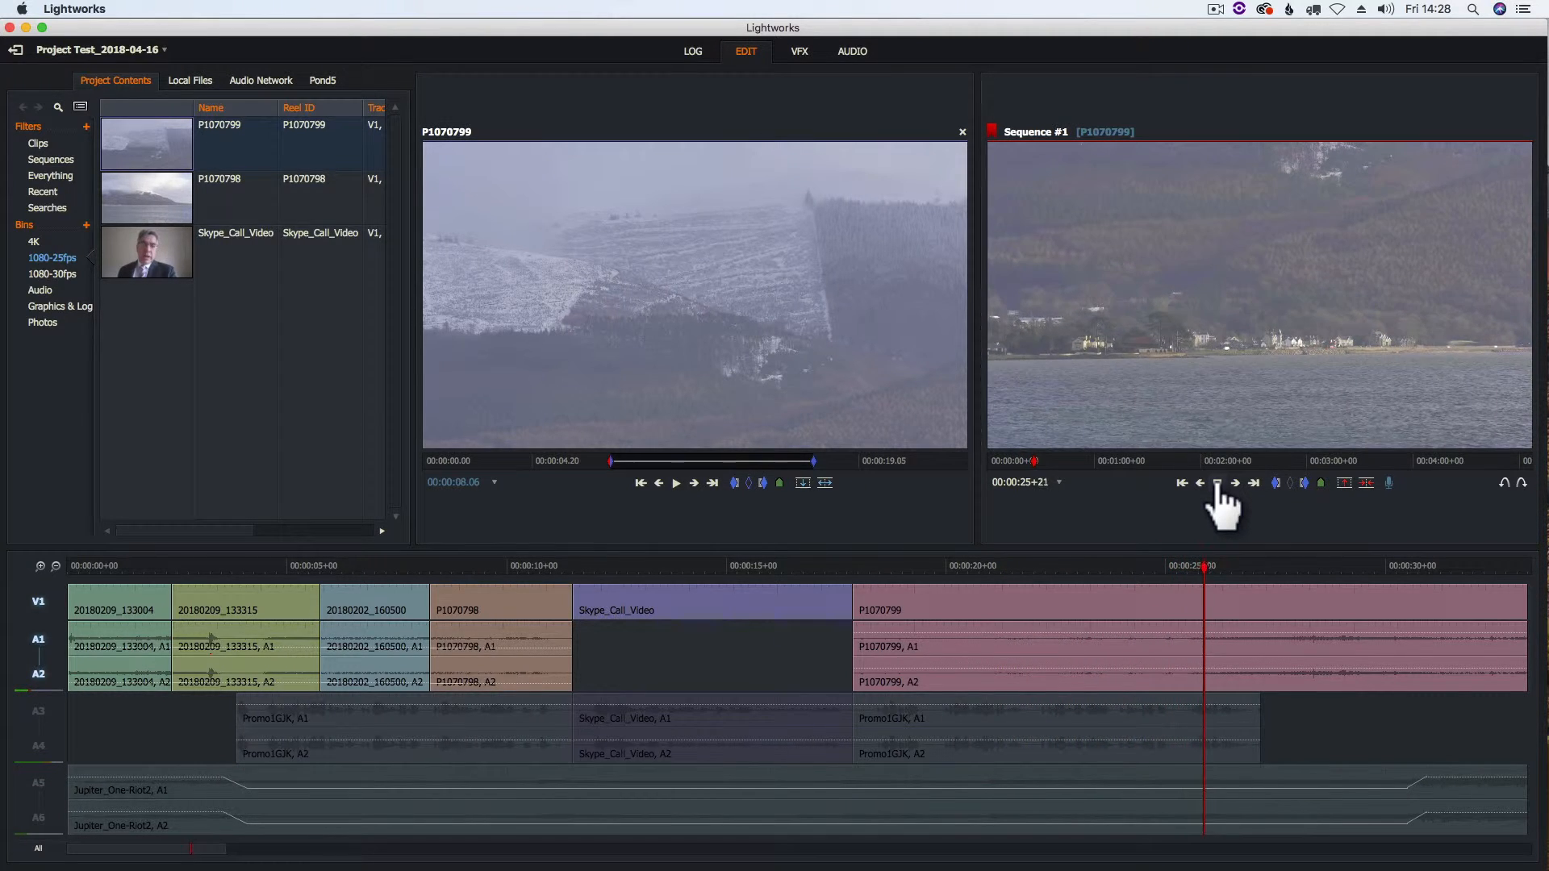
pyautogui.click(1218, 483)
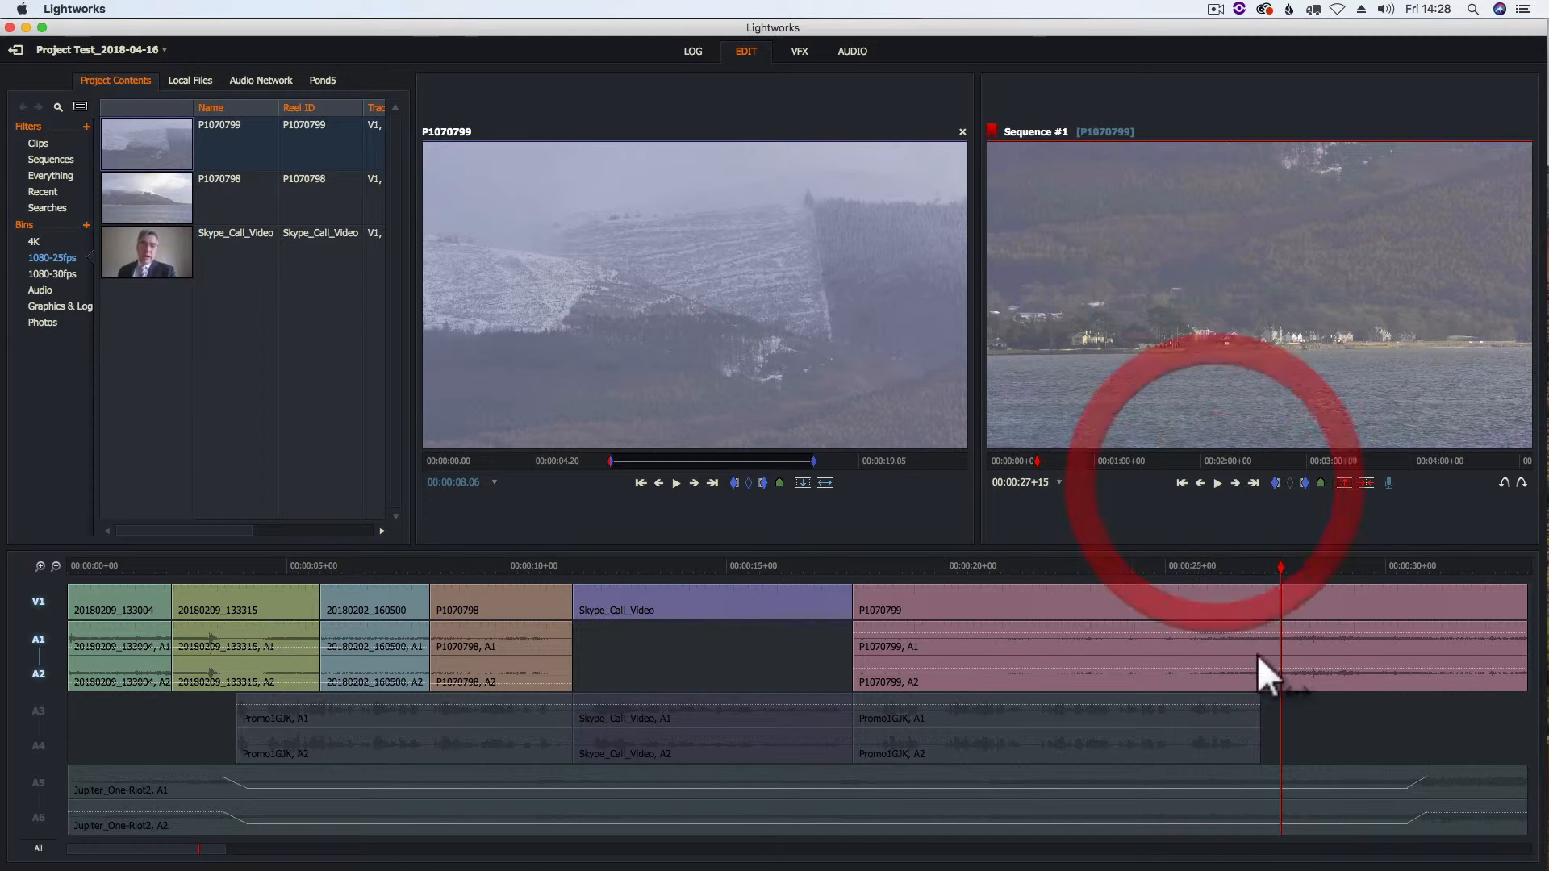
pyautogui.click(1276, 484)
pyautogui.click(1304, 484)
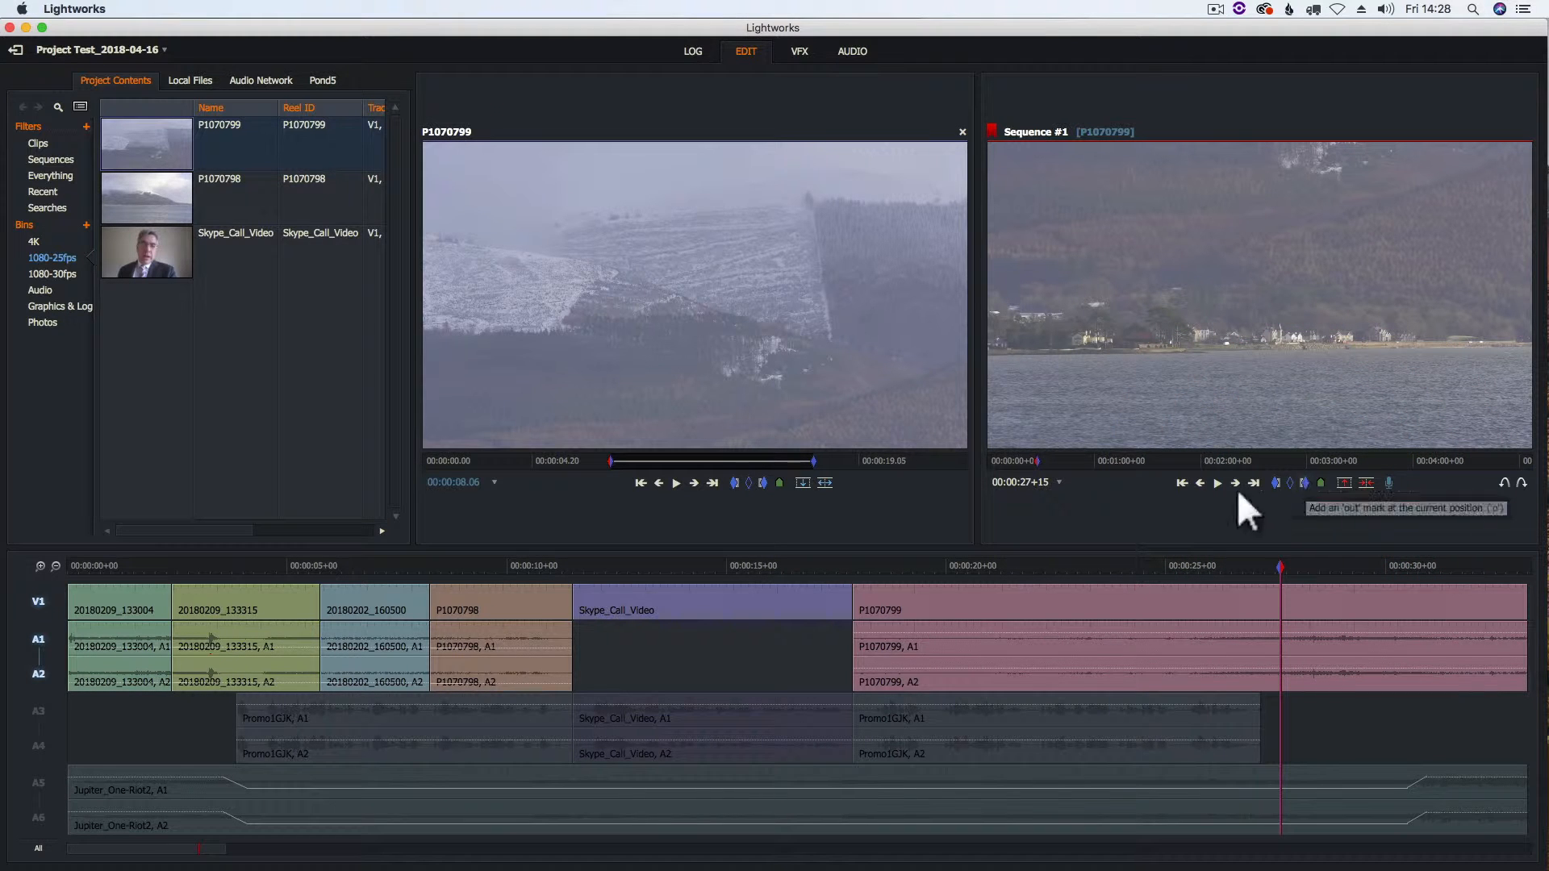
pyautogui.press('Delete')
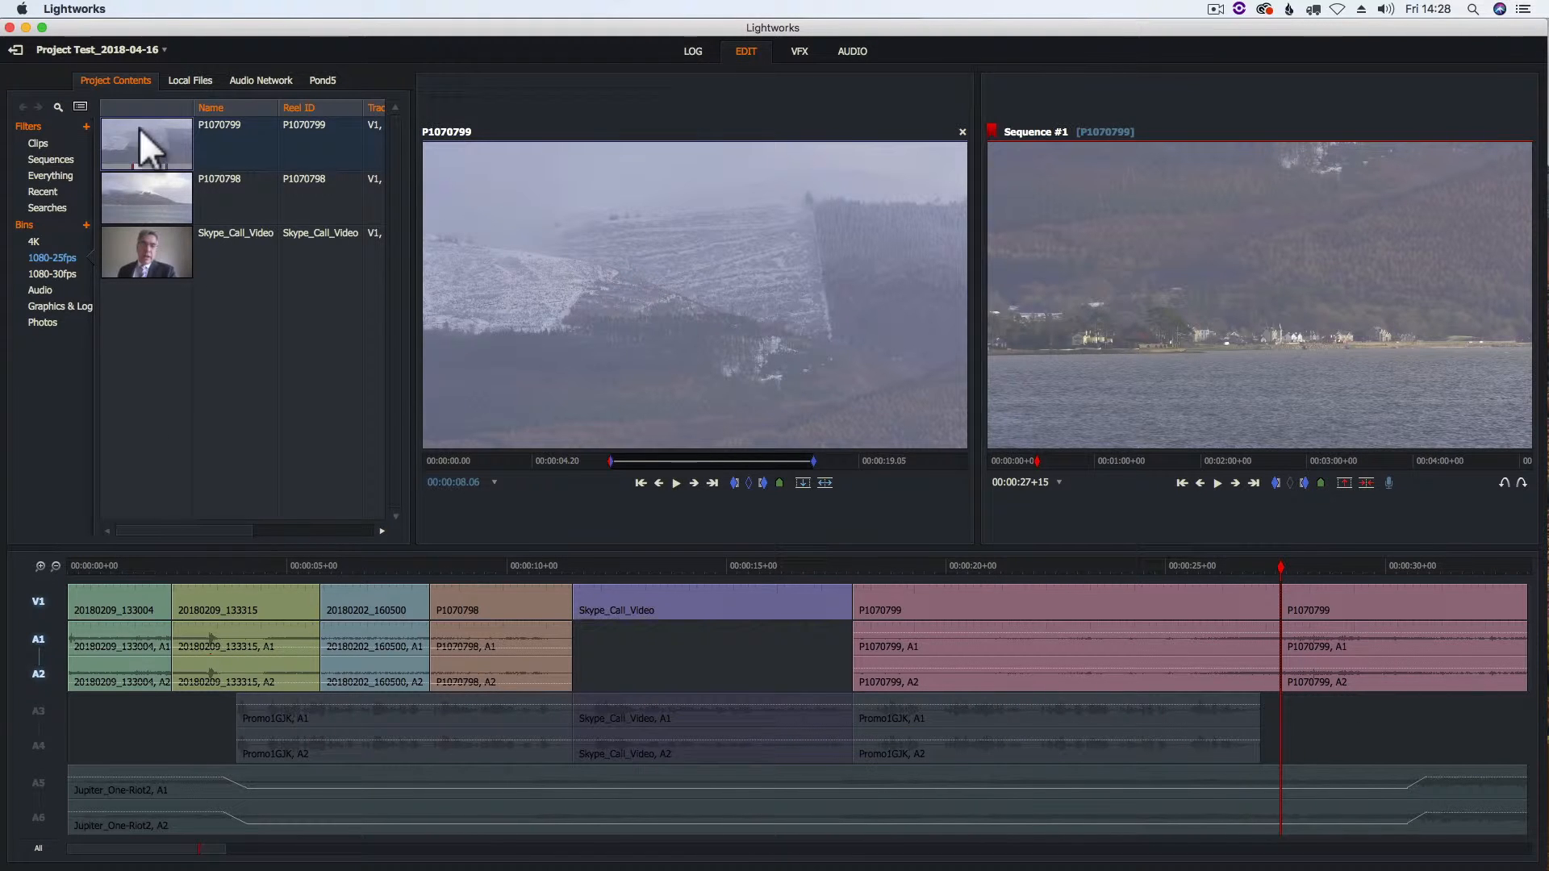
# Look through the 1080-30fps bin and check which of its shots are already used along the sequence.
pyautogui.click(50, 274)
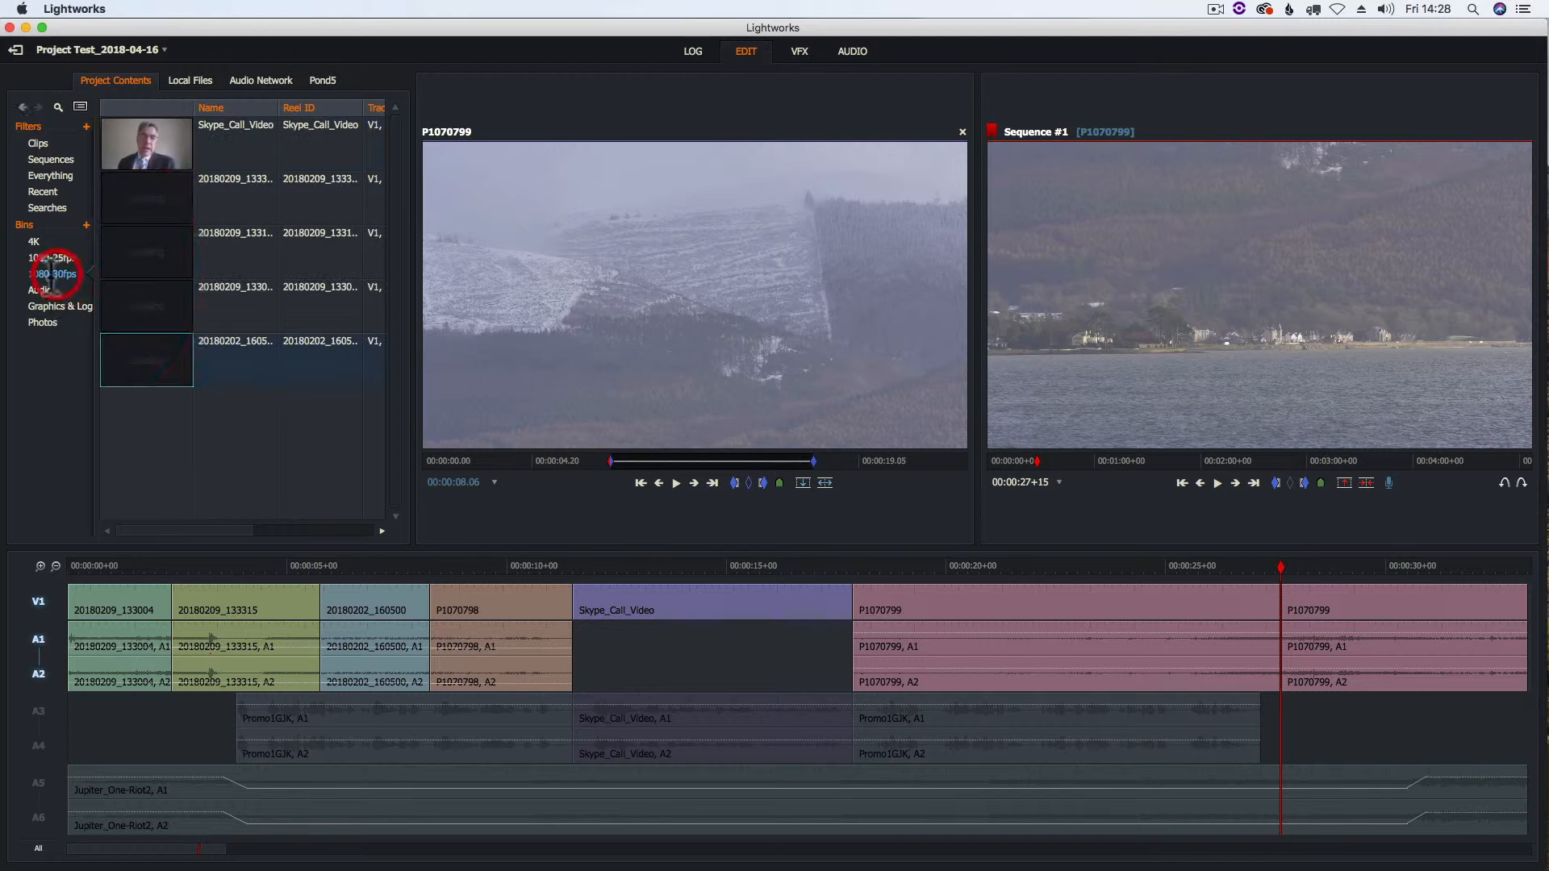
pyautogui.click(479, 563)
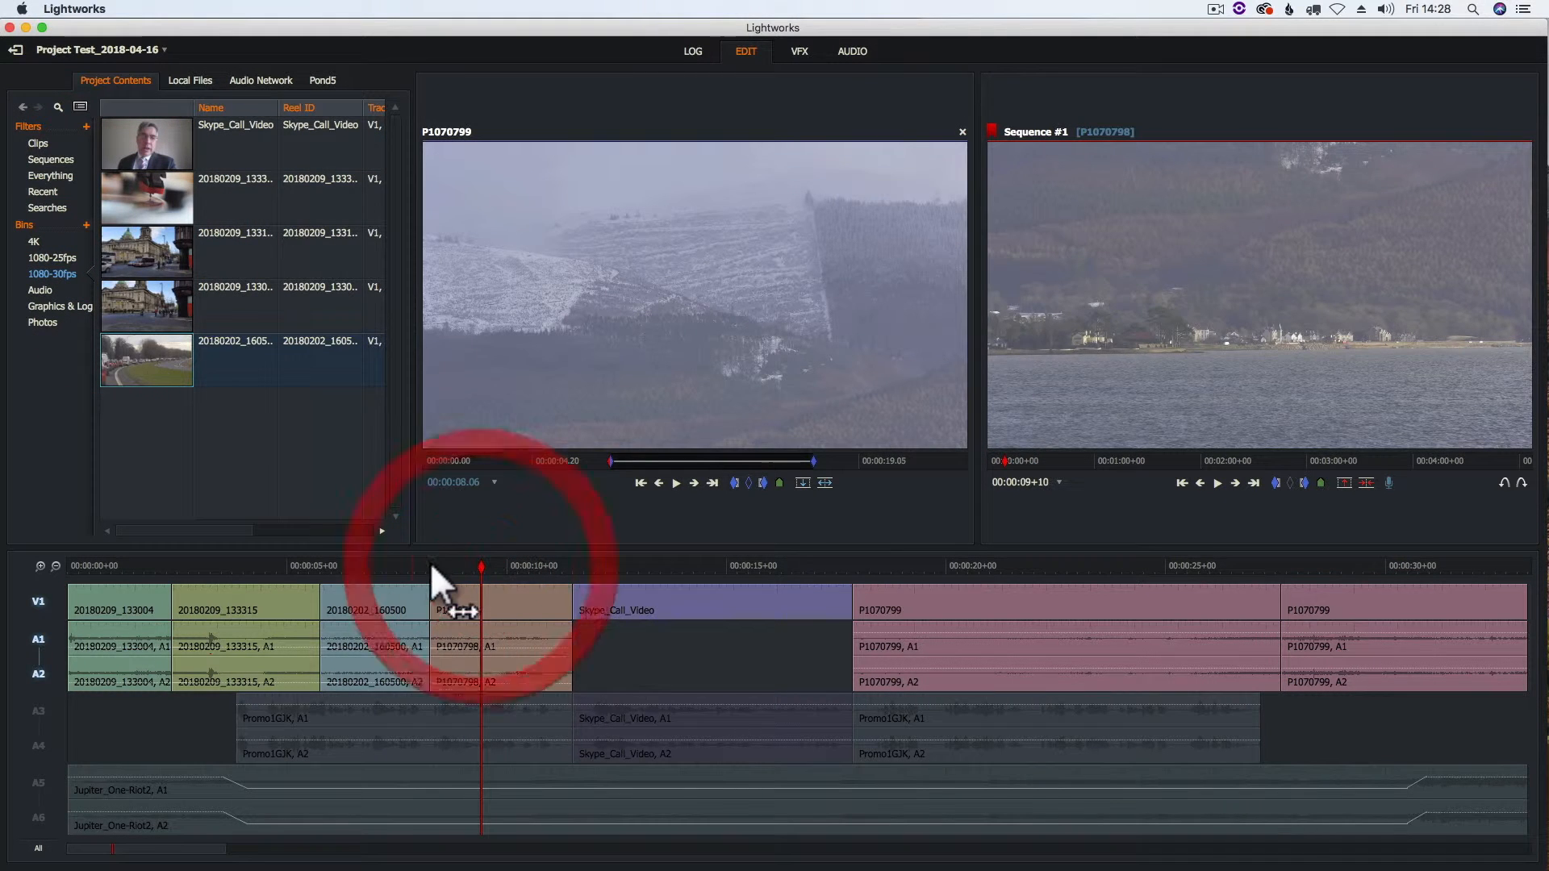
pyautogui.click(390, 563)
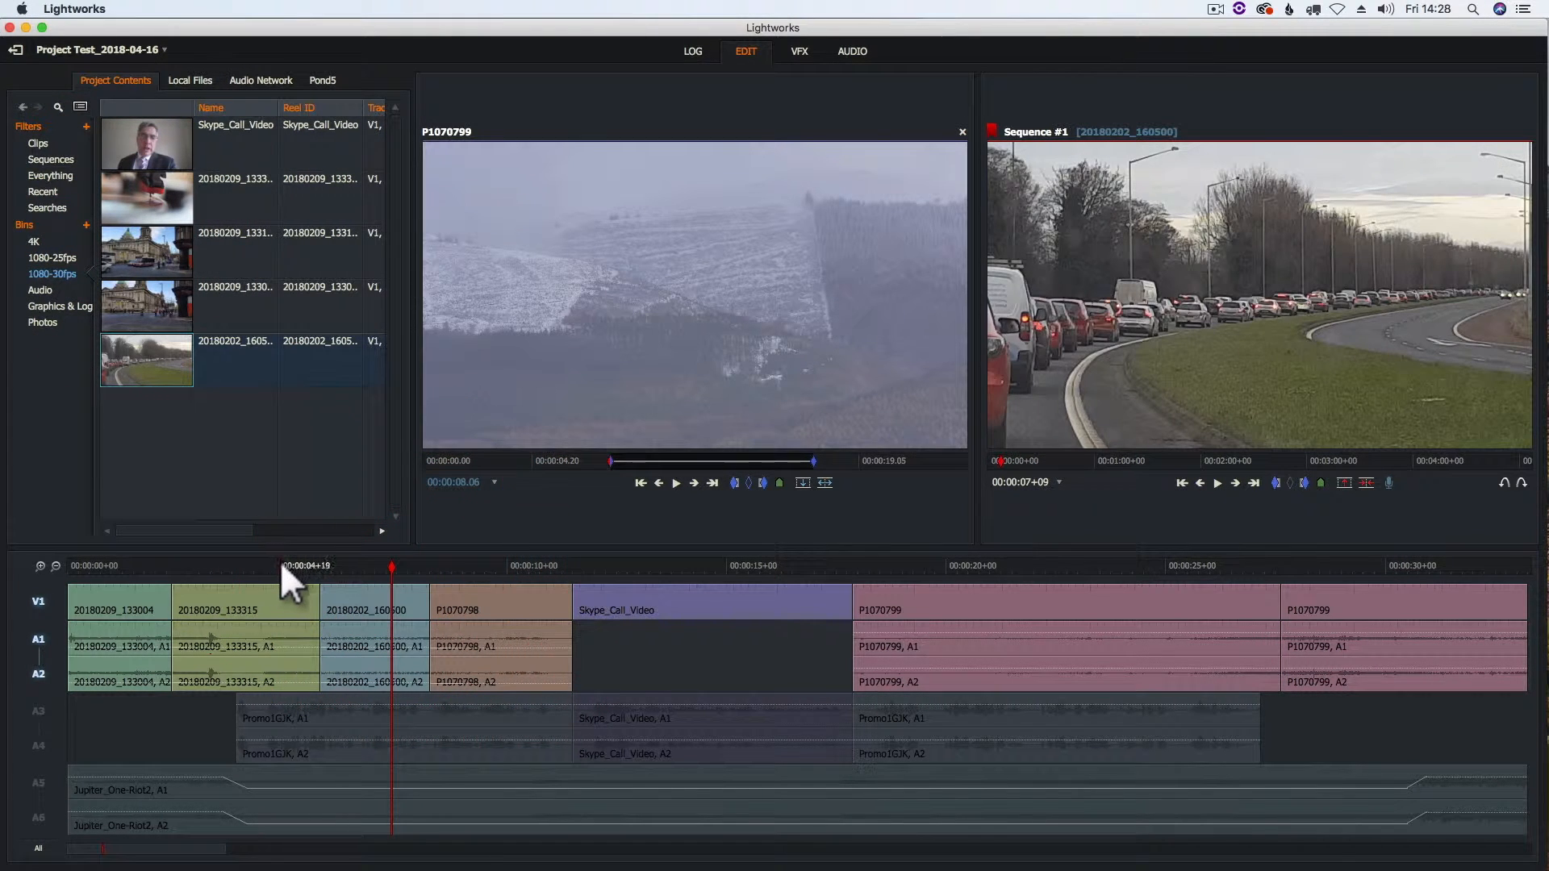
pyautogui.click(265, 563)
pyautogui.click(111, 564)
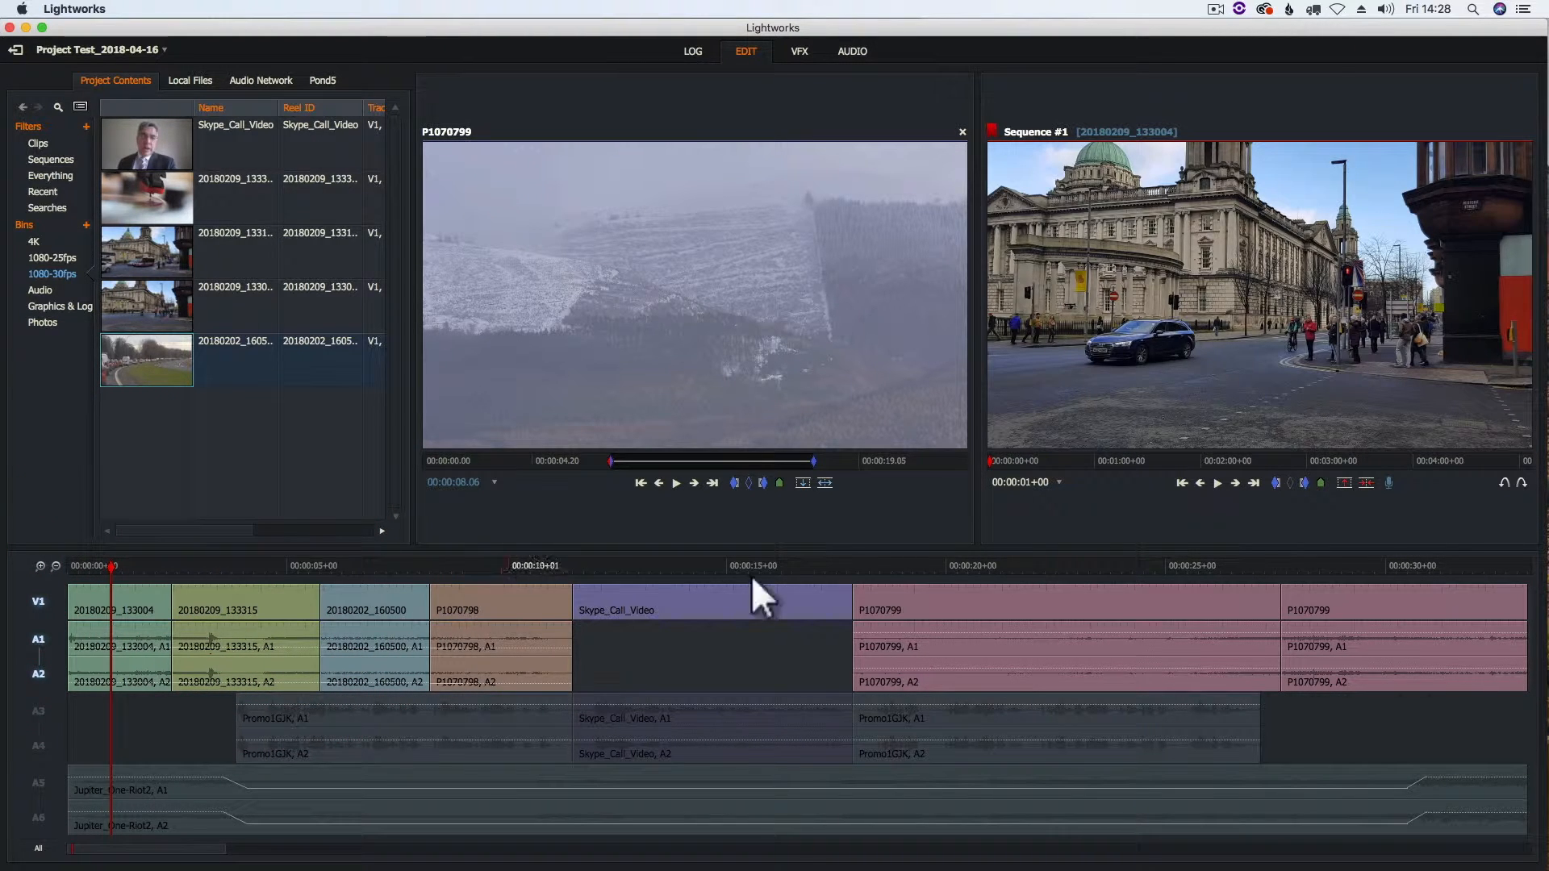
pyautogui.click(1396, 569)
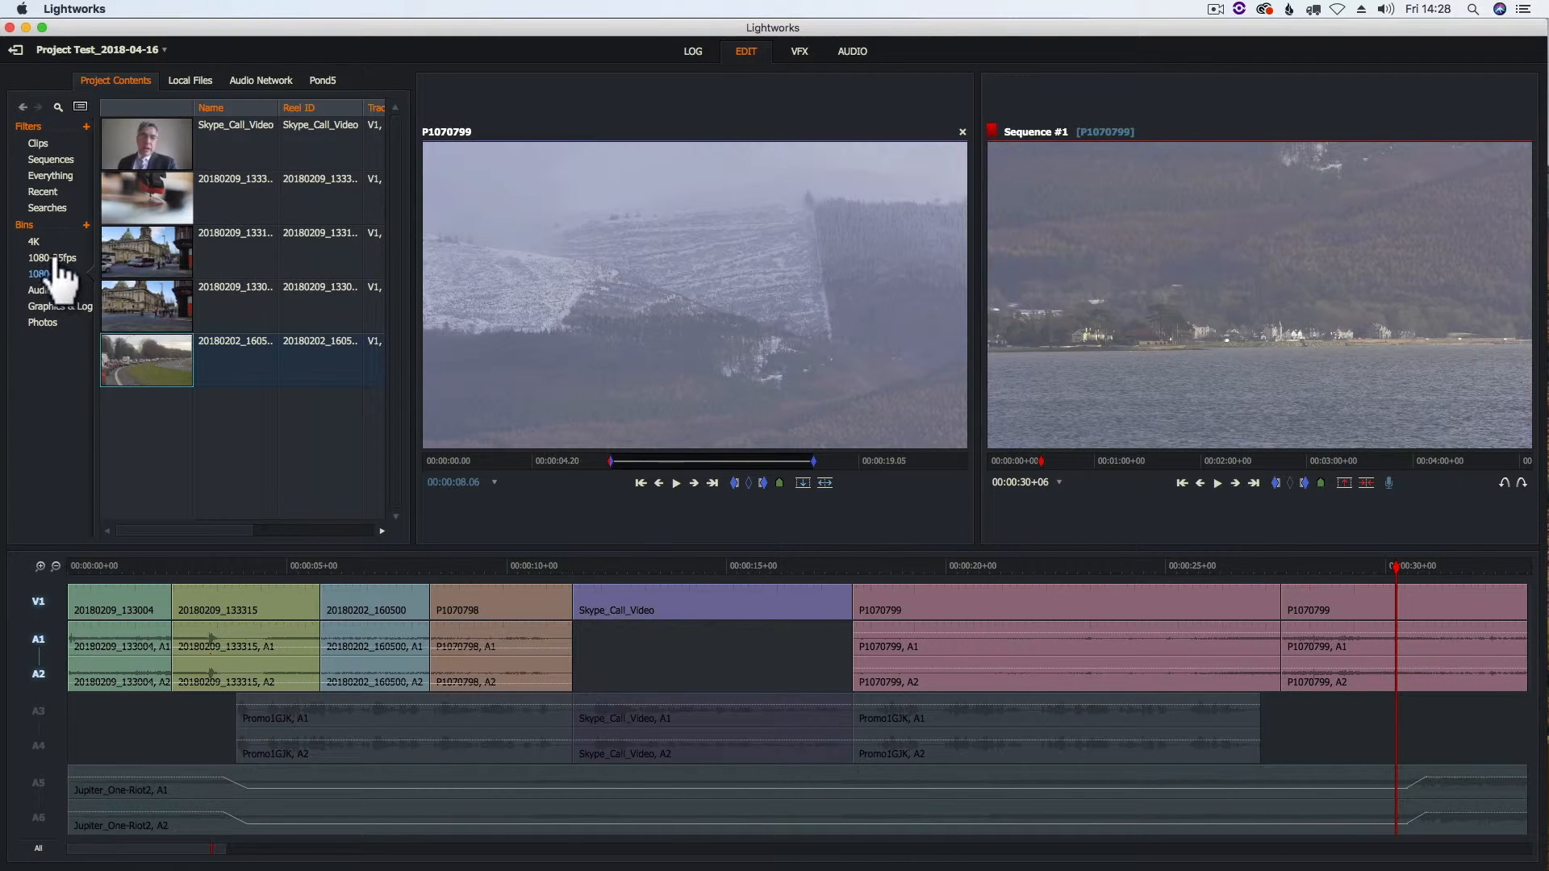
# Load P1080075 from the 4K bin and mark its in point at 00:00:04.13.
pyautogui.click(33, 241)
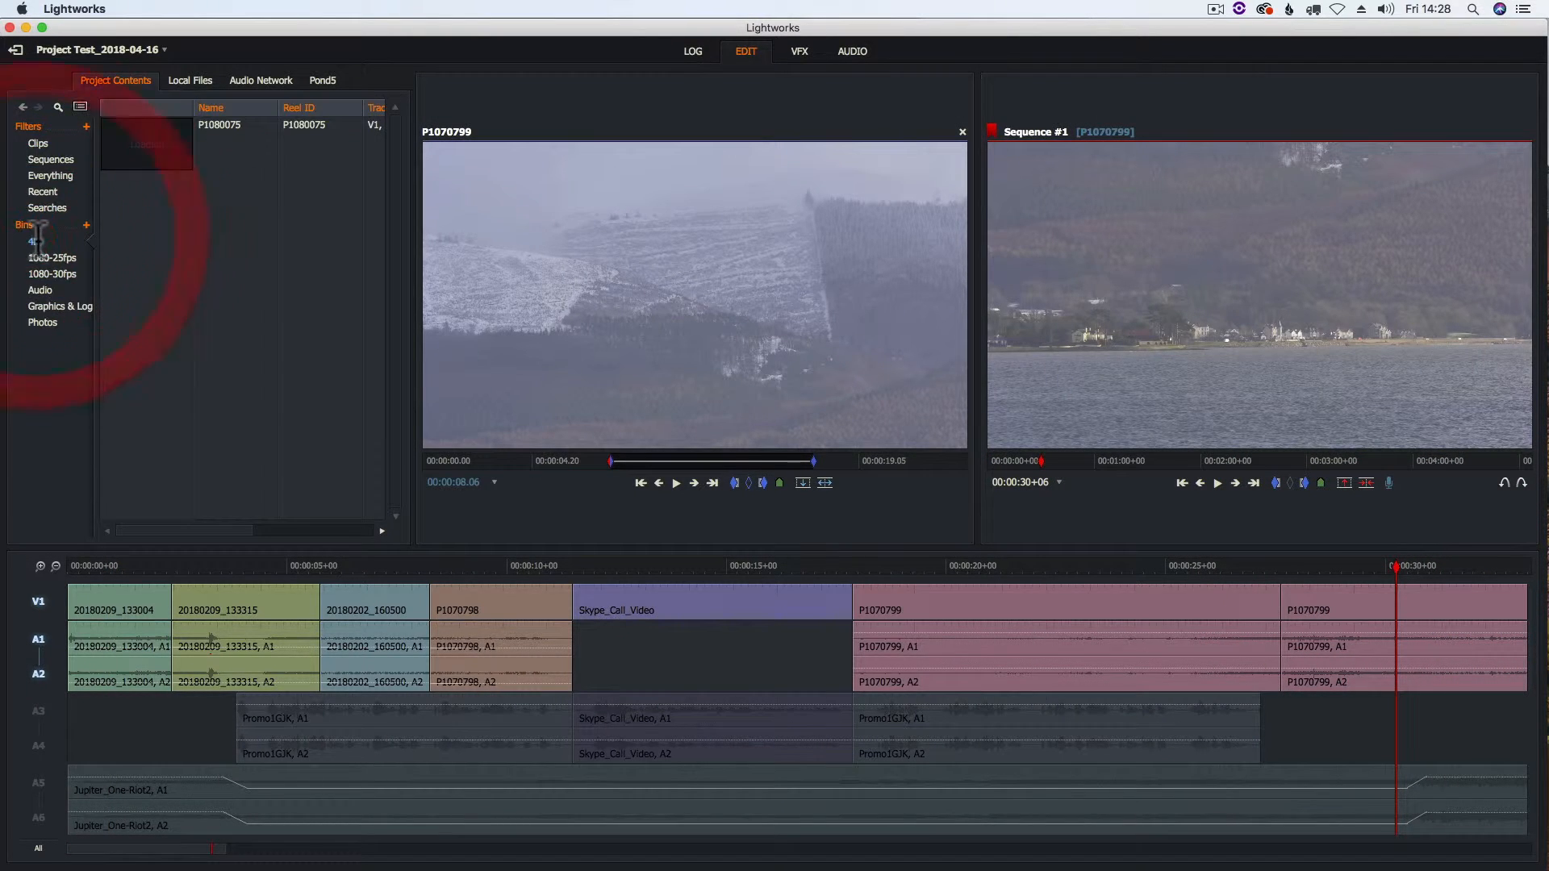
pyautogui.doubleClick(143, 144)
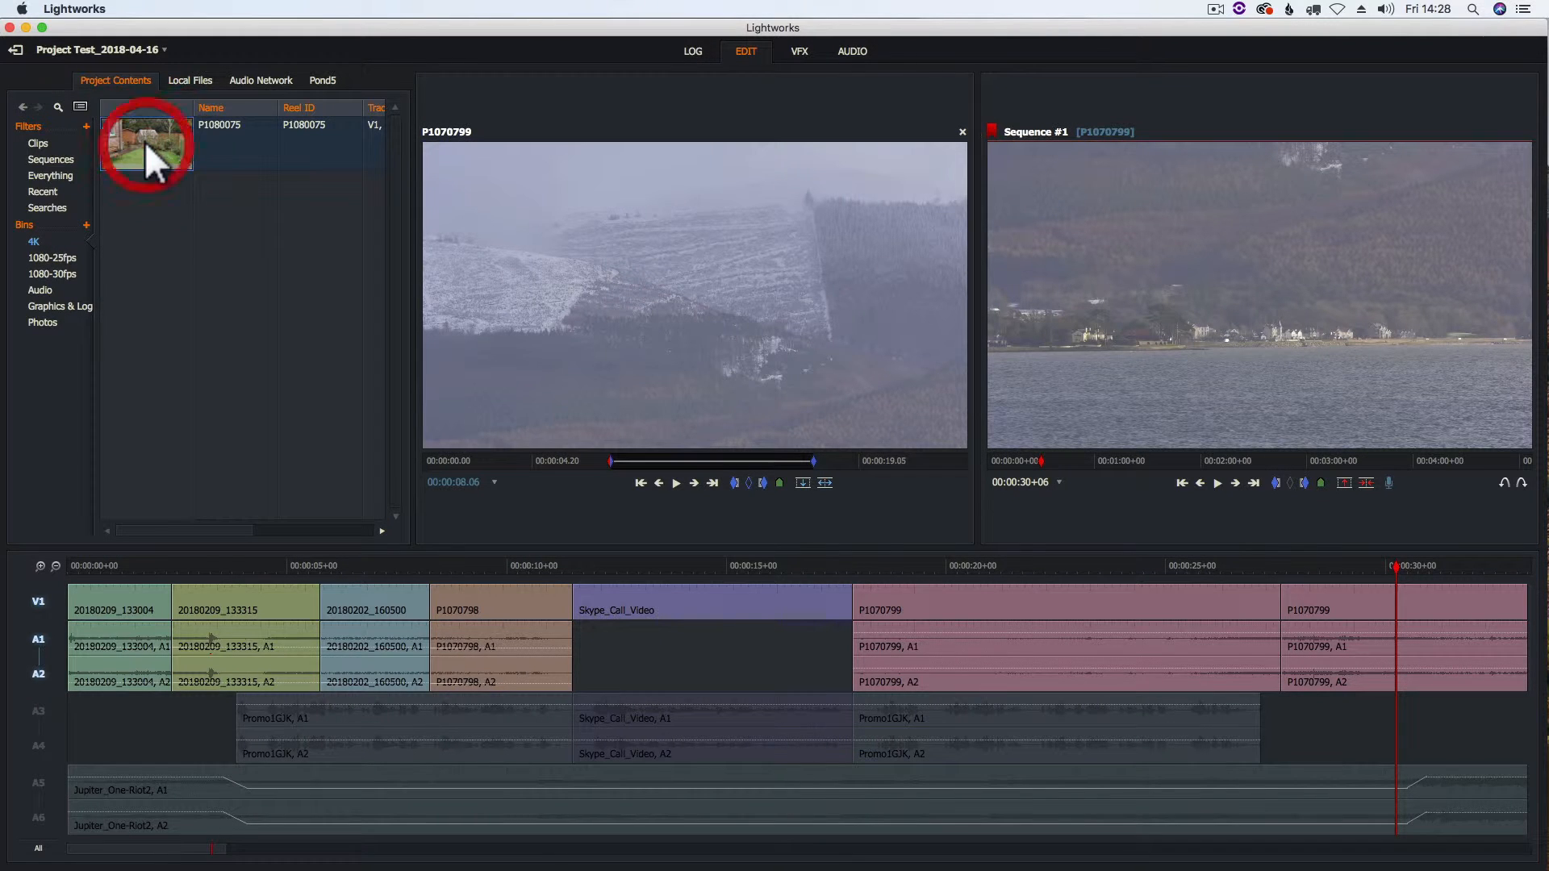
pyautogui.click(500, 459)
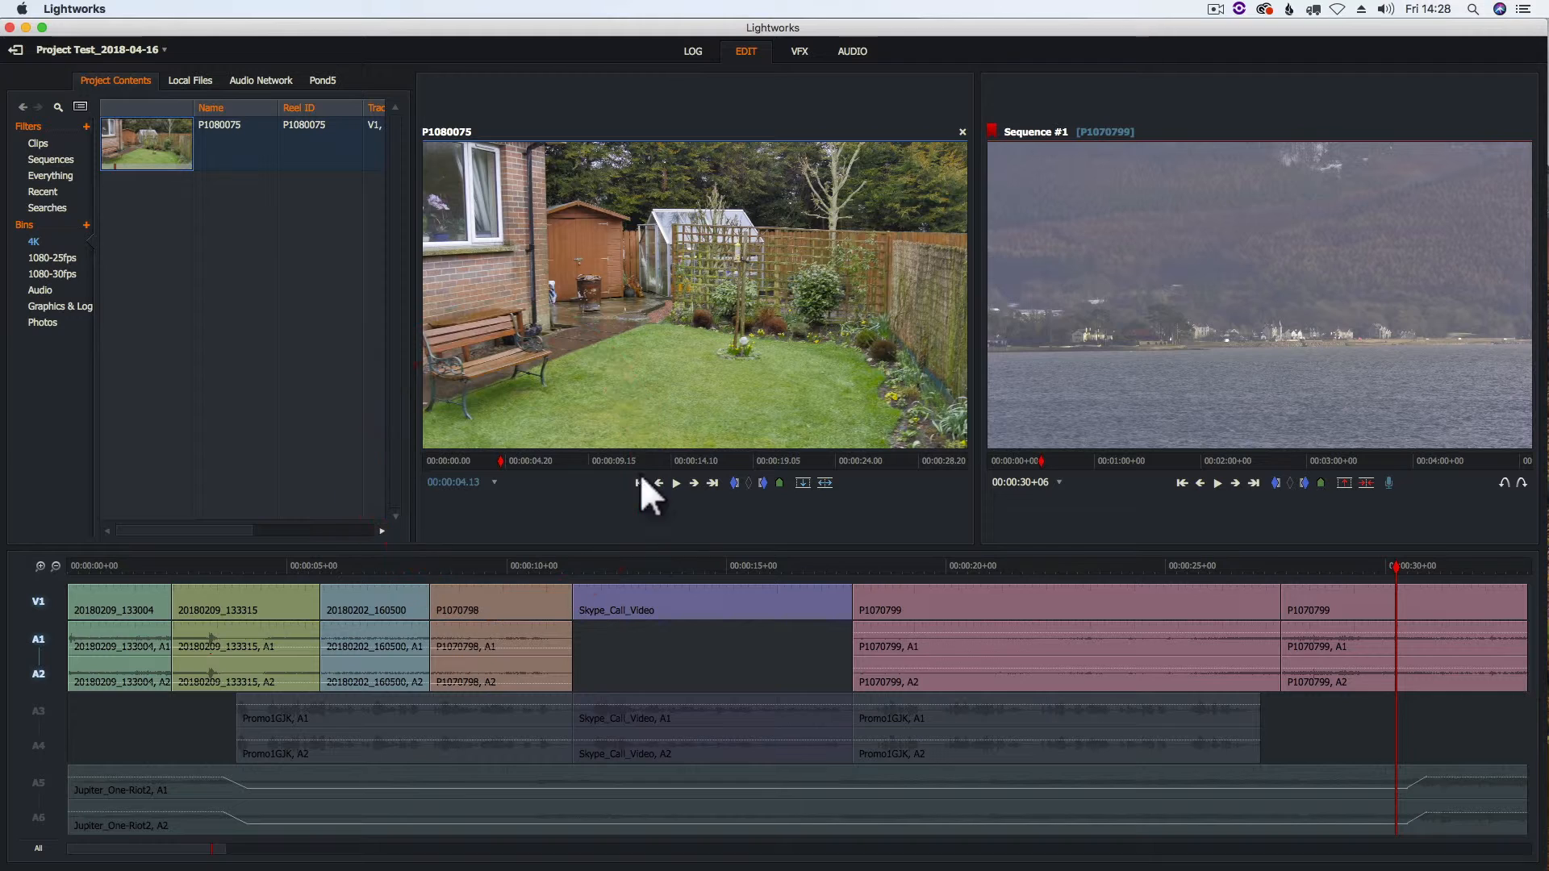
pyautogui.click(734, 484)
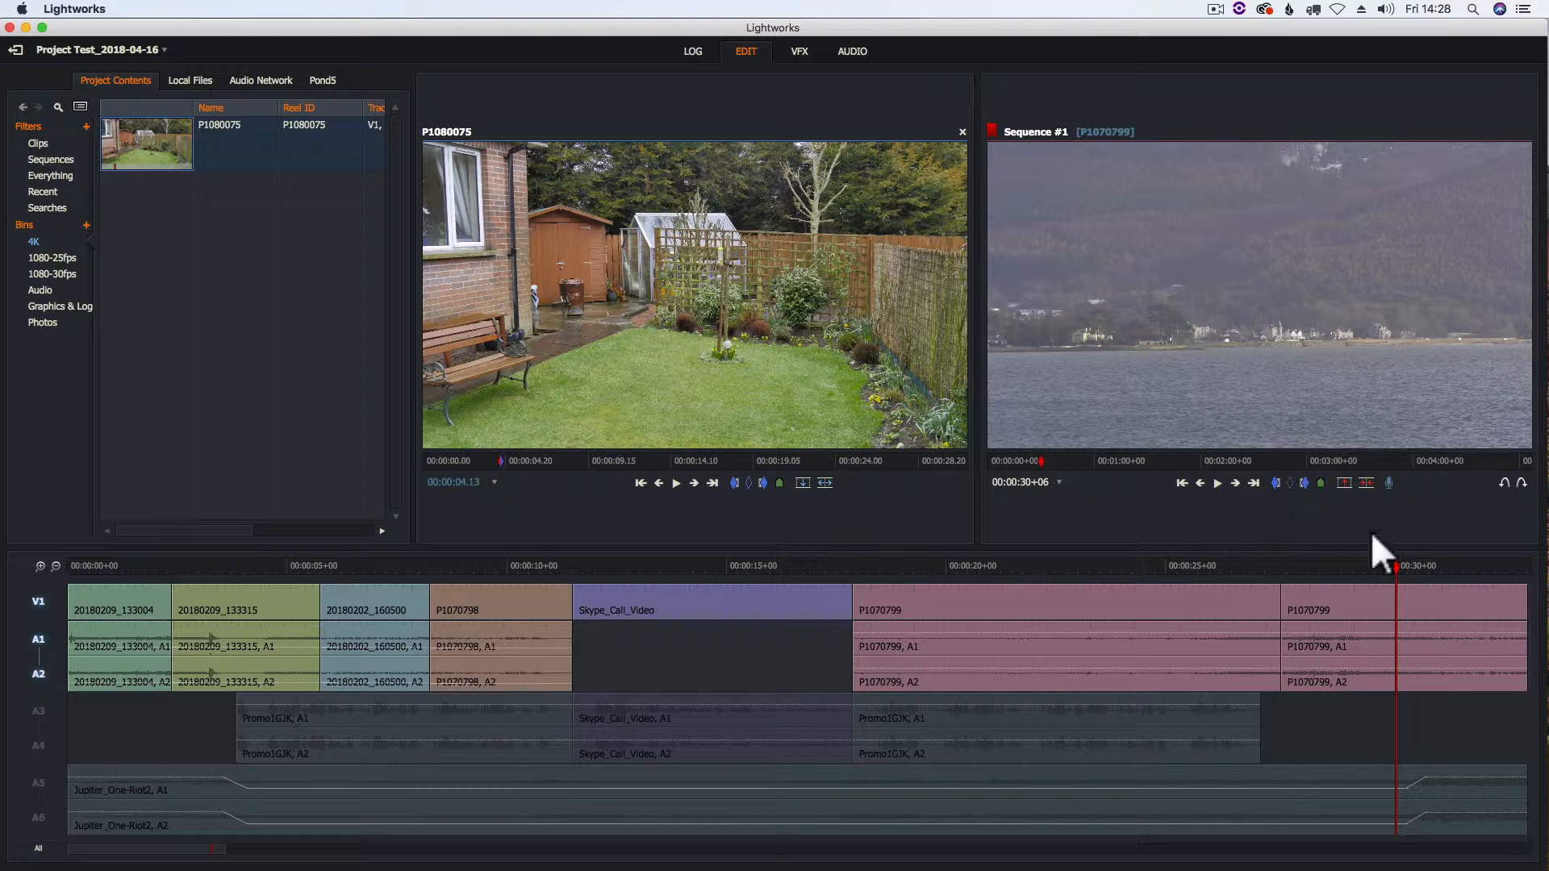
# Mark the sequence from the cut at 00:00:27+15 to its end at 00:00:33+06 and replace that range with P1080075.
pyautogui.click(1181, 483)
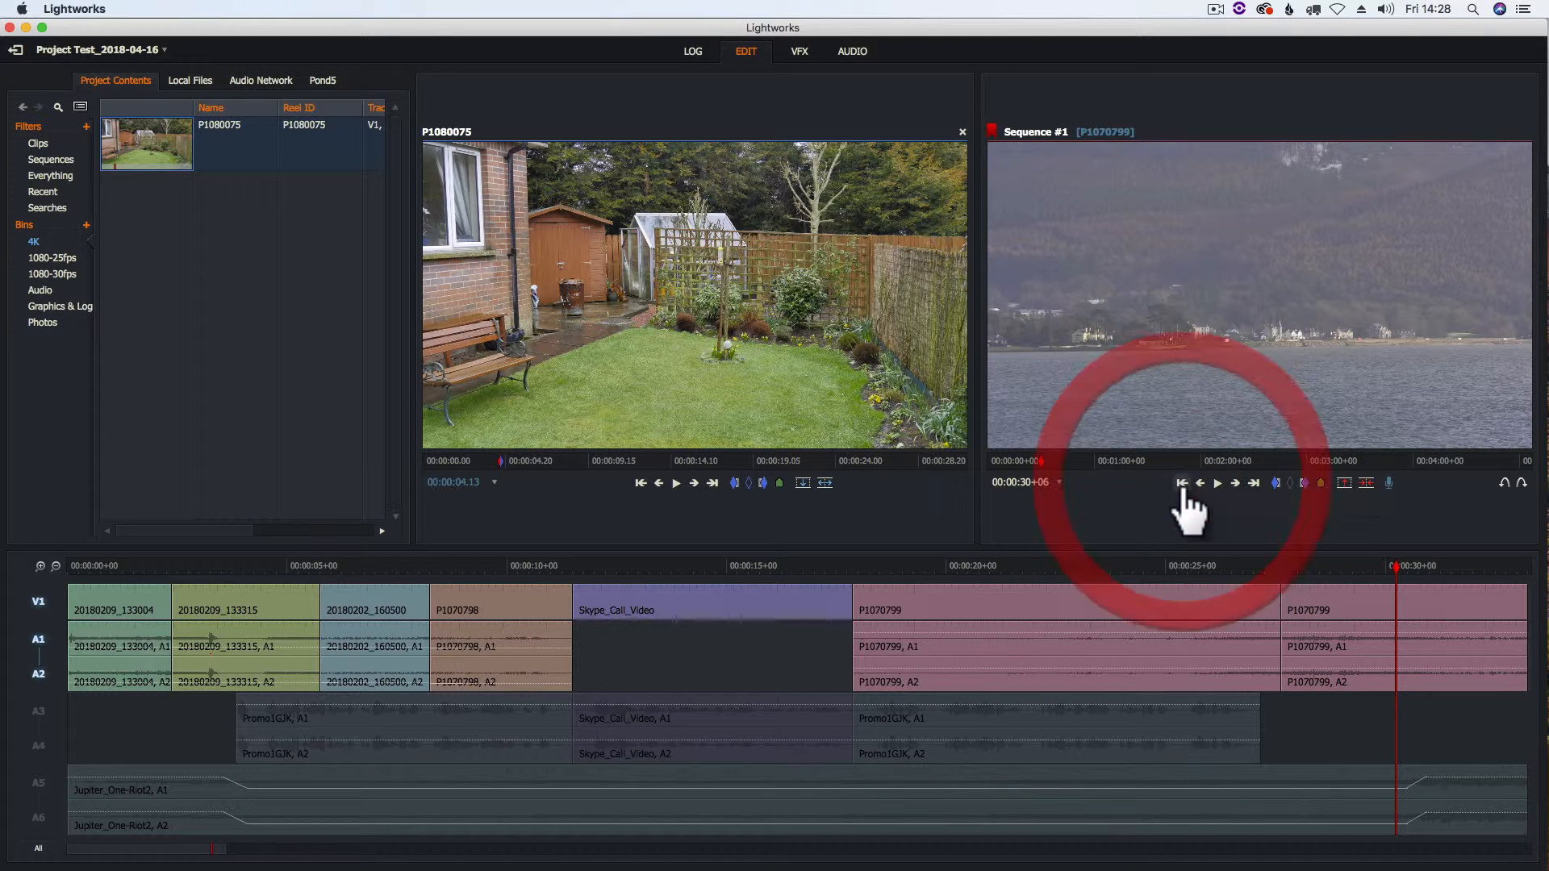
pyautogui.click(1283, 610)
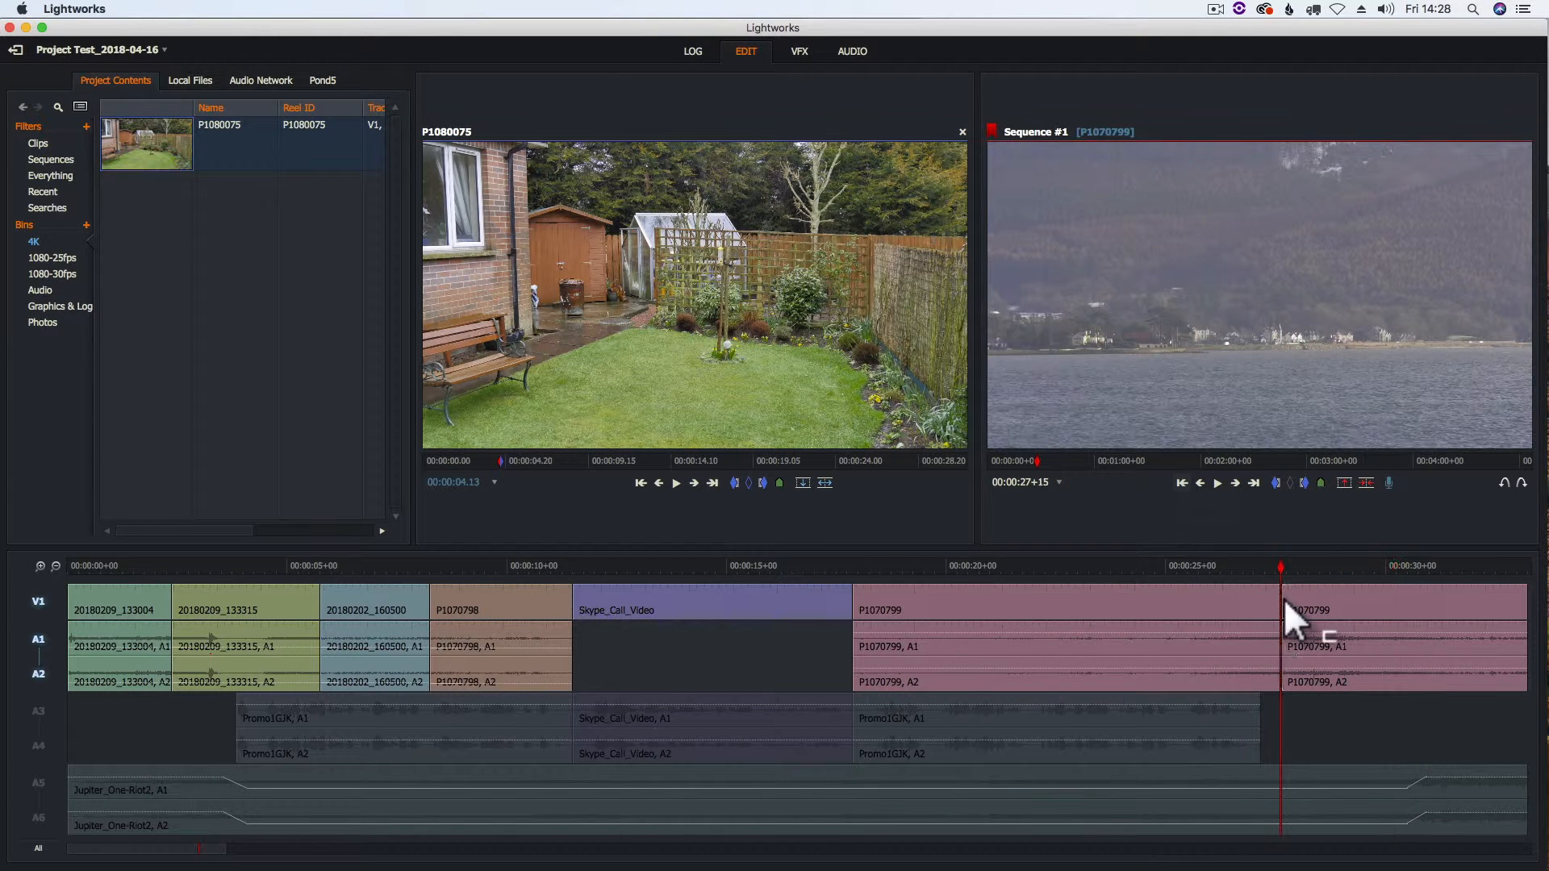
pyautogui.click(1276, 484)
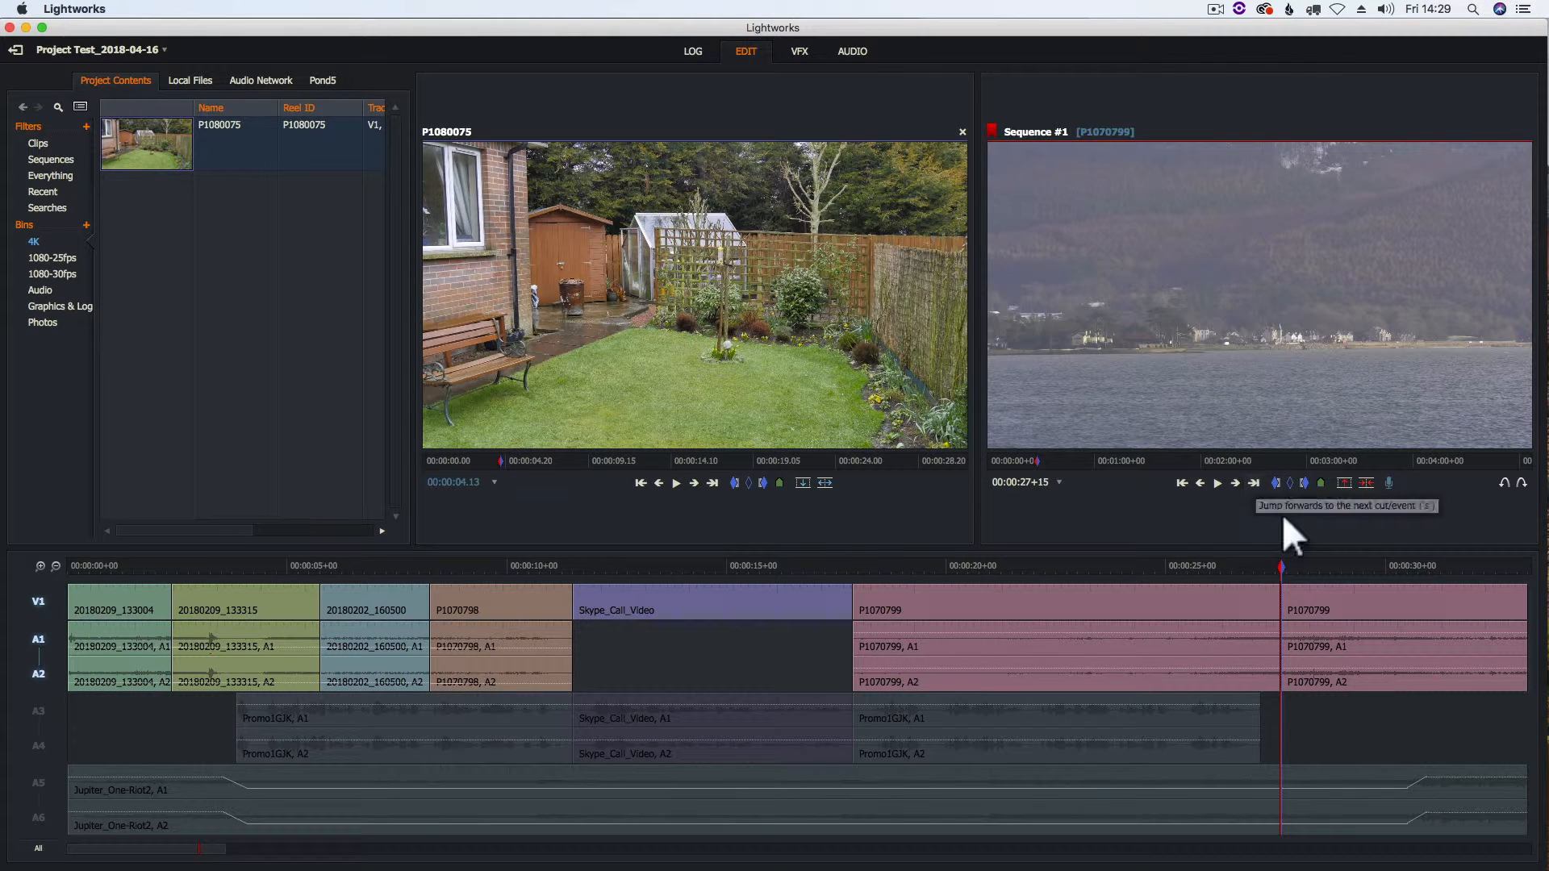
pyautogui.click(1255, 483)
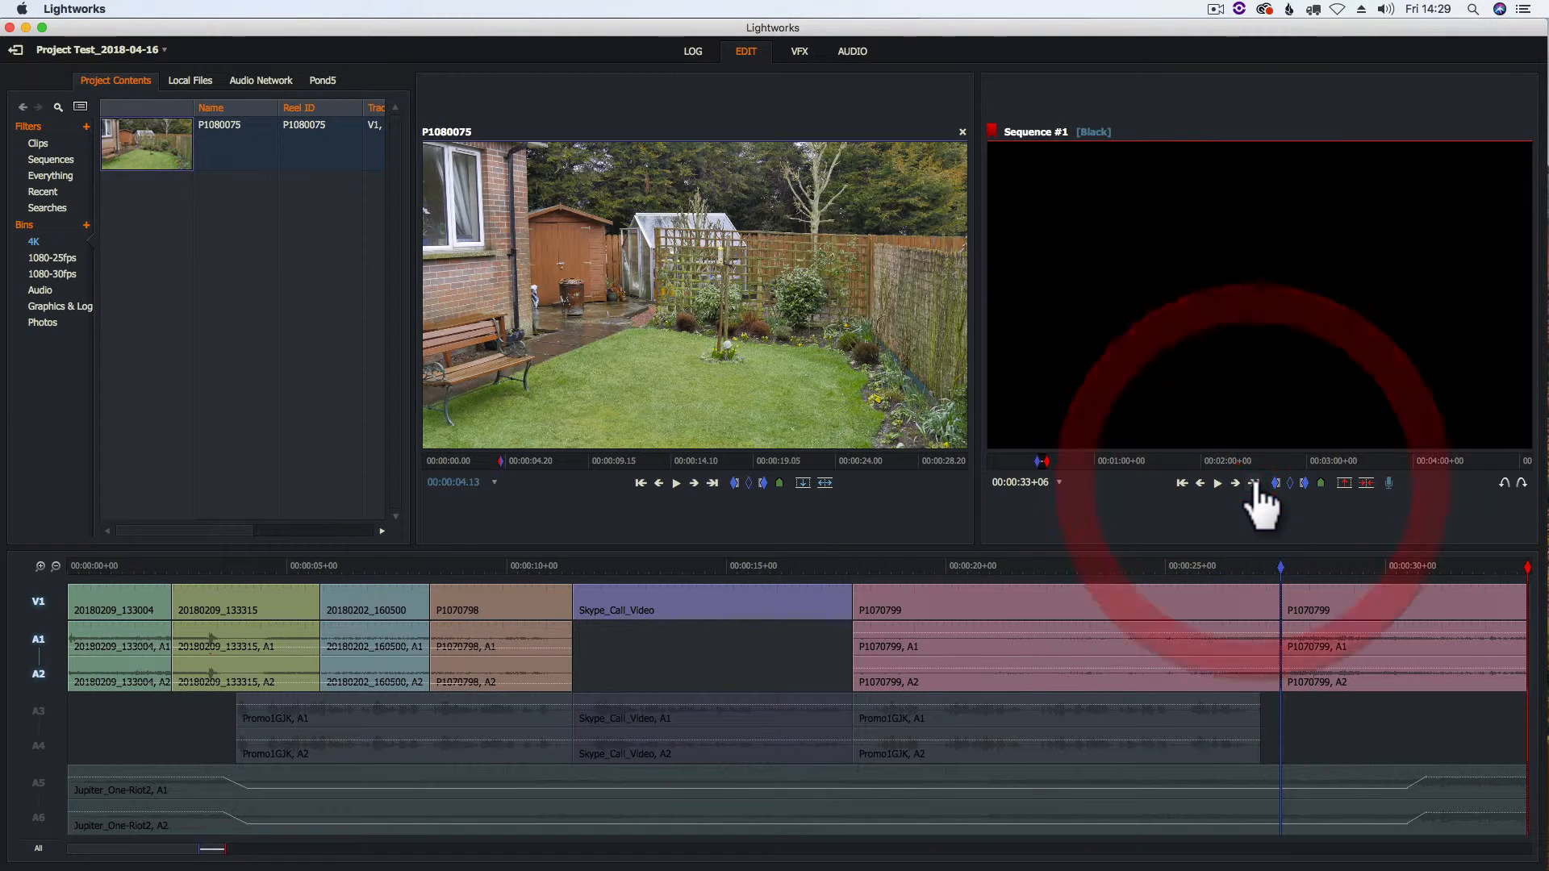
pyautogui.click(1304, 483)
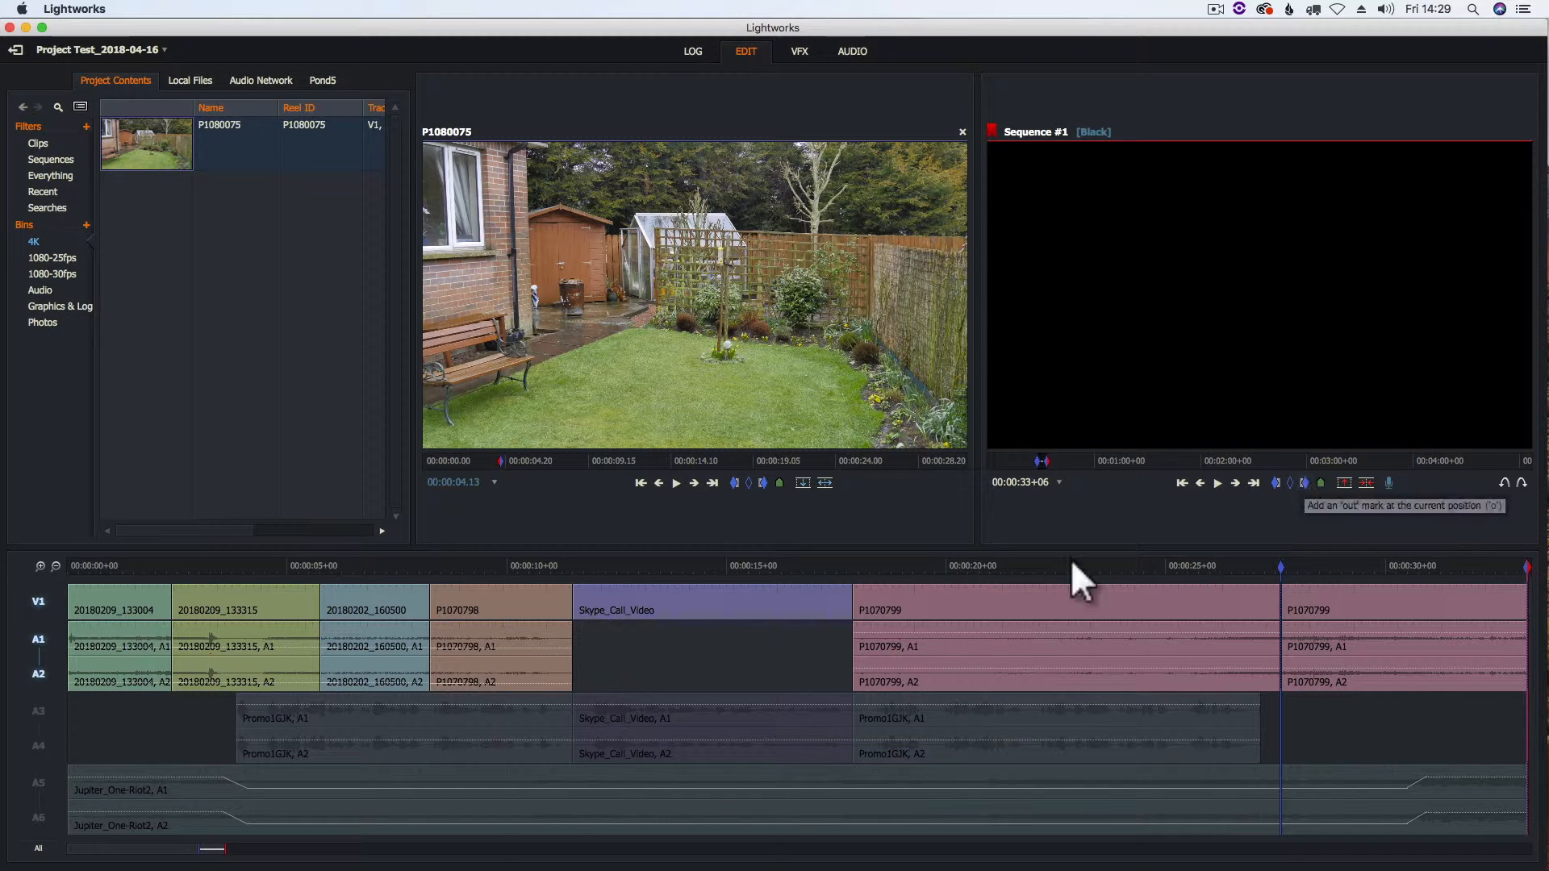
pyautogui.click(824, 482)
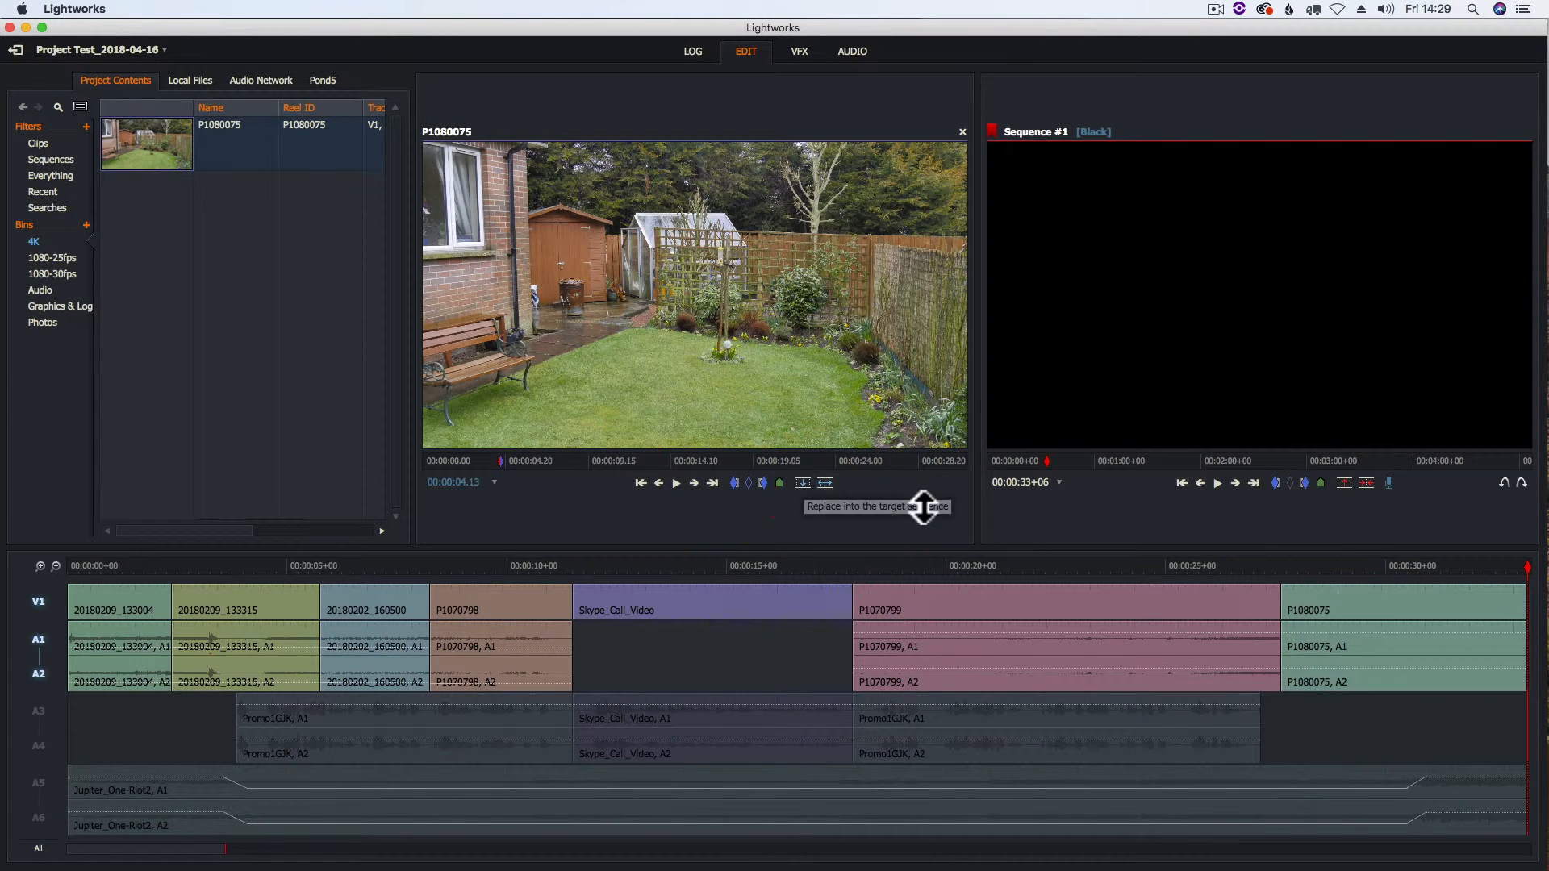
# Lower the A1–A2 audio levels of the P1070799 and P1080075 clips in the audio workspace.
pyautogui.moveTo(1415, 563); pyautogui.dragTo(955, 616)
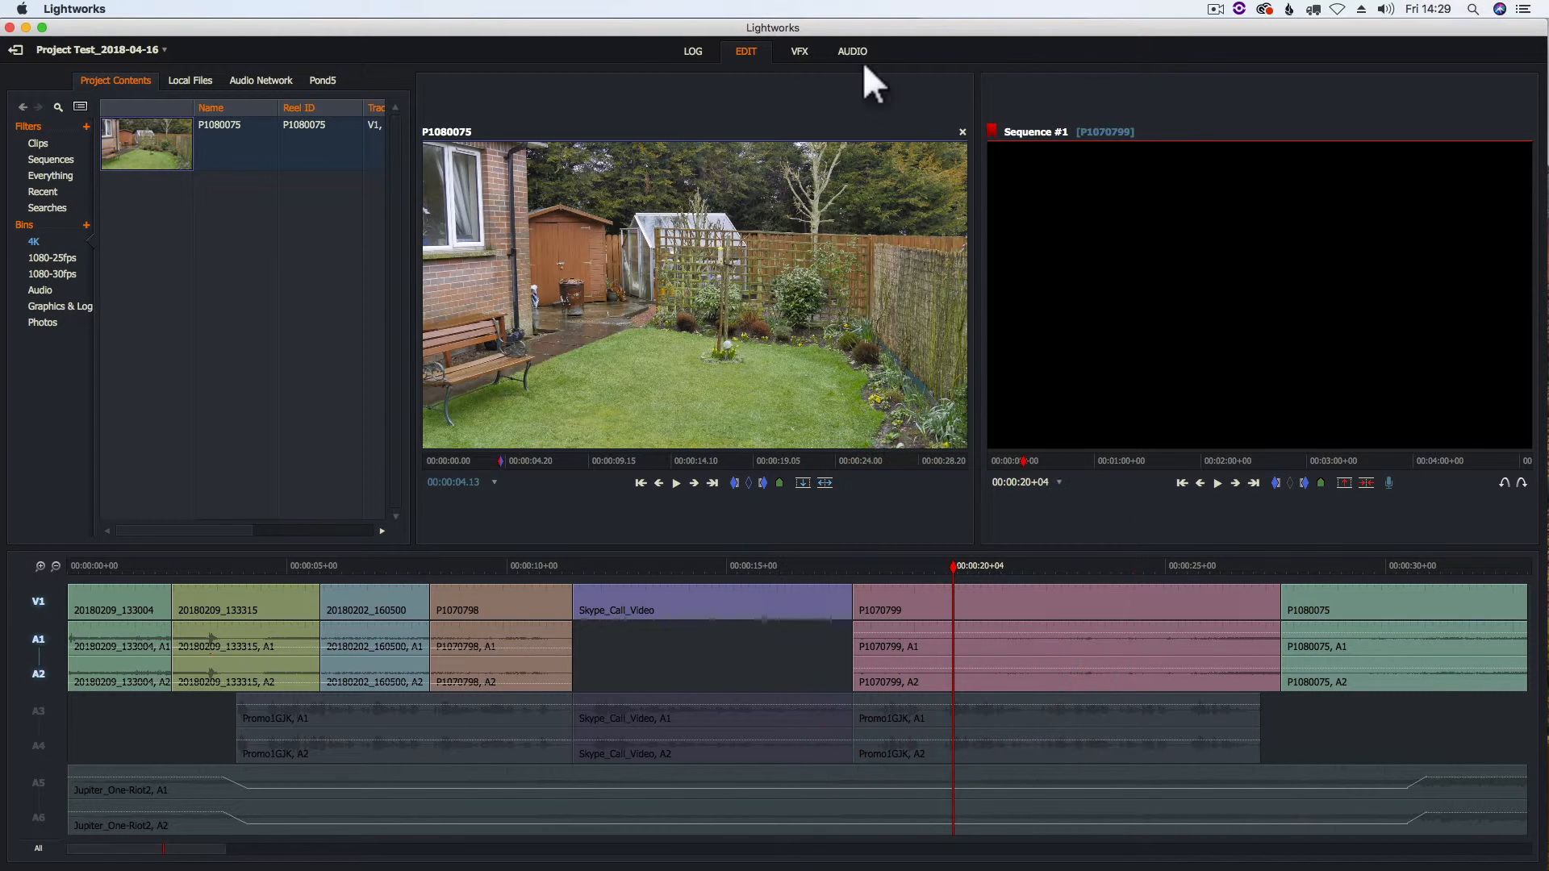
pyautogui.click(854, 48)
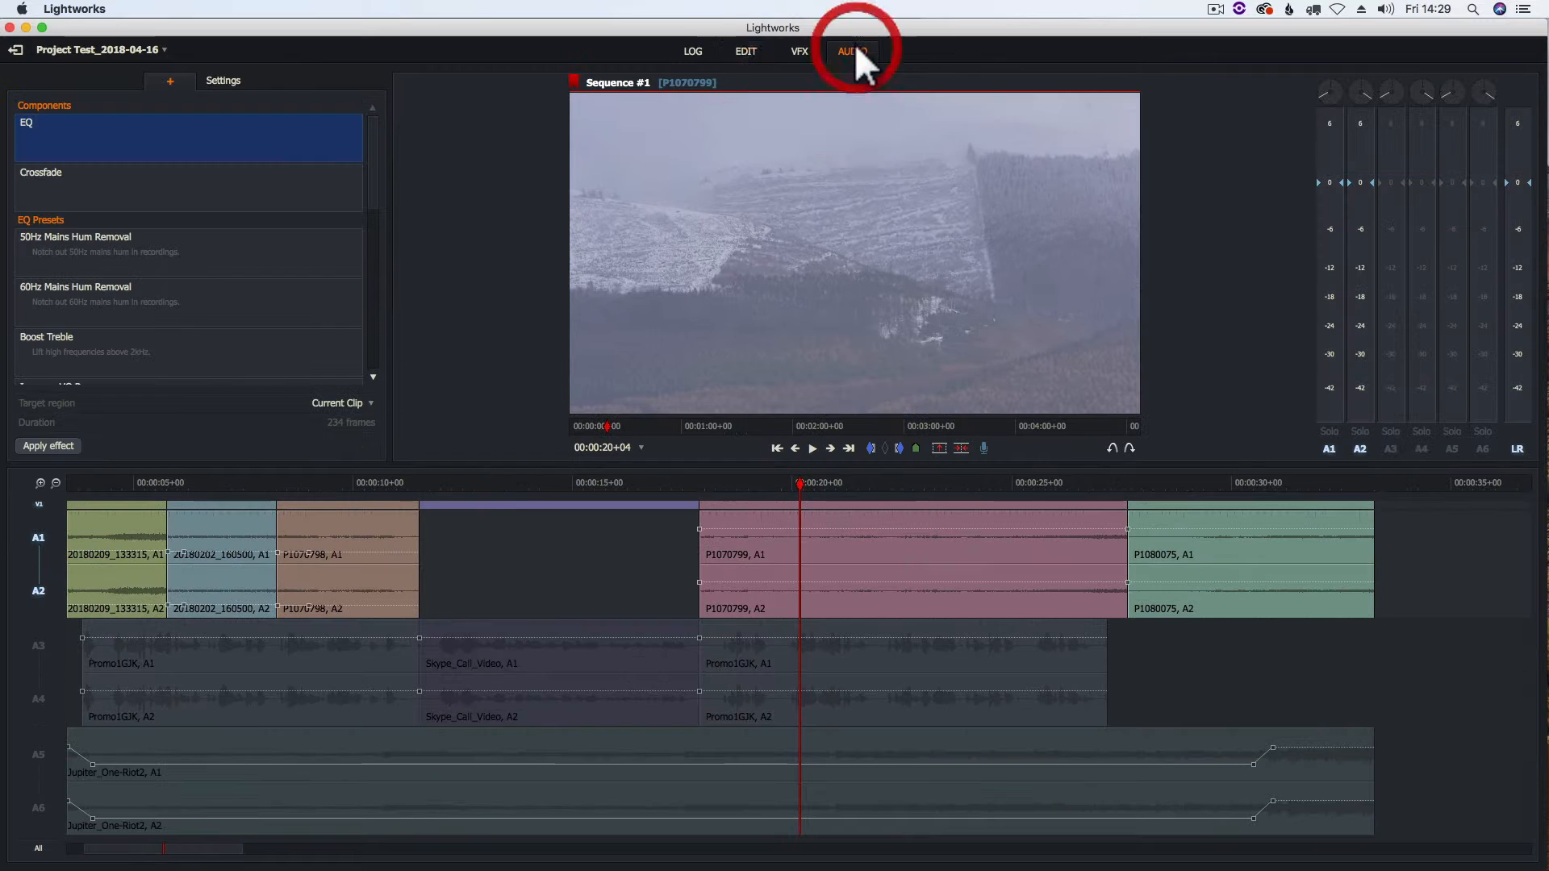
pyautogui.click(816, 530)
pyautogui.moveTo(816, 529); pyautogui.dragTo(818, 551)
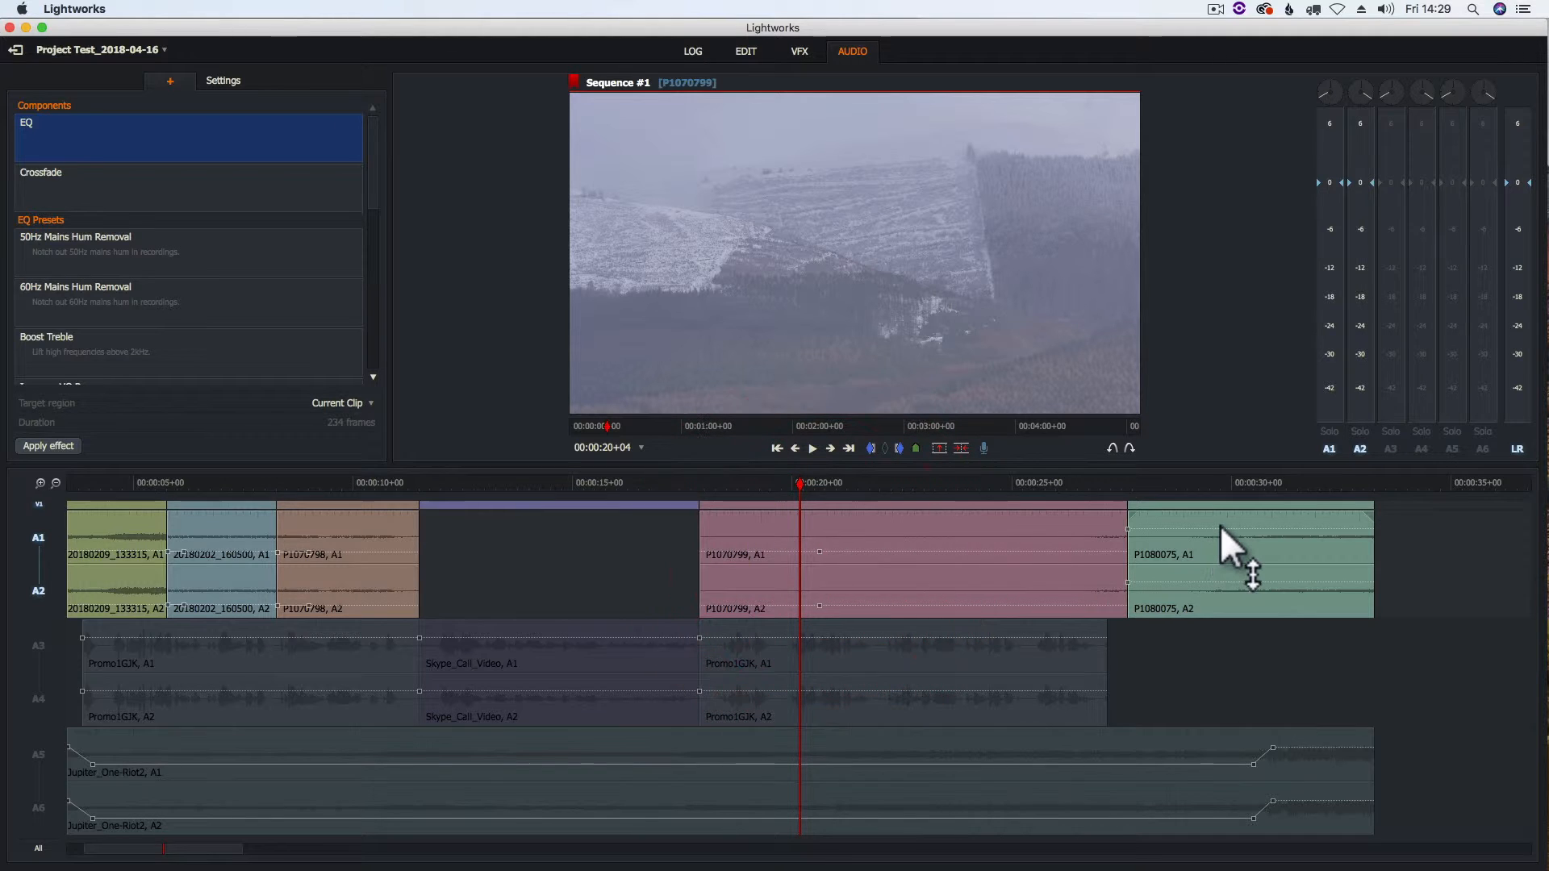
pyautogui.moveTo(1218, 526); pyautogui.dragTo(1213, 549)
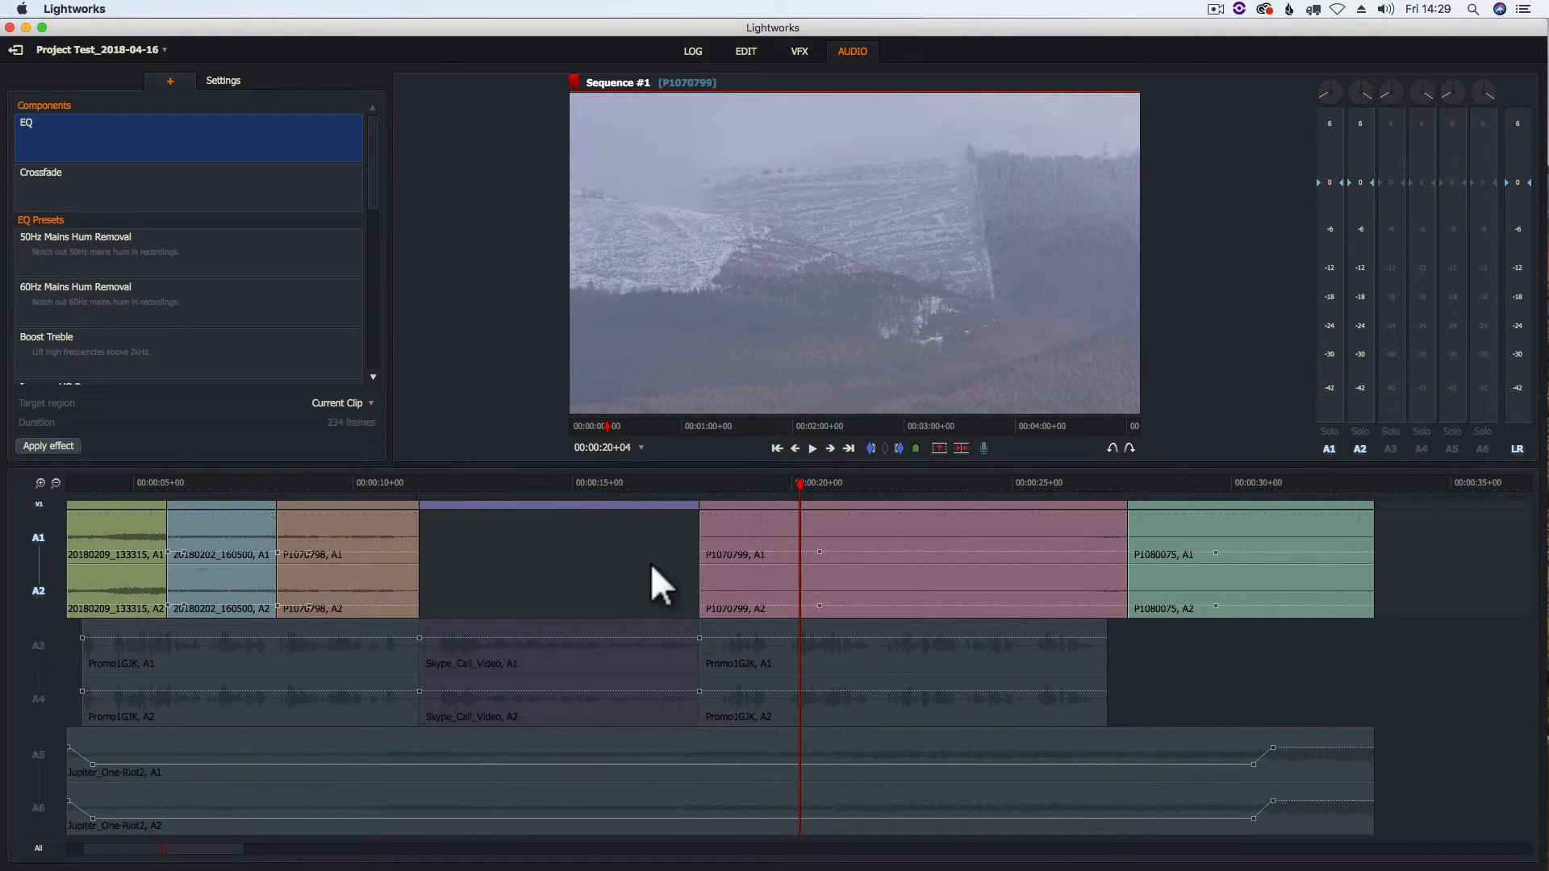
# Return to the edit workspace, reactivate tracks A3–A6, and move the playhead back to 00:00:03+12.
pyautogui.click(746, 53)
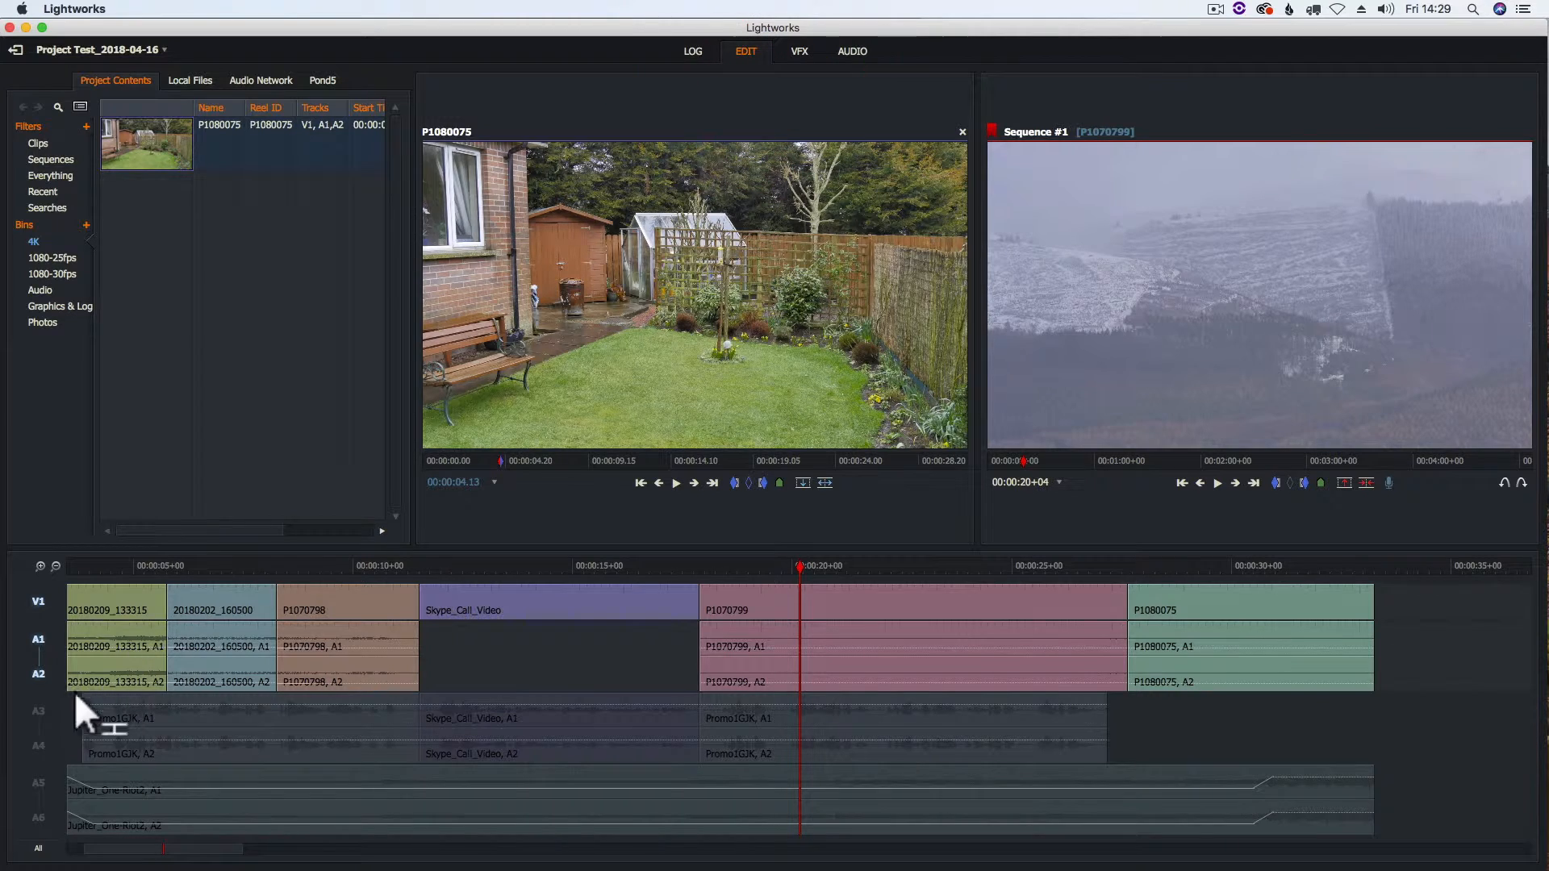
pyautogui.click(45, 712)
pyautogui.click(50, 795)
pyautogui.moveTo(113, 565); pyautogui.dragTo(53, 567)
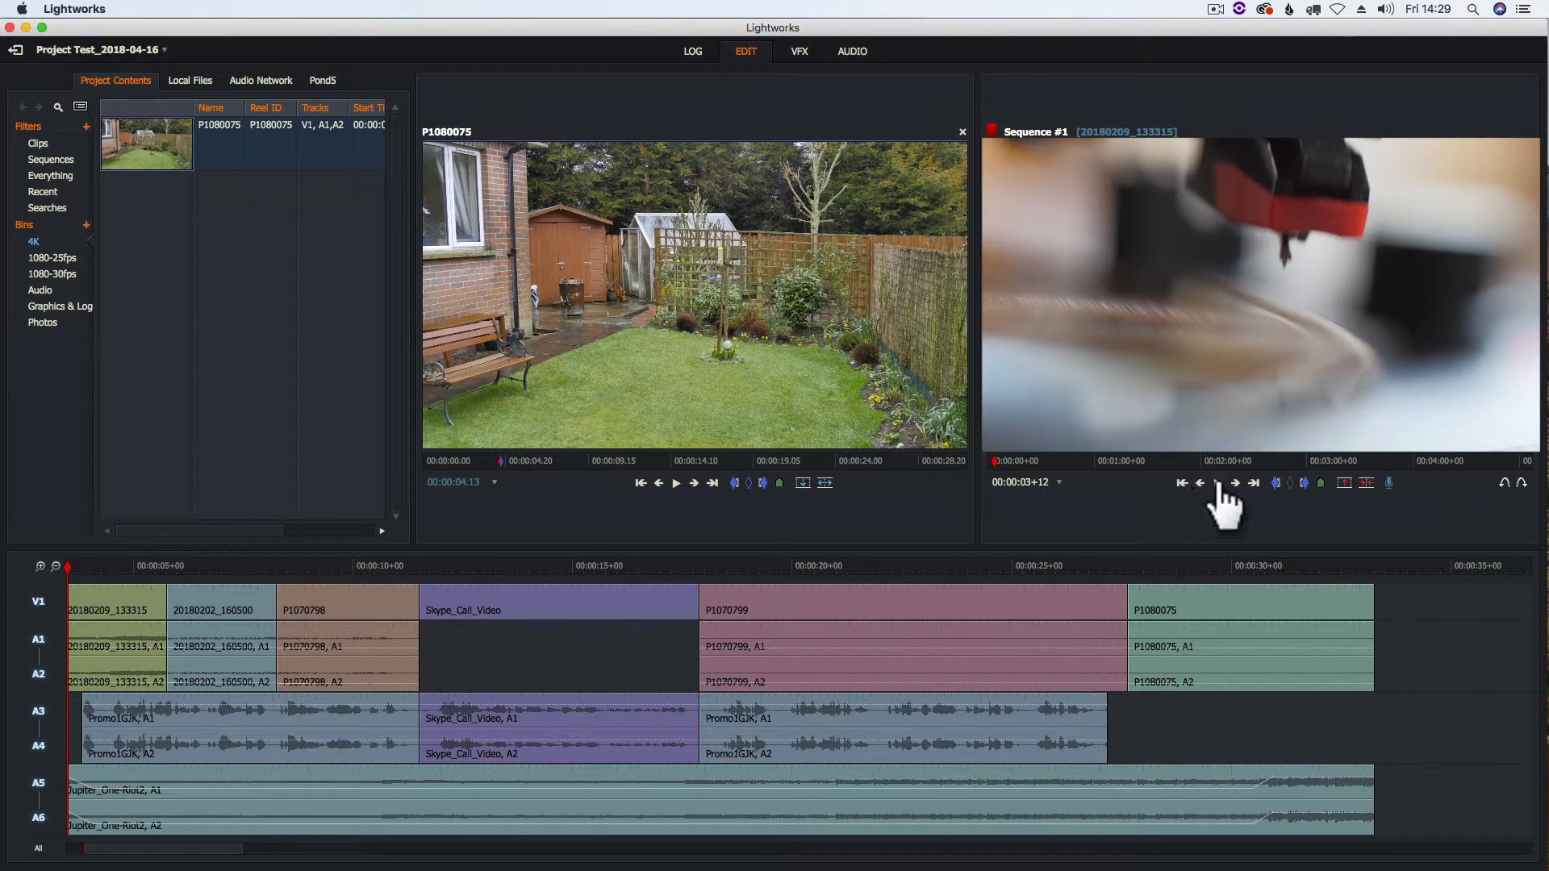
# Play the sequence from 00:00:03+12 through the start of P1080075 to check the edit and audio levels.
pyautogui.click(1218, 484)
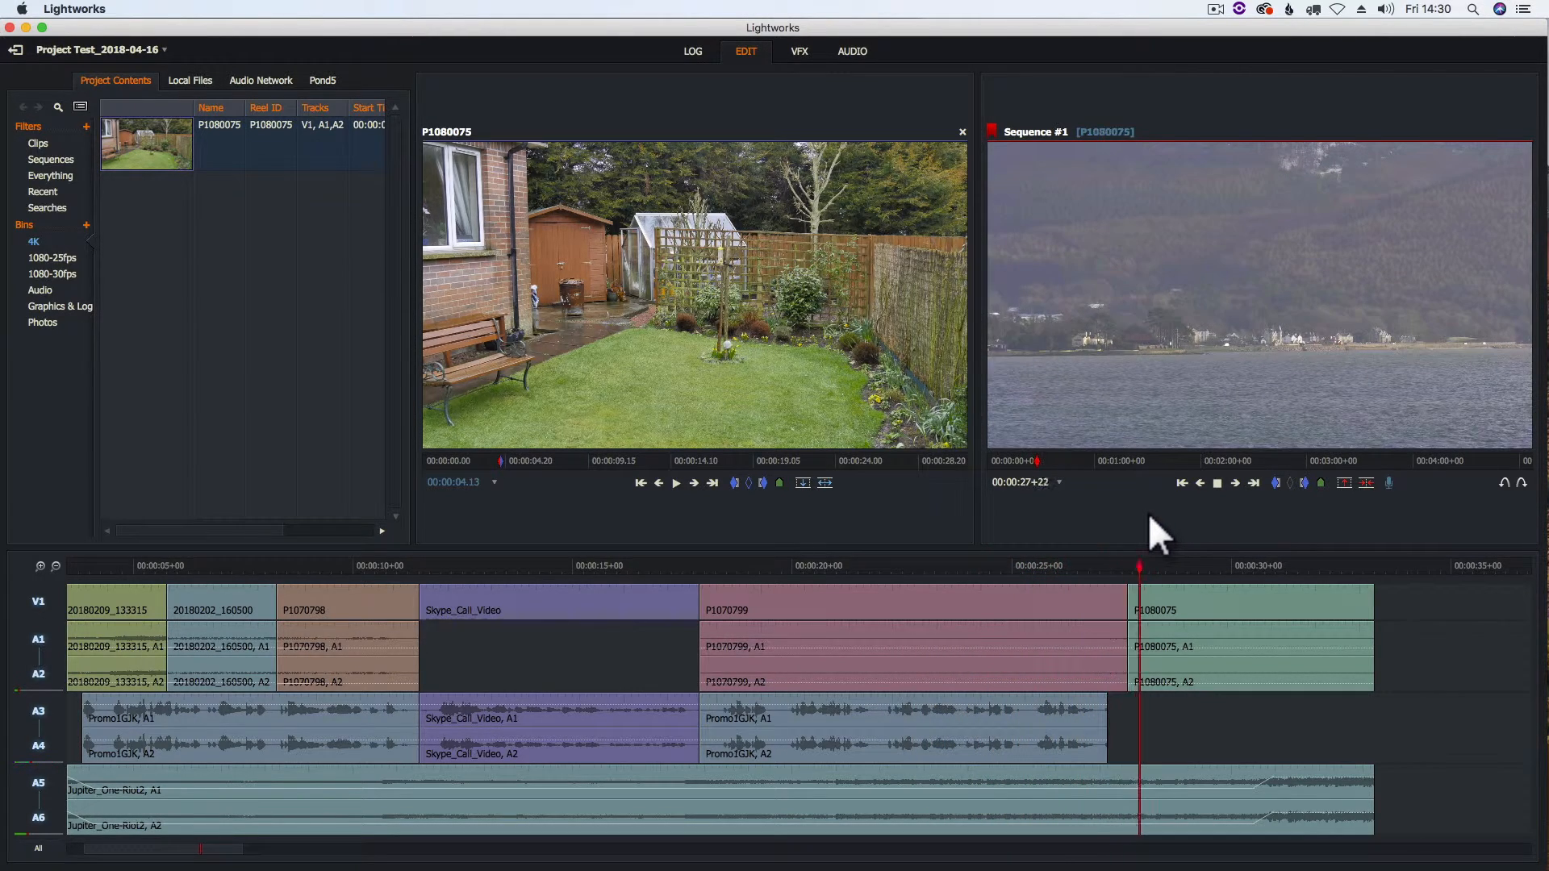
pyautogui.click(1218, 482)
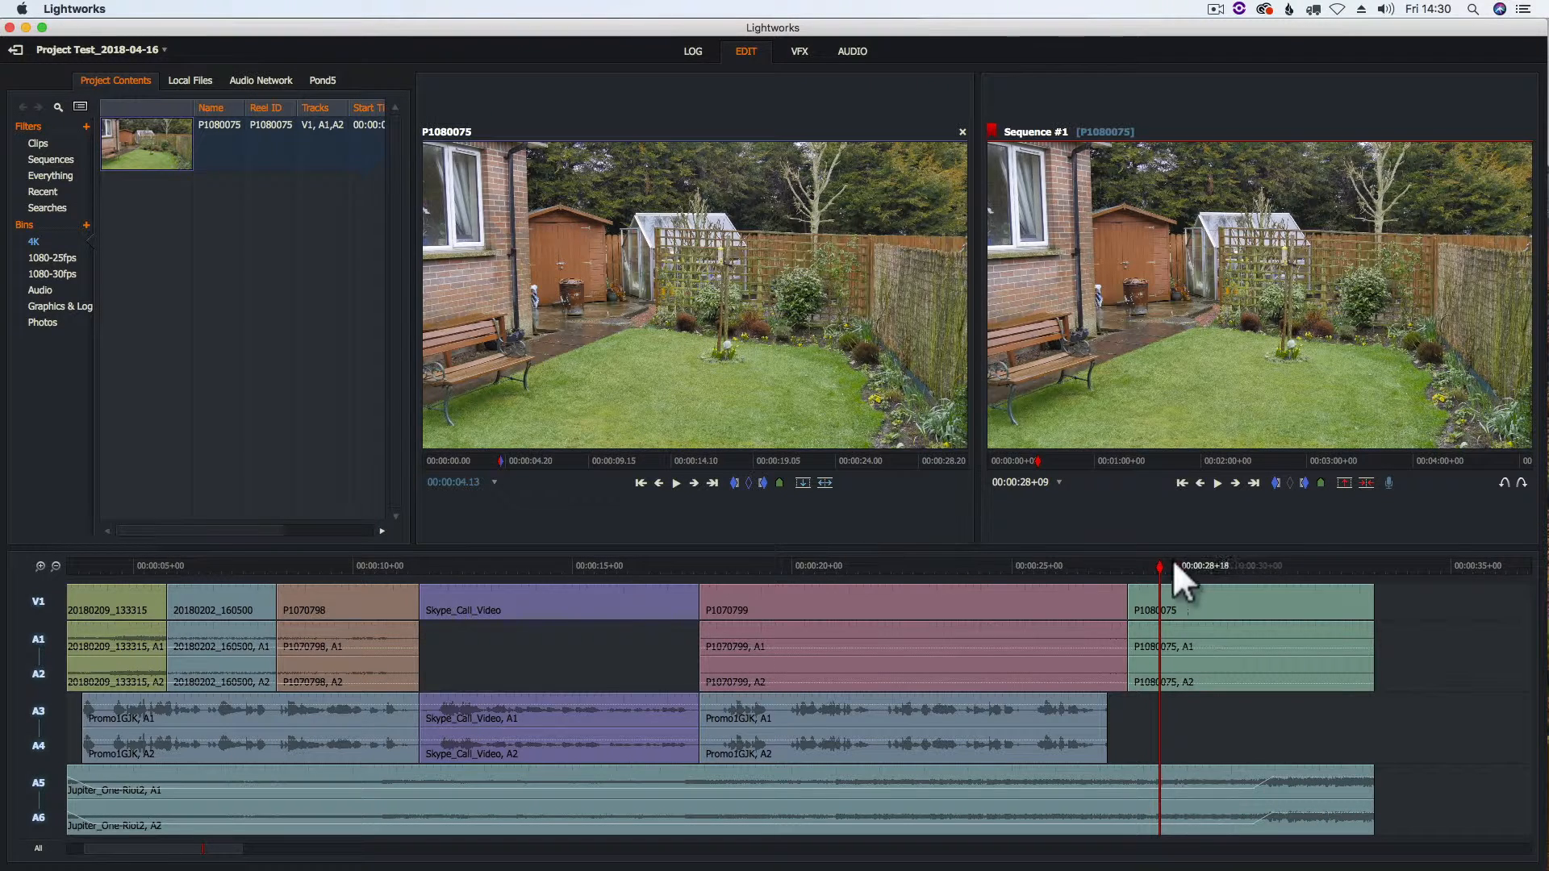
# Park at the narration's end at 00:00:27+04 and move the A5–A6 music's volume-rise keyframes back to it in the audio workspace.
pyautogui.moveTo(1158, 565); pyautogui.dragTo(1106, 573)
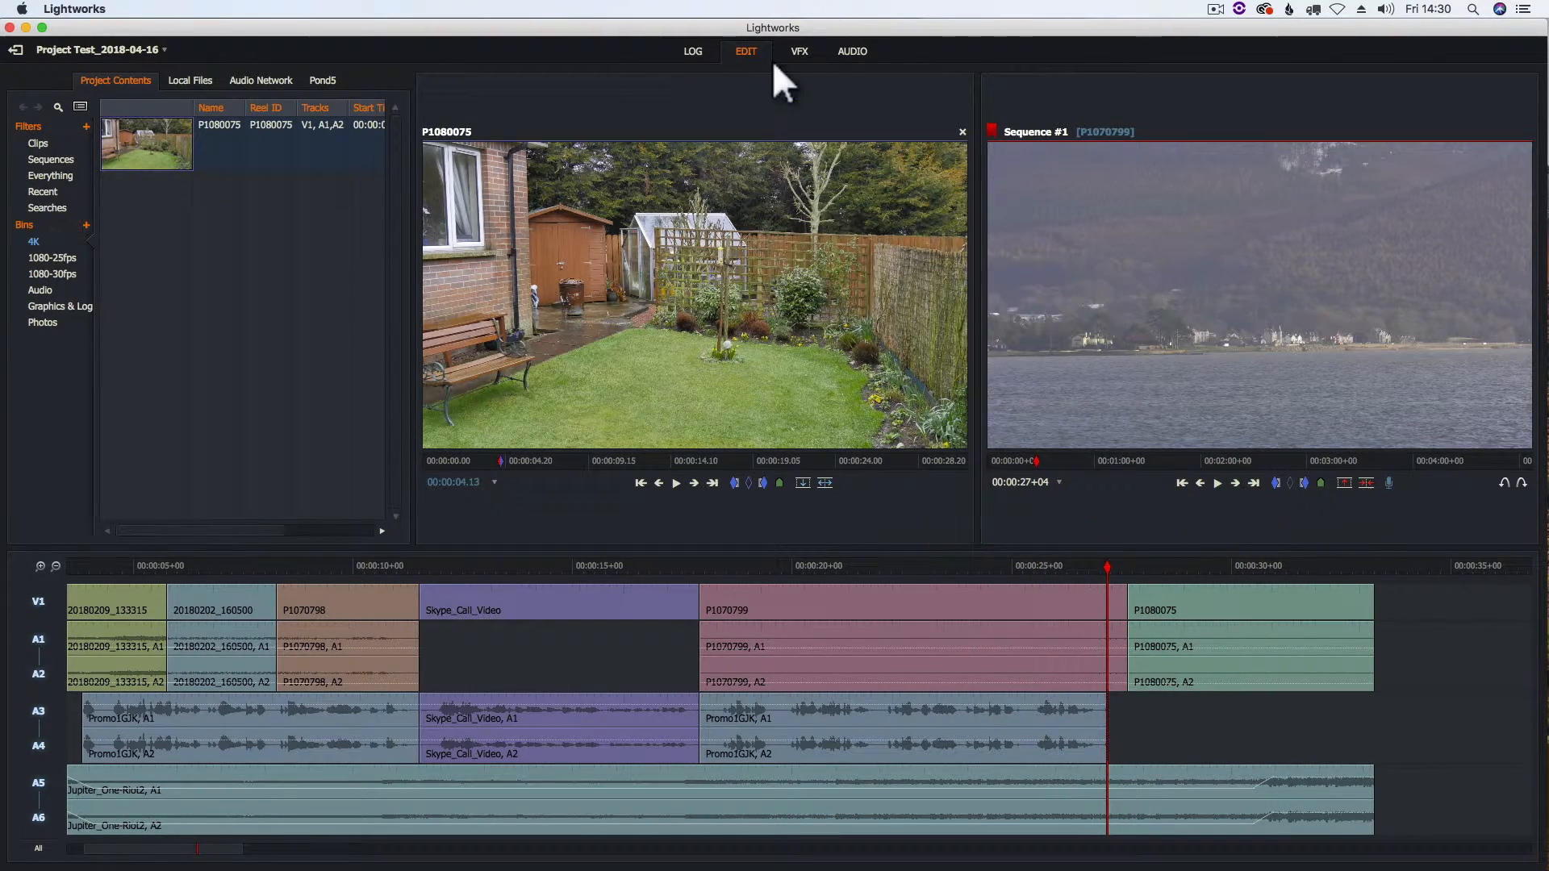
pyautogui.click(845, 51)
pyautogui.moveTo(945, 763); pyautogui.dragTo(773, 762)
pyautogui.moveTo(966, 747); pyautogui.dragTo(786, 763)
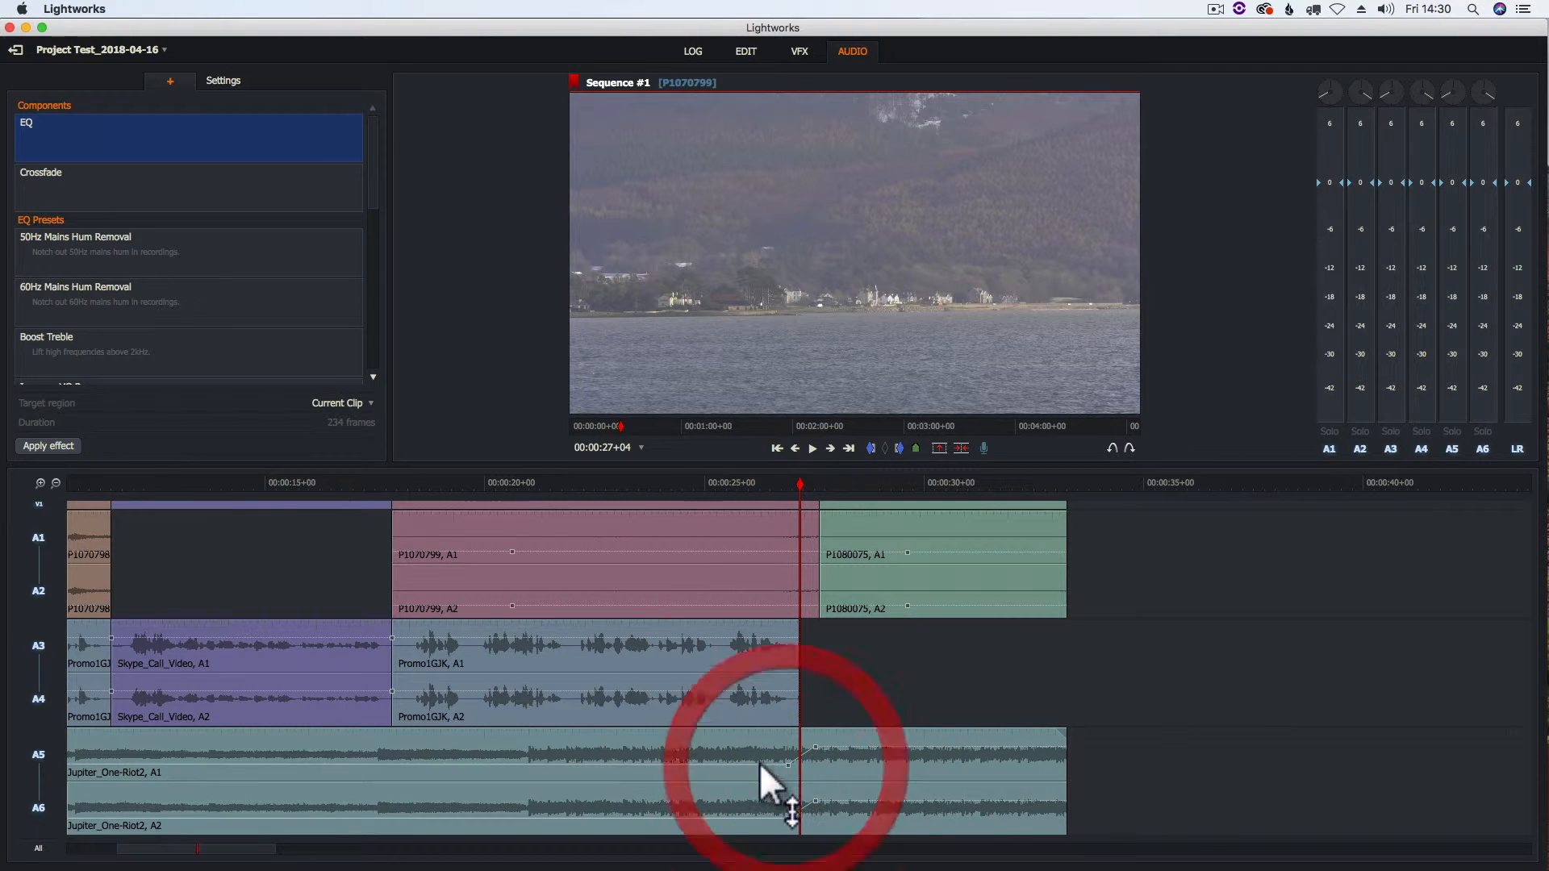
pyautogui.click(747, 54)
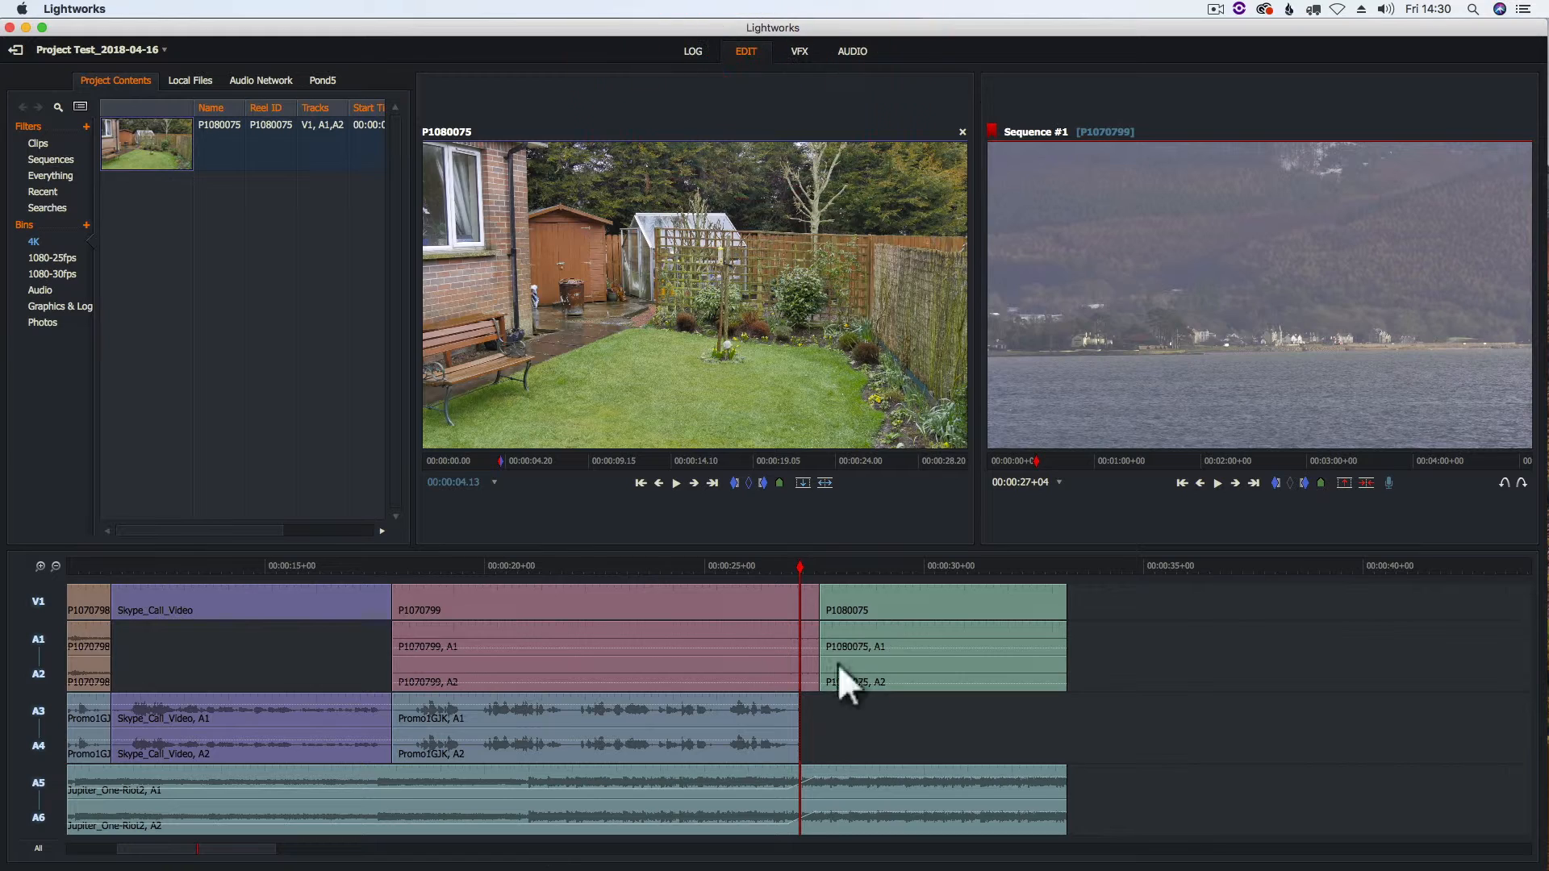
# Play back the closing part of the sequence past the end of P1080075 to check the music rise.
pyautogui.moveTo(215, 849); pyautogui.dragTo(125, 847)
pyautogui.click(1184, 565)
pyautogui.click(1218, 483)
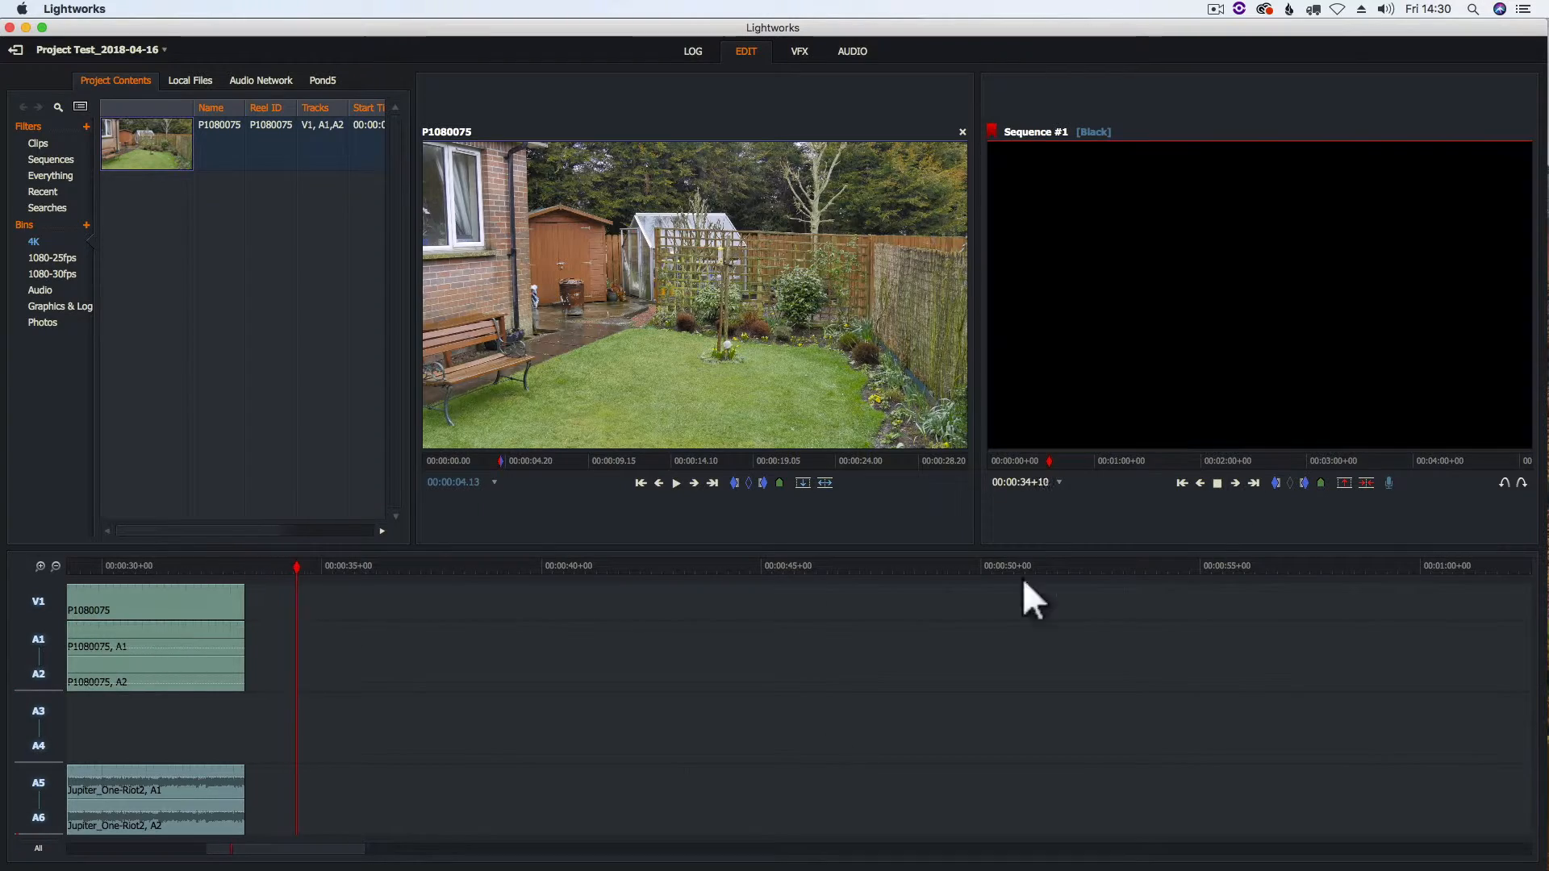
pyautogui.click(1220, 483)
# Deactivate the A5–A6 music tracks and trim both sides of the cut between P1070798 with its narration and Skype_Call_Video.
pyautogui.moveTo(256, 847); pyautogui.dragTo(56, 841)
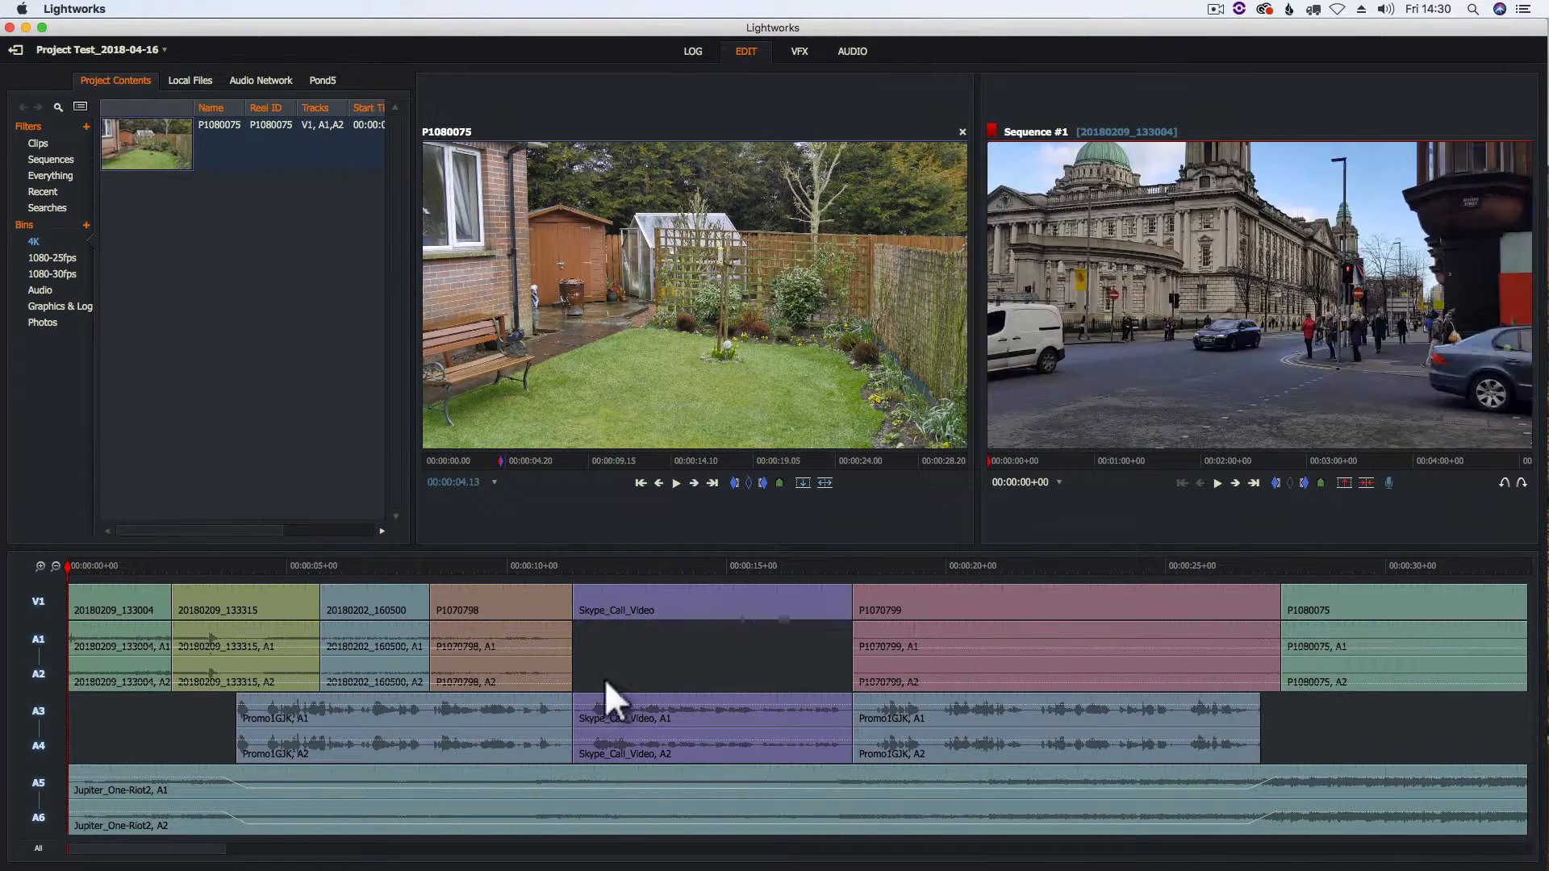
pyautogui.click(567, 718)
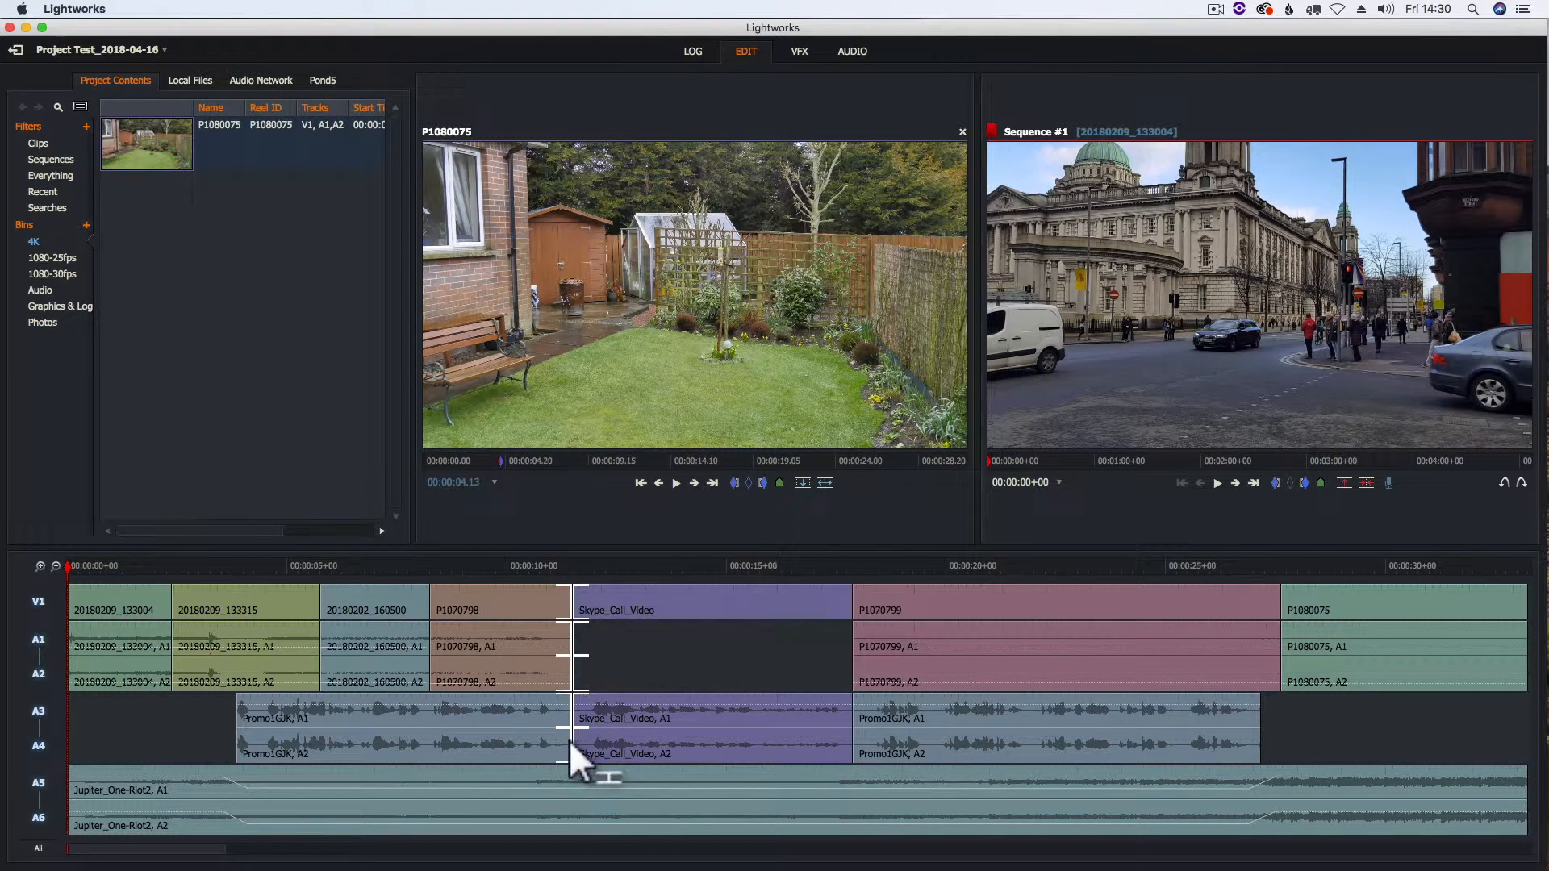
pyautogui.click(849, 717)
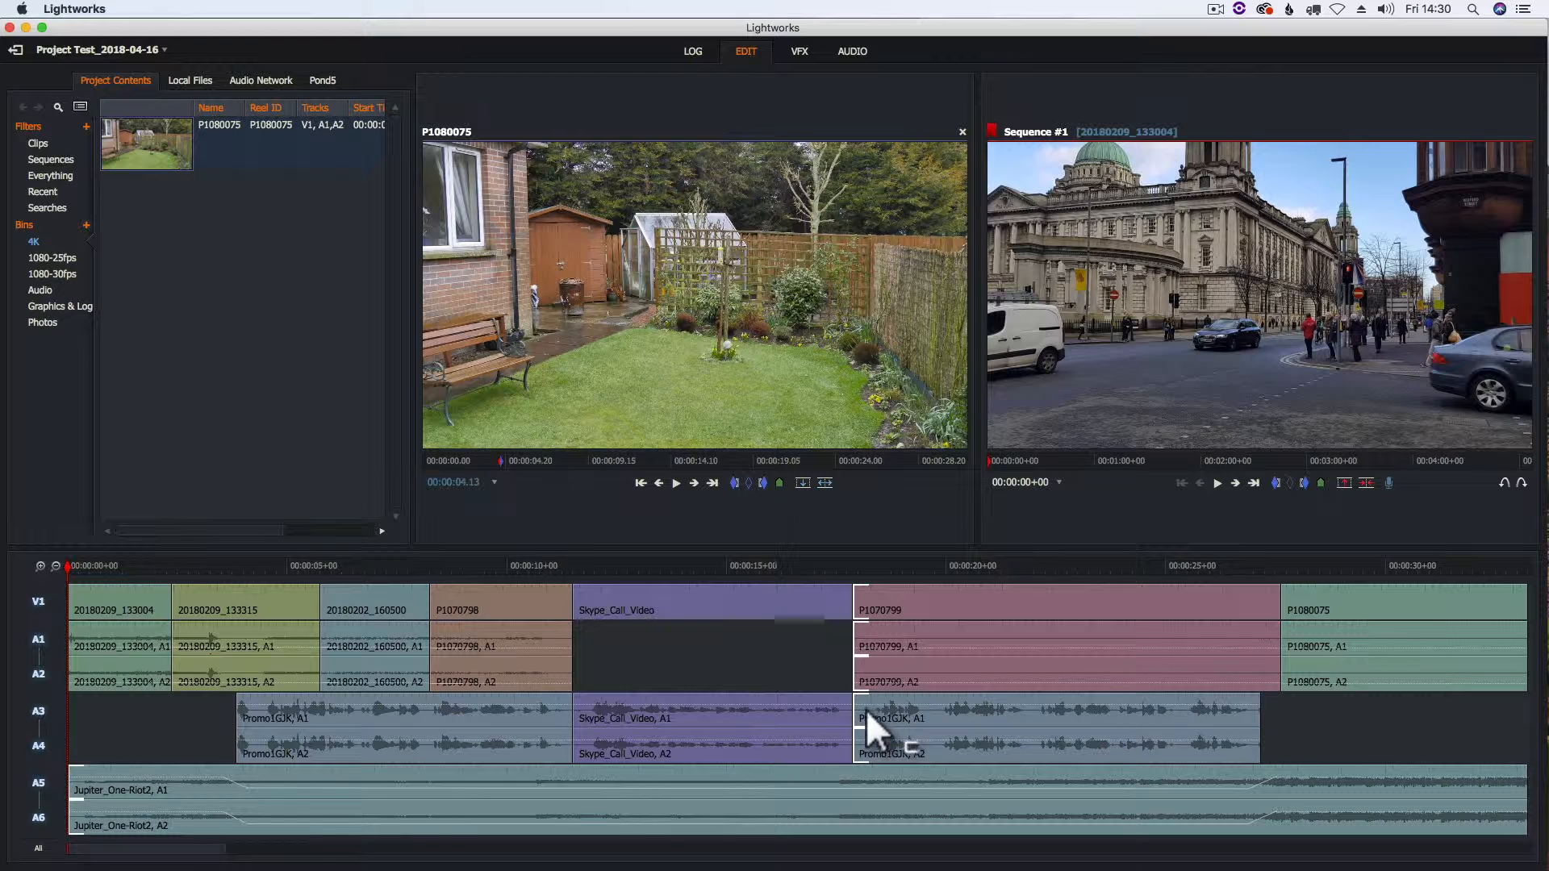
pyautogui.click(868, 712)
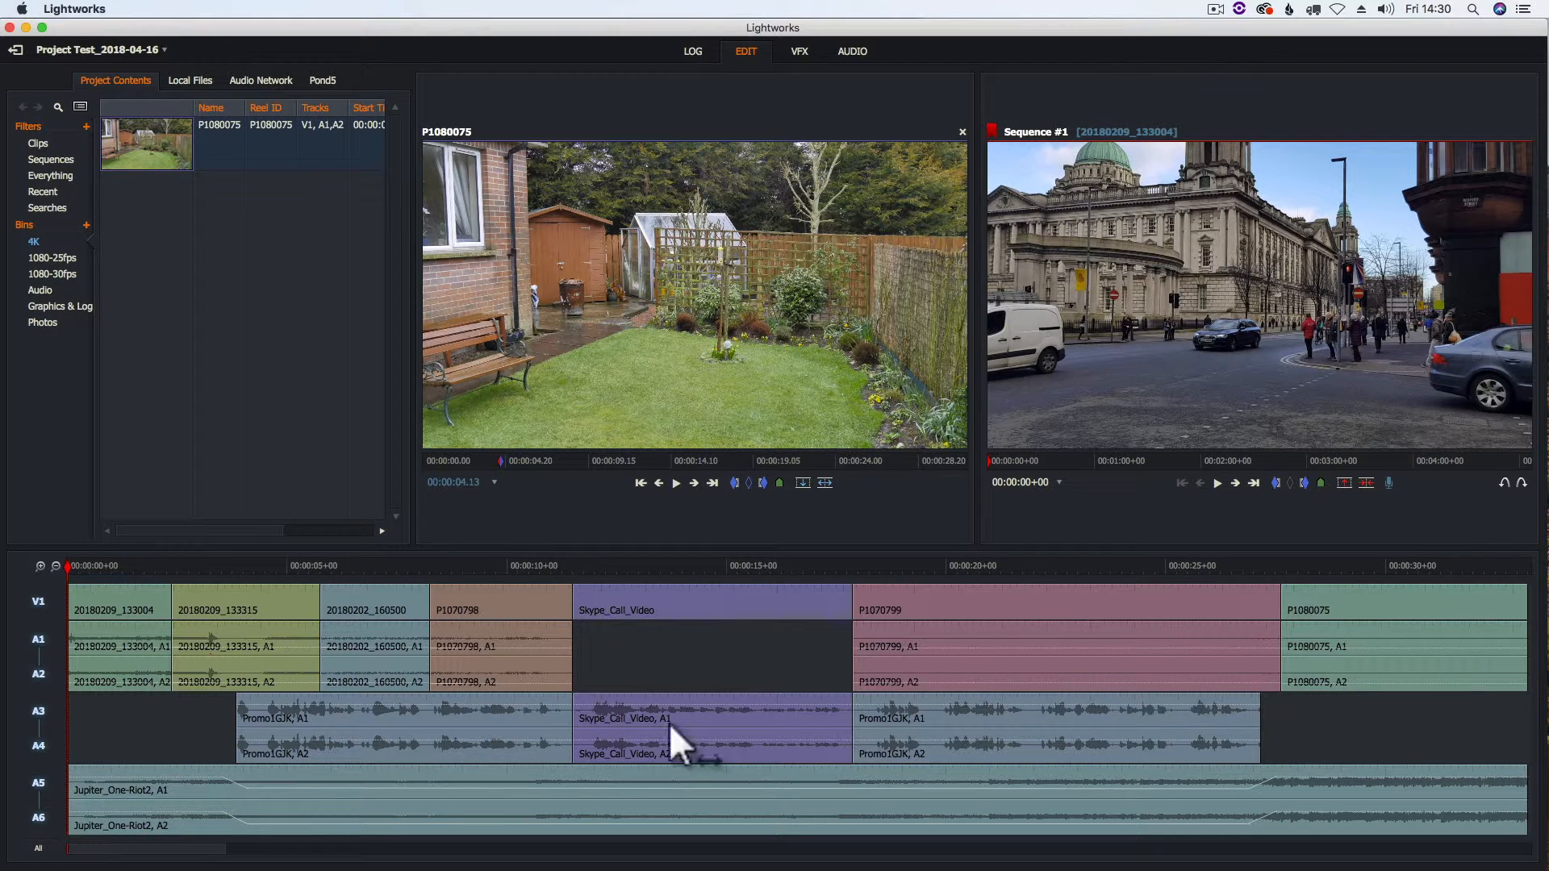
pyautogui.click(38, 783)
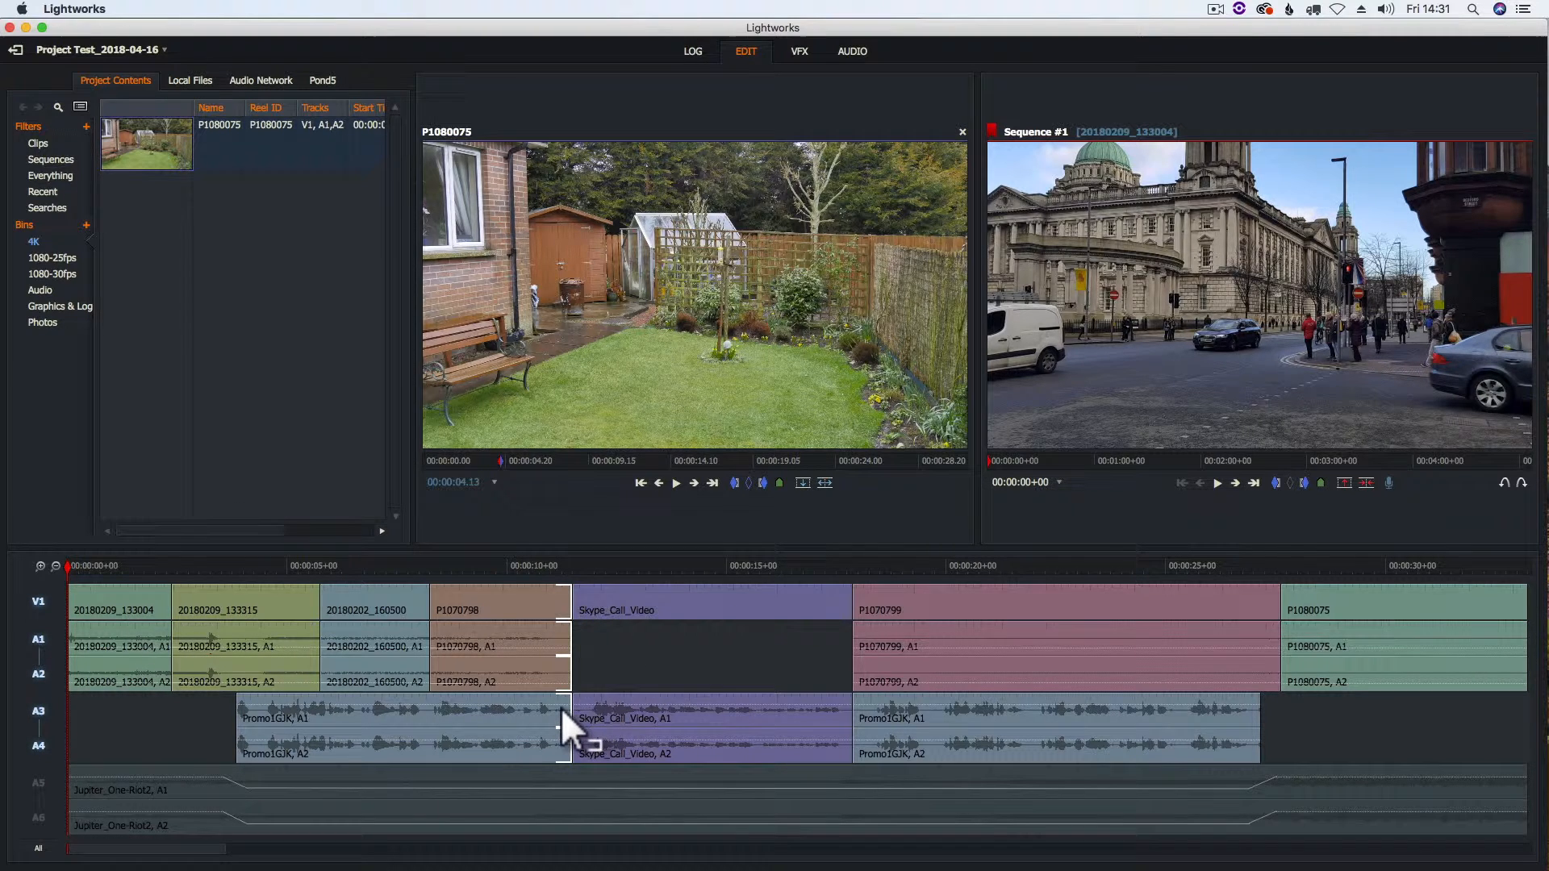
pyautogui.moveTo(550, 711)
pyautogui.mouseDown()
pyautogui.moveTo(579, 708)
pyautogui.moveTo(555, 714)
pyautogui.mouseUp()
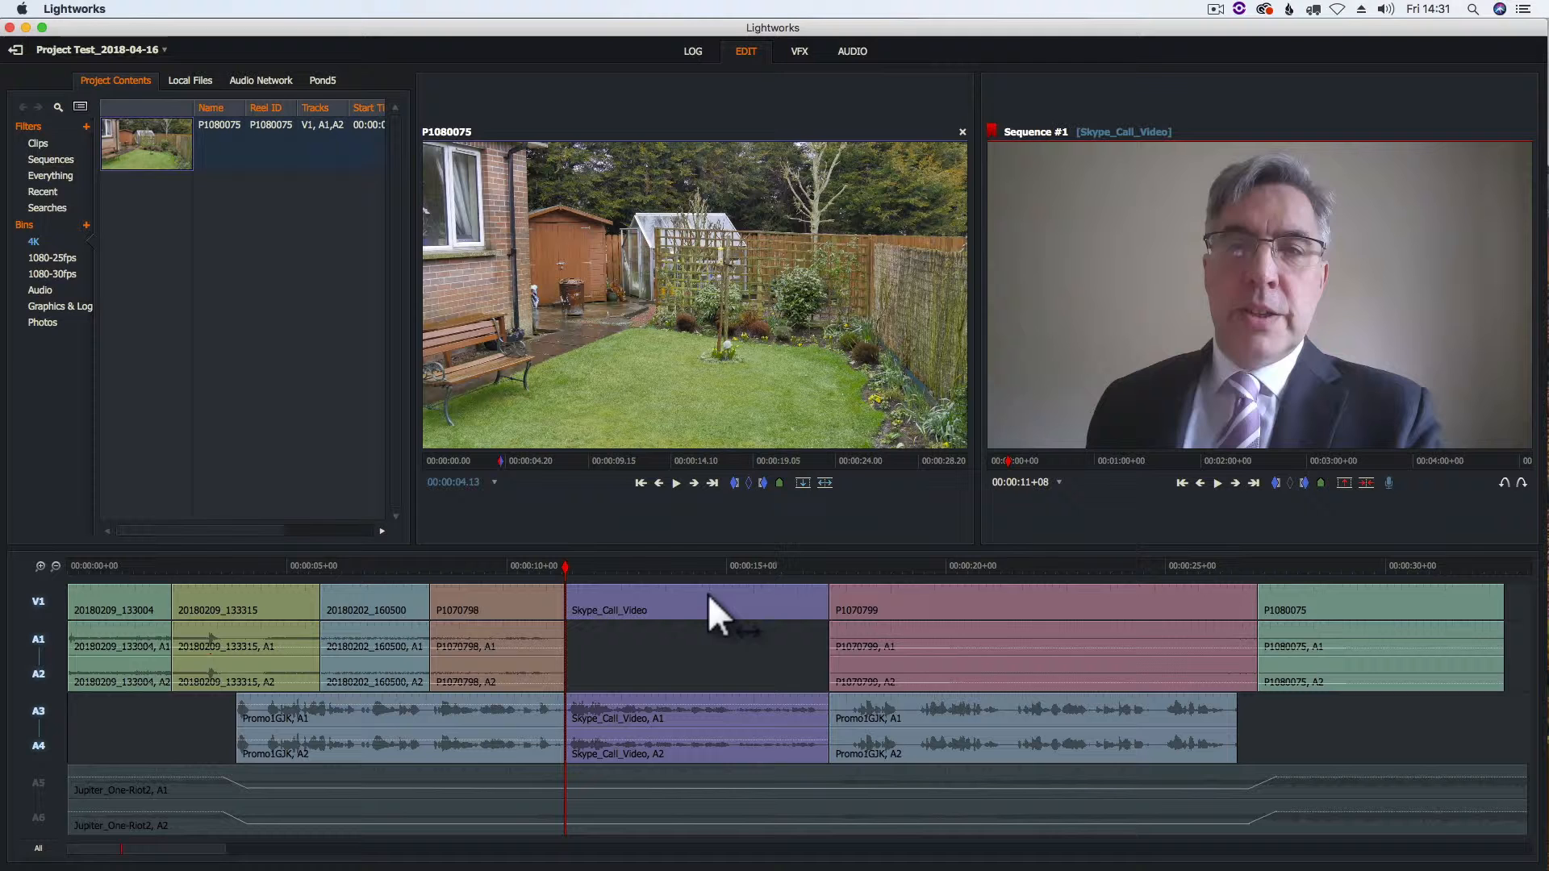
# Trim the end of Skype_Call_Video and its A3–A4 audio back to about 00:00:17+02.
pyautogui.click(826, 596)
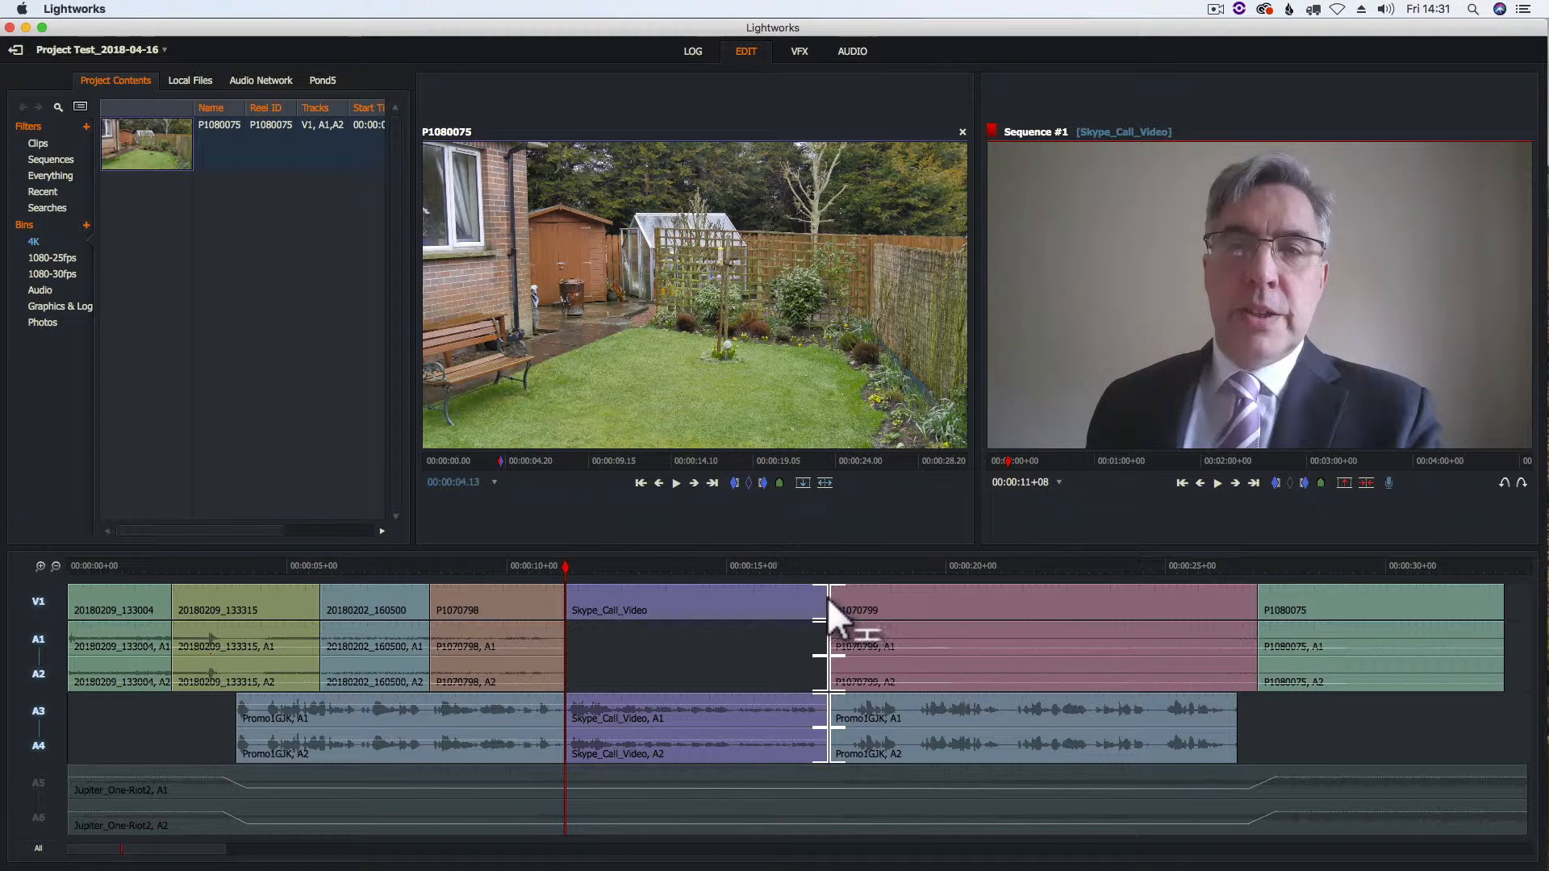
pyautogui.click(836, 598)
pyautogui.click(814, 598)
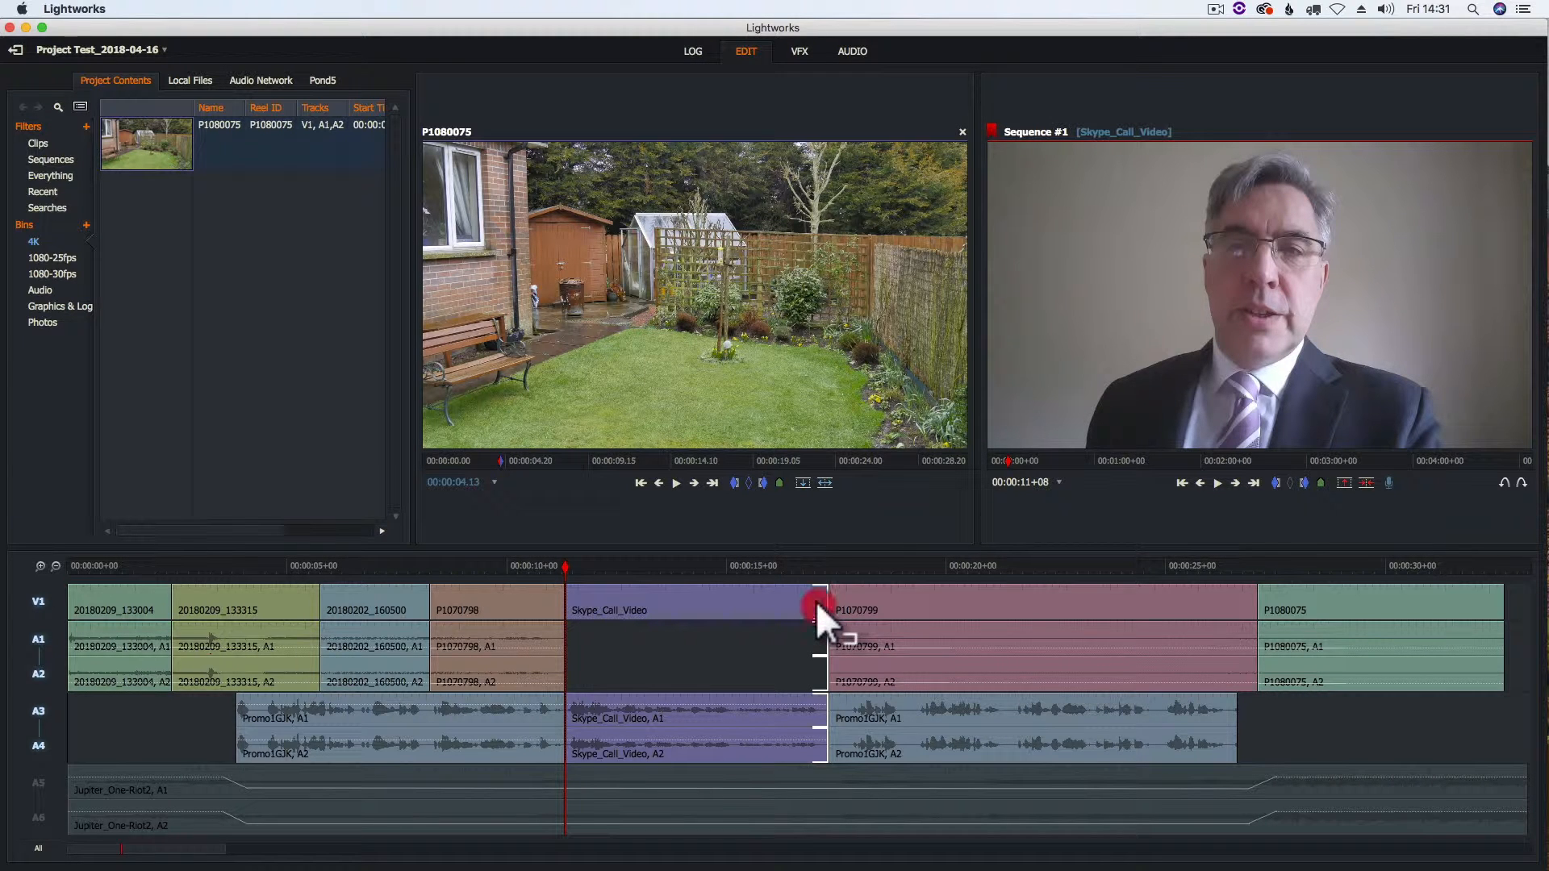
pyautogui.moveTo(808, 603); pyautogui.dragTo(807, 602)
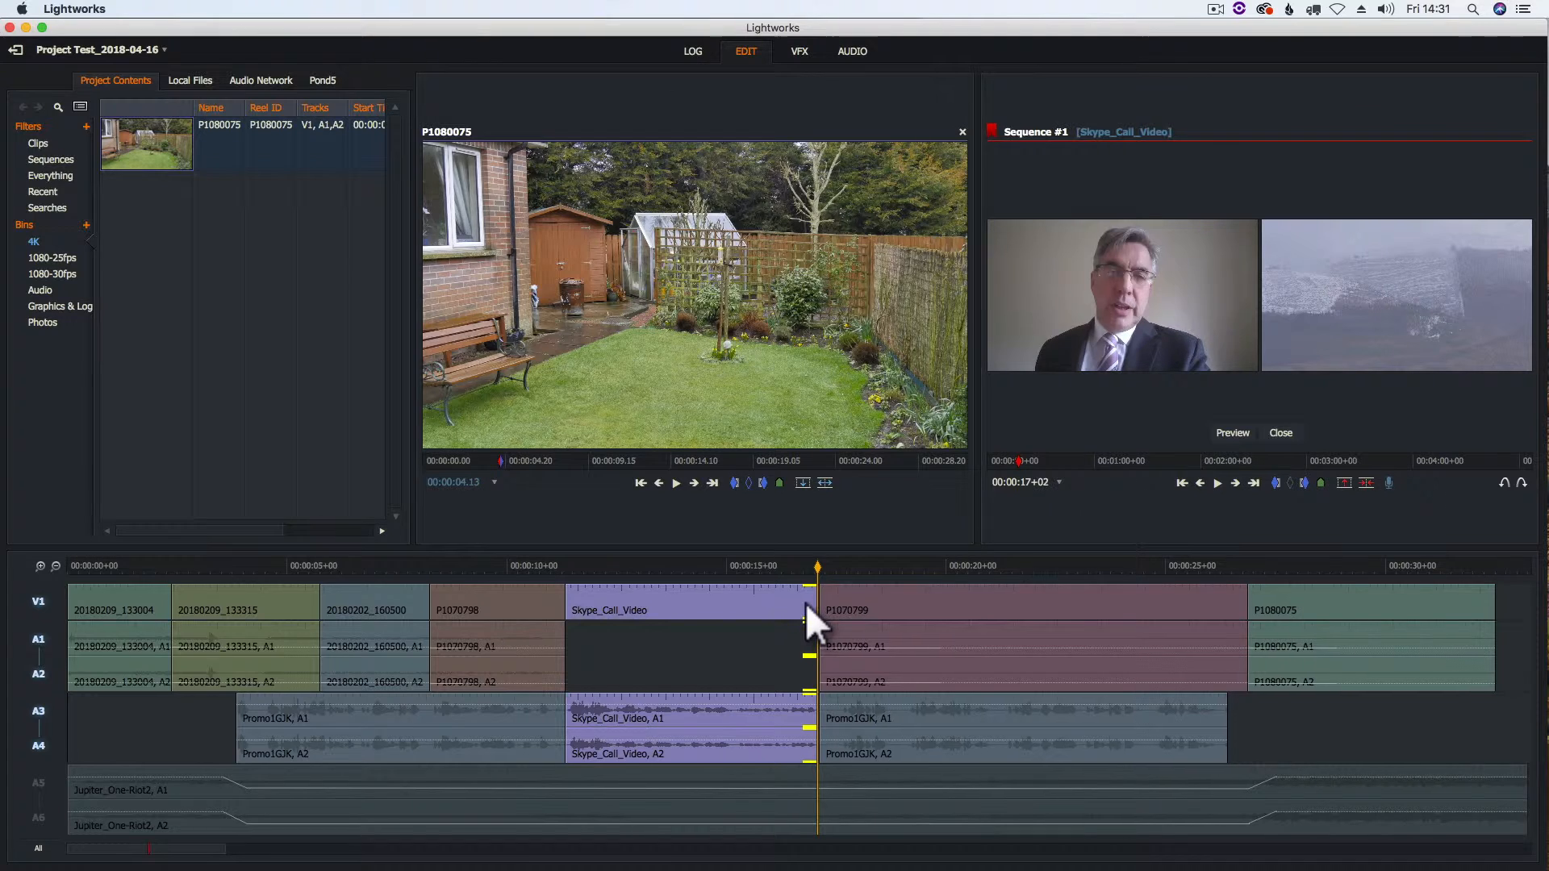
pyautogui.click(805, 602)
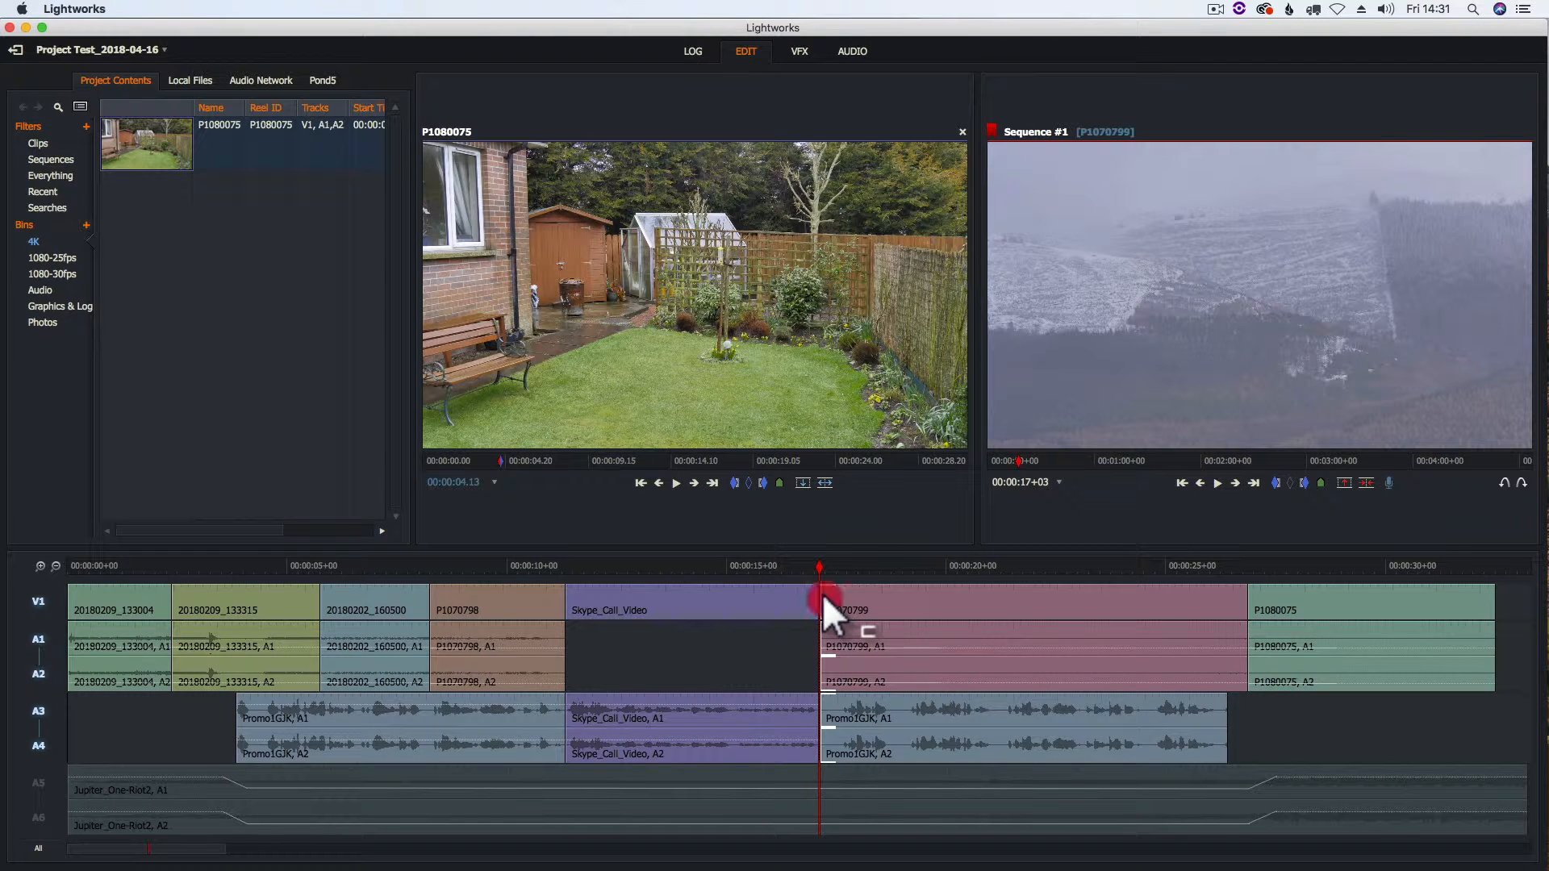
# Trim the start of P1070799 and the second narration section at their cut with Skype_Call_Video.
pyautogui.click(823, 602)
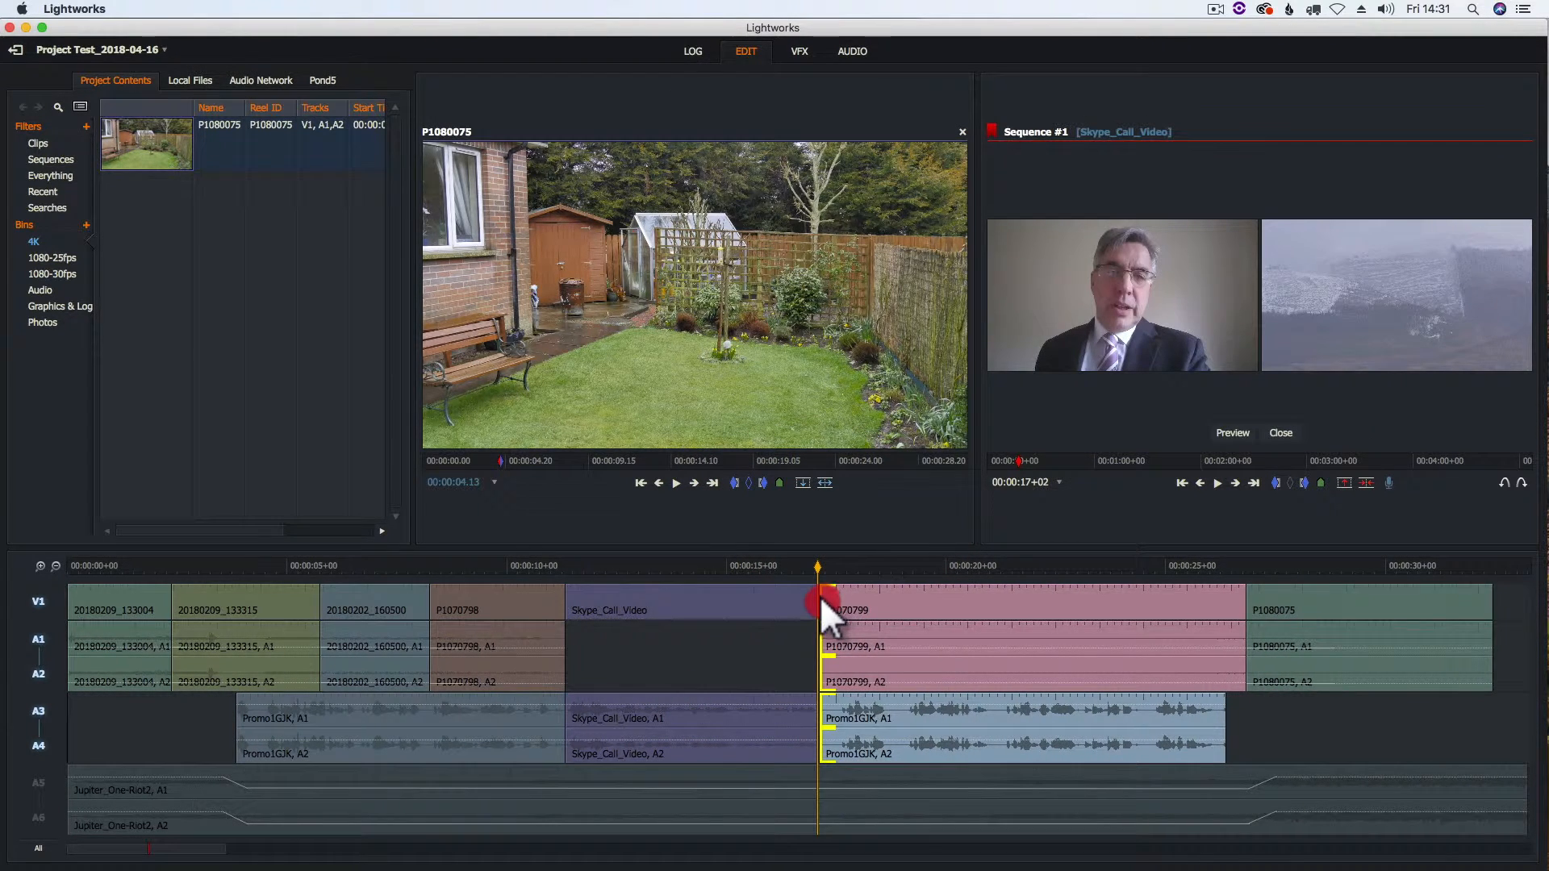
pyautogui.click(821, 597)
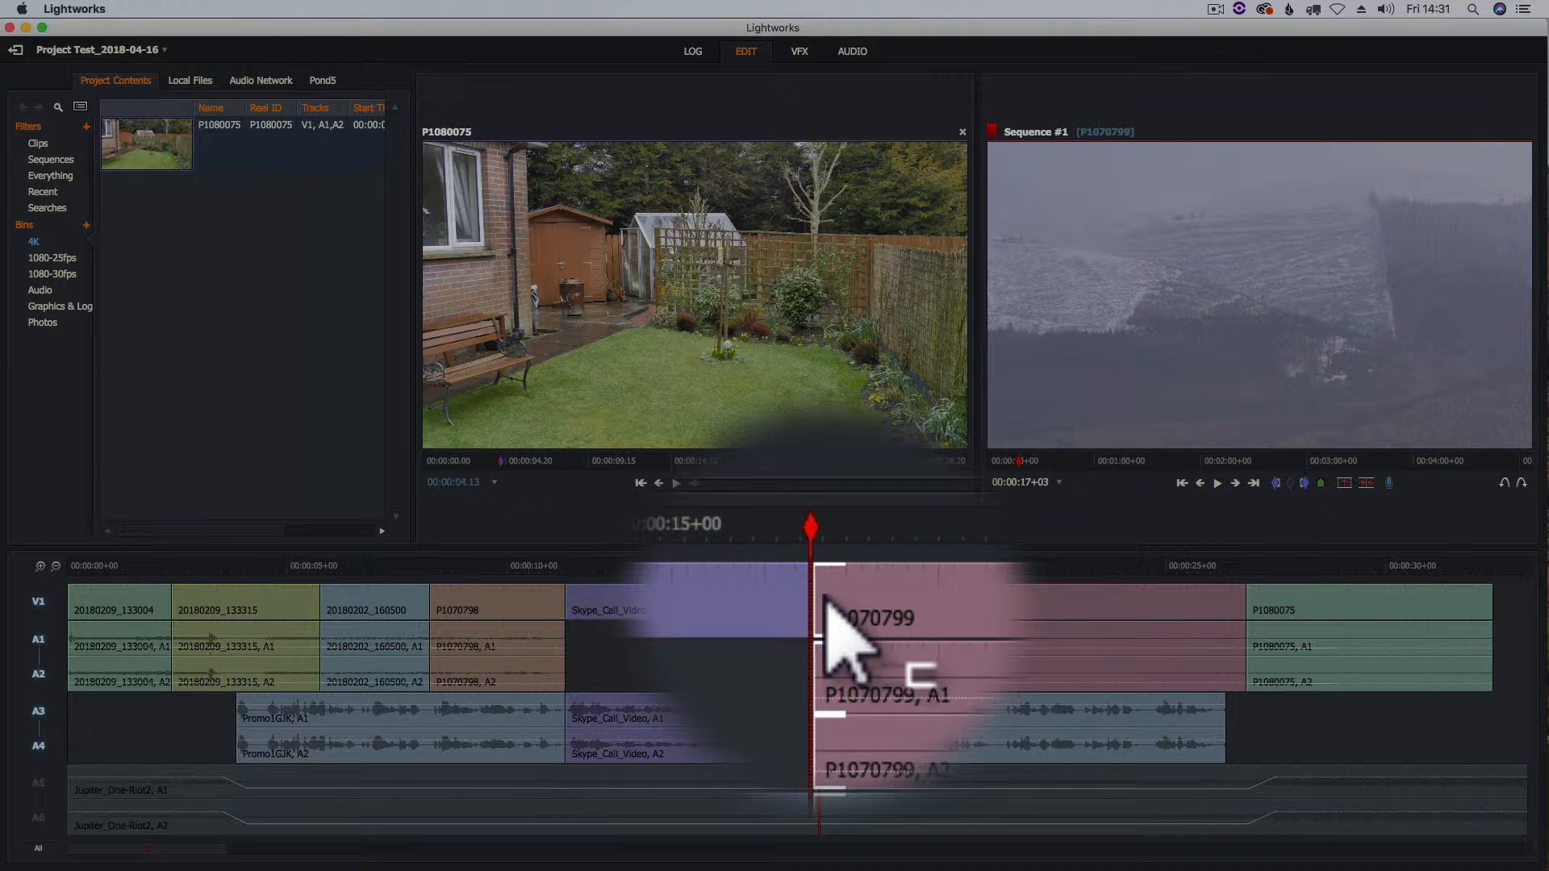
pyautogui.click(825, 602)
pyautogui.moveTo(824, 598); pyautogui.dragTo(812, 602)
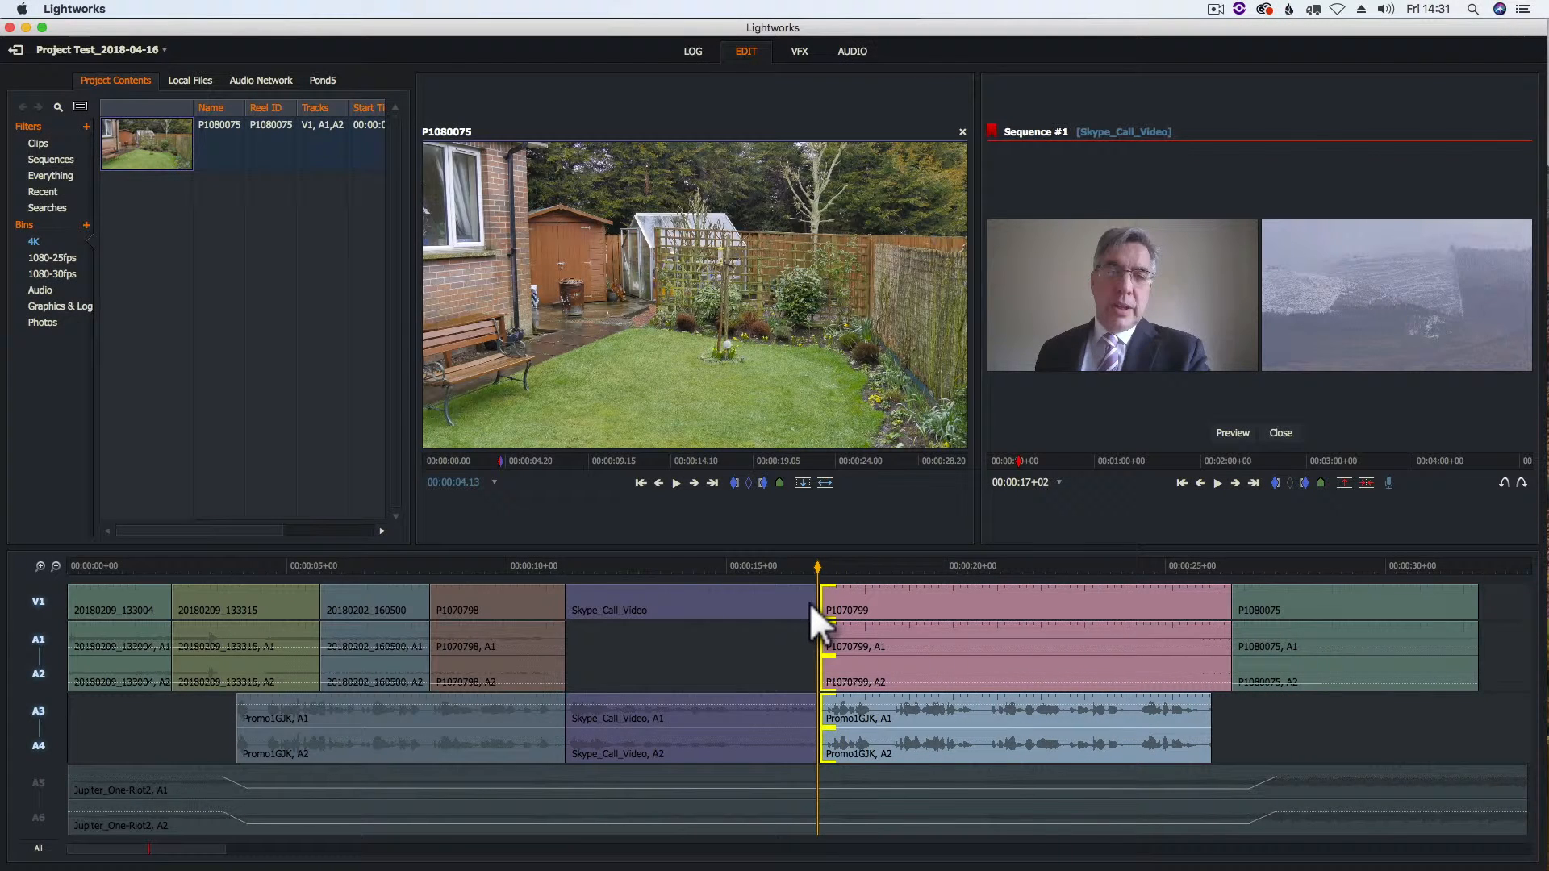
pyautogui.click(806, 602)
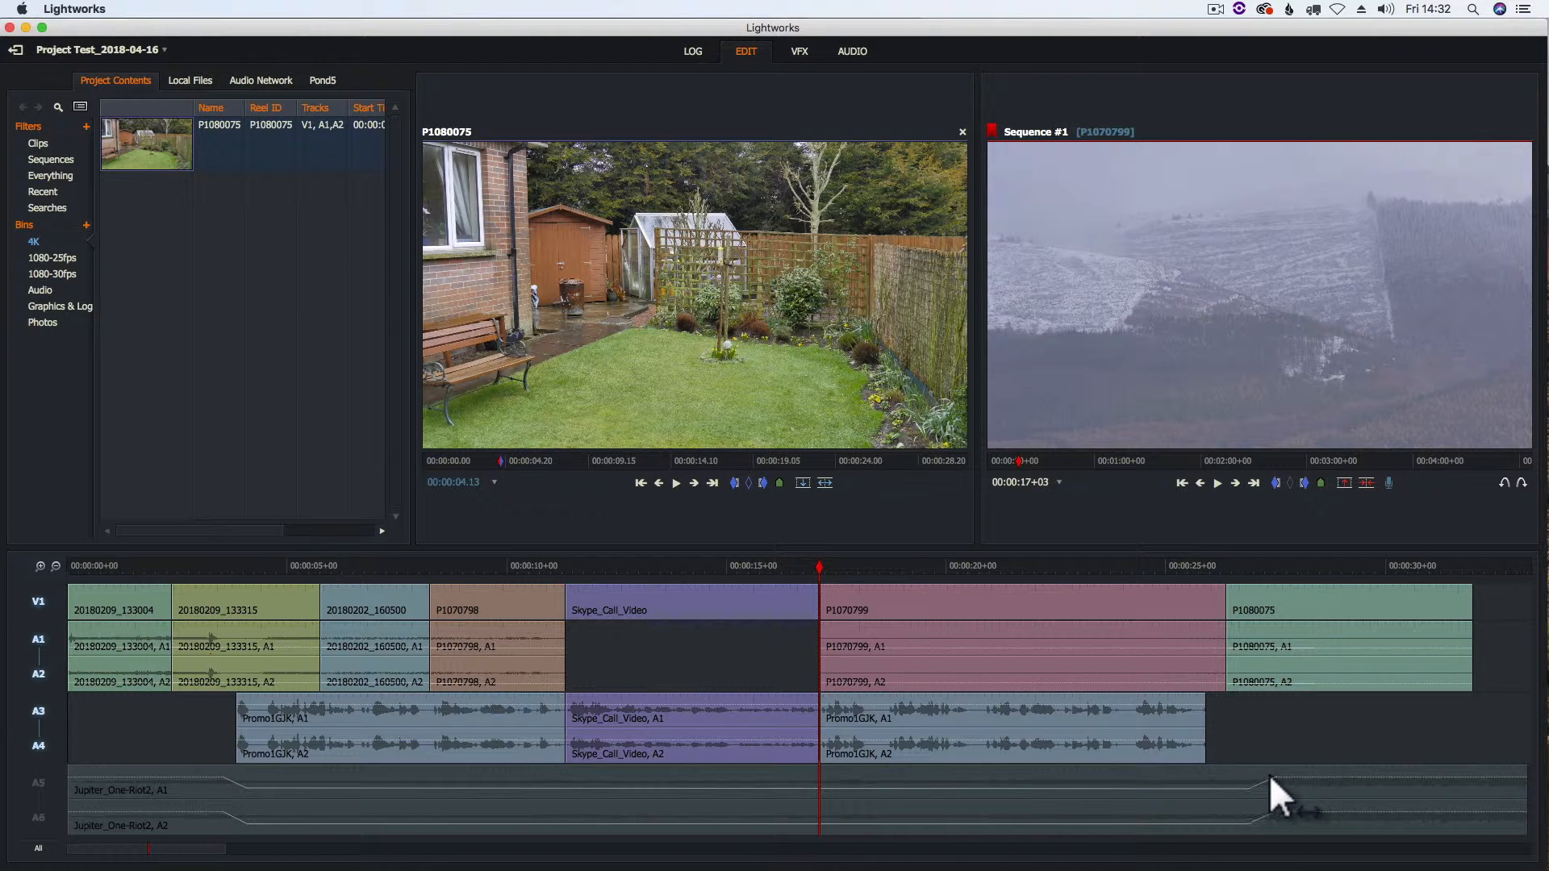
# Isolate tracks A5–A6 in the audio workspace and move the music's closing volume-rise keyframes earlier to meet the narration's end.
pyautogui.click(849, 53)
pyautogui.click(42, 507)
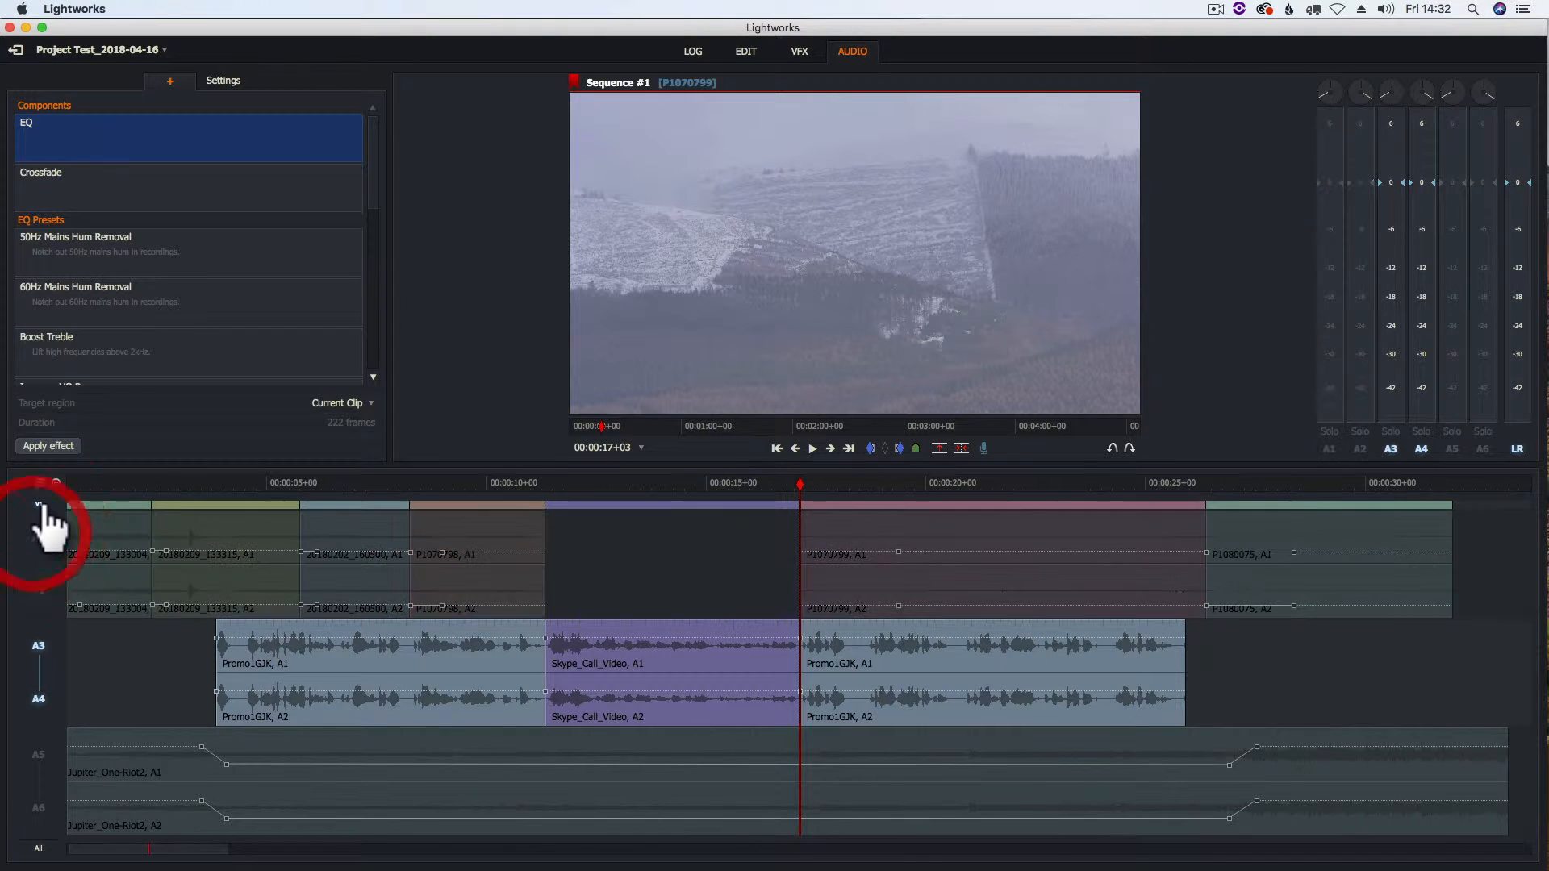
pyautogui.click(40, 658)
pyautogui.click(38, 762)
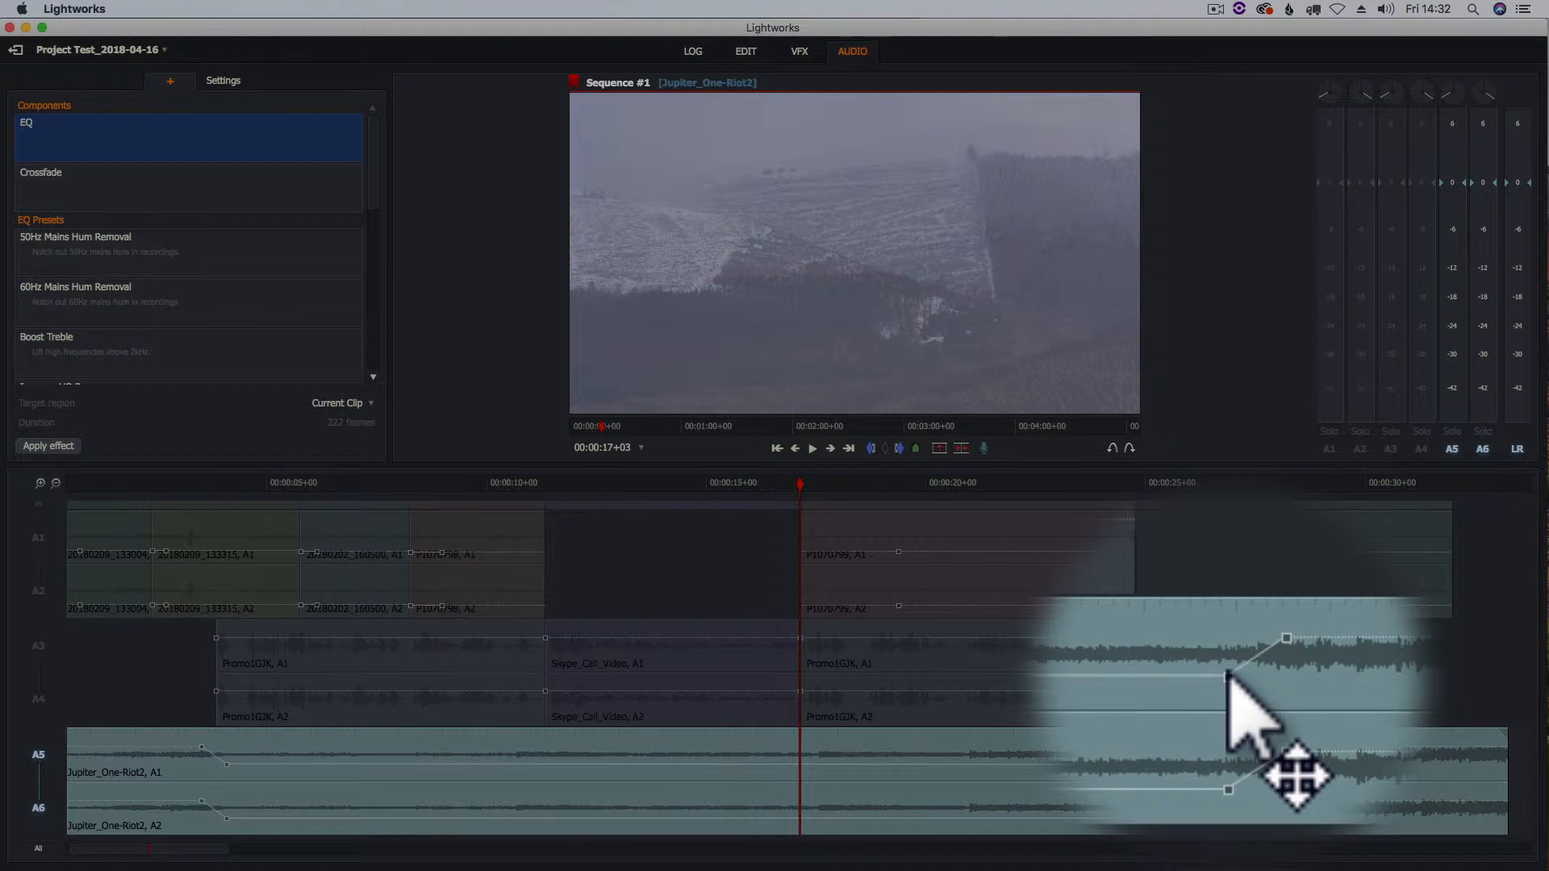
pyautogui.click(1226, 763)
pyautogui.moveTo(1186, 676); pyautogui.dragTo(1178, 638)
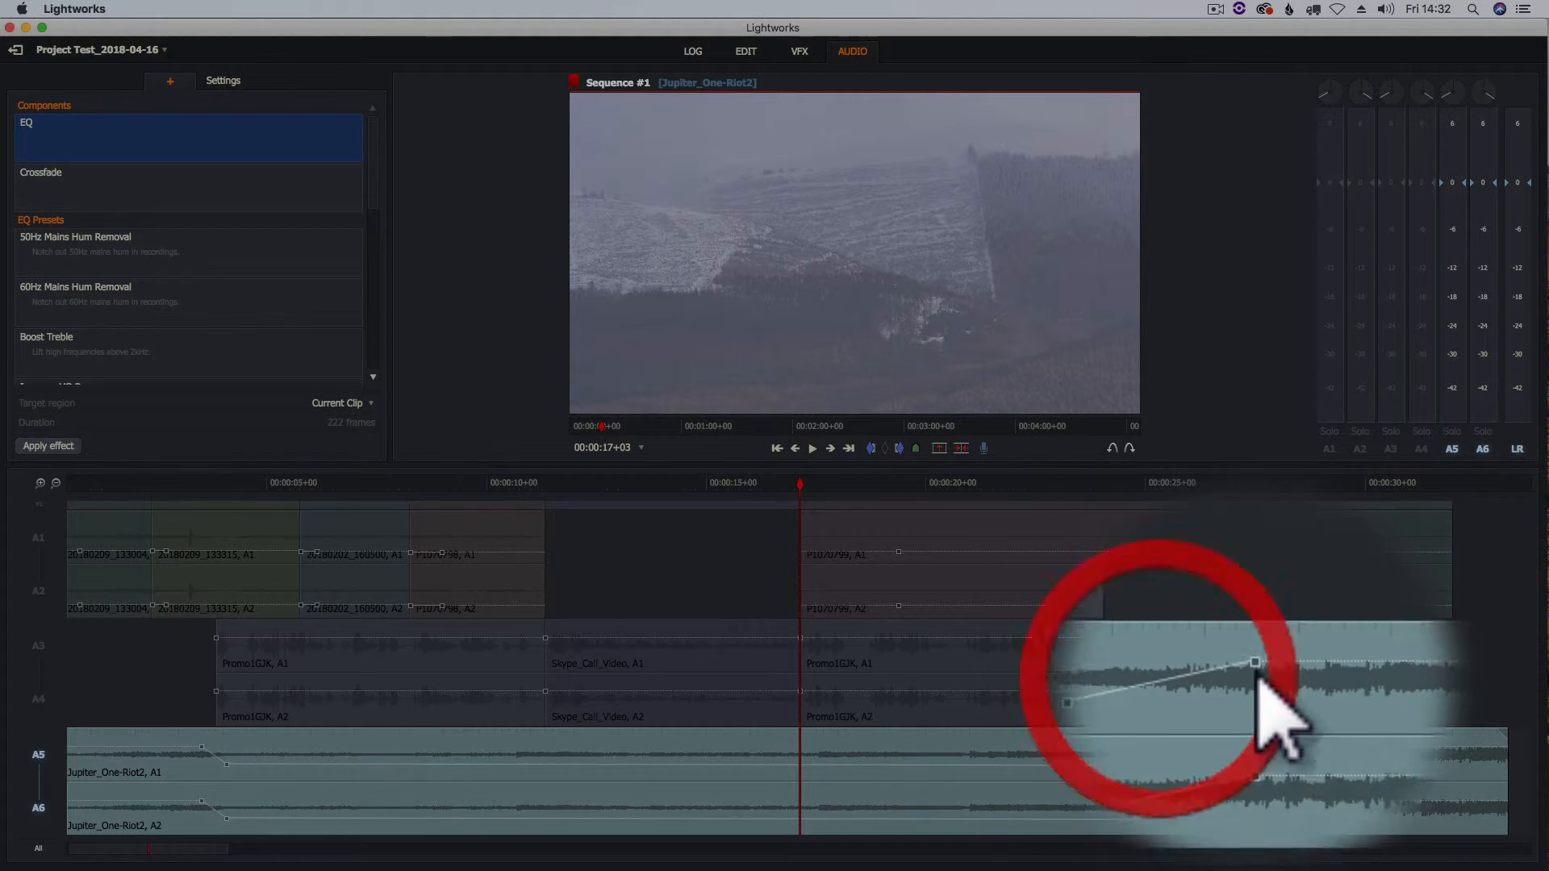
pyautogui.moveTo(1252, 677); pyautogui.dragTo(1203, 748)
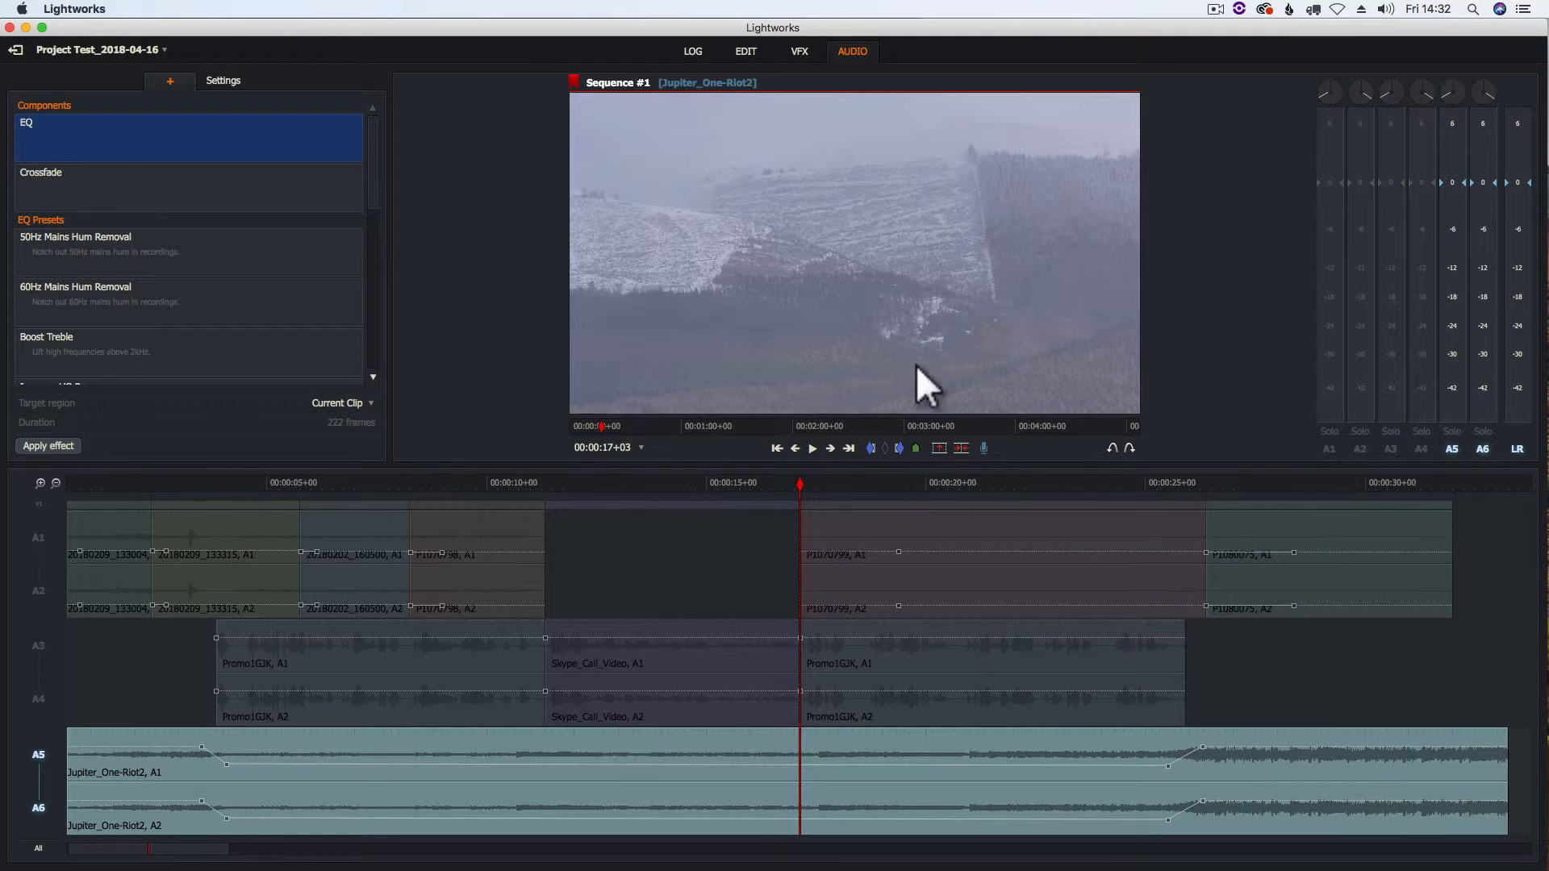
# Return to the edit workspace and reactivate tracks V1 and A1–A4.
pyautogui.click(742, 55)
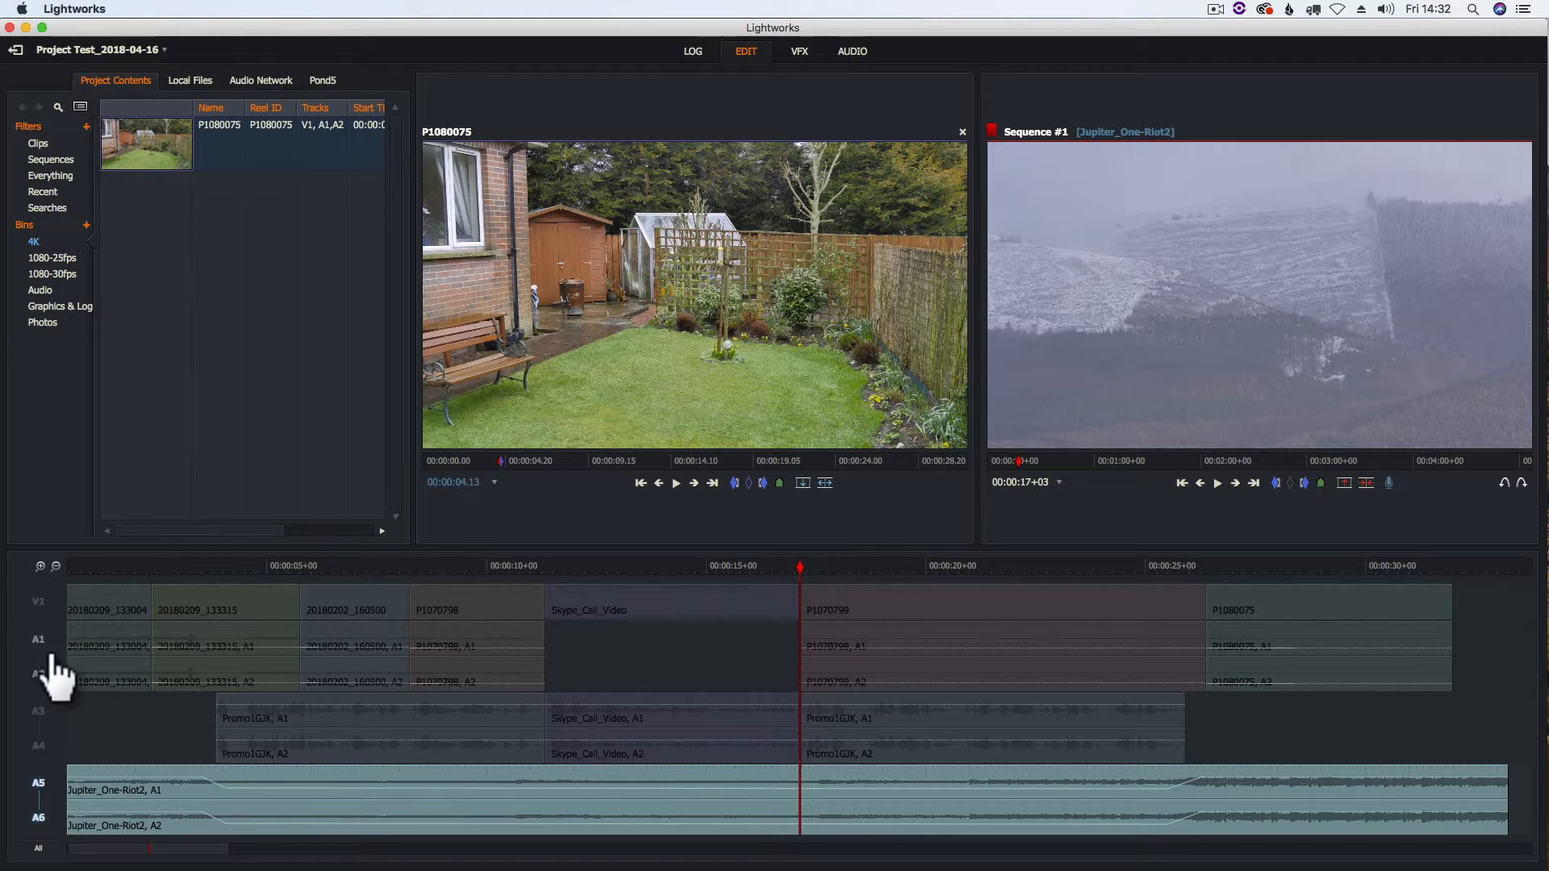
pyautogui.click(41, 595)
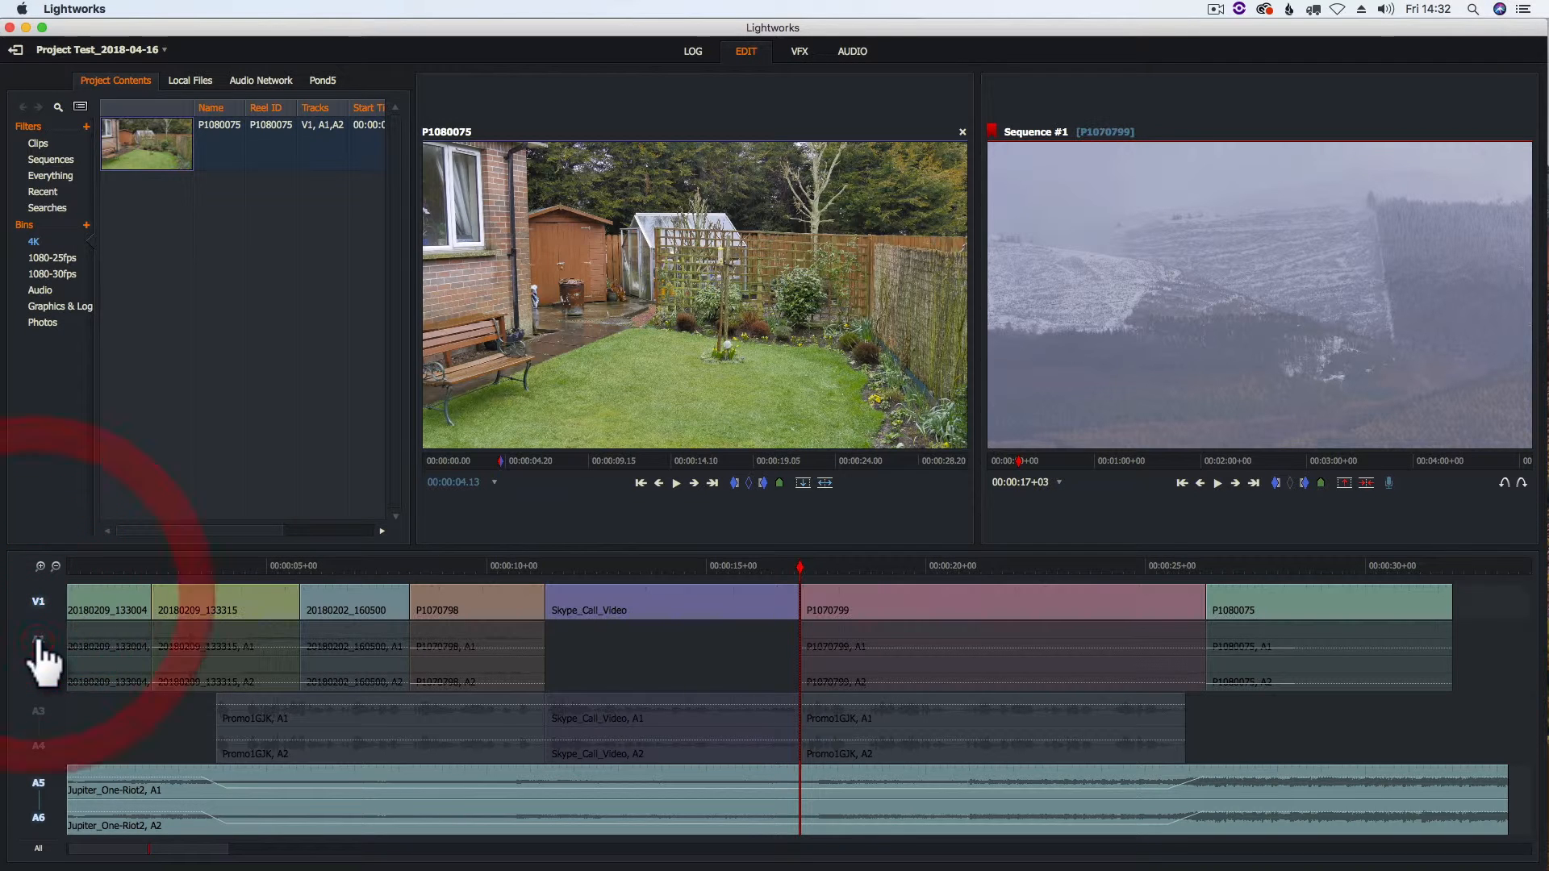
pyautogui.click(38, 658)
pyautogui.click(40, 726)
# Play the sequence from 00:00:10+04 into P1080075 to check the trimmed cuts and music rise.
pyautogui.moveTo(797, 567); pyautogui.dragTo(494, 581)
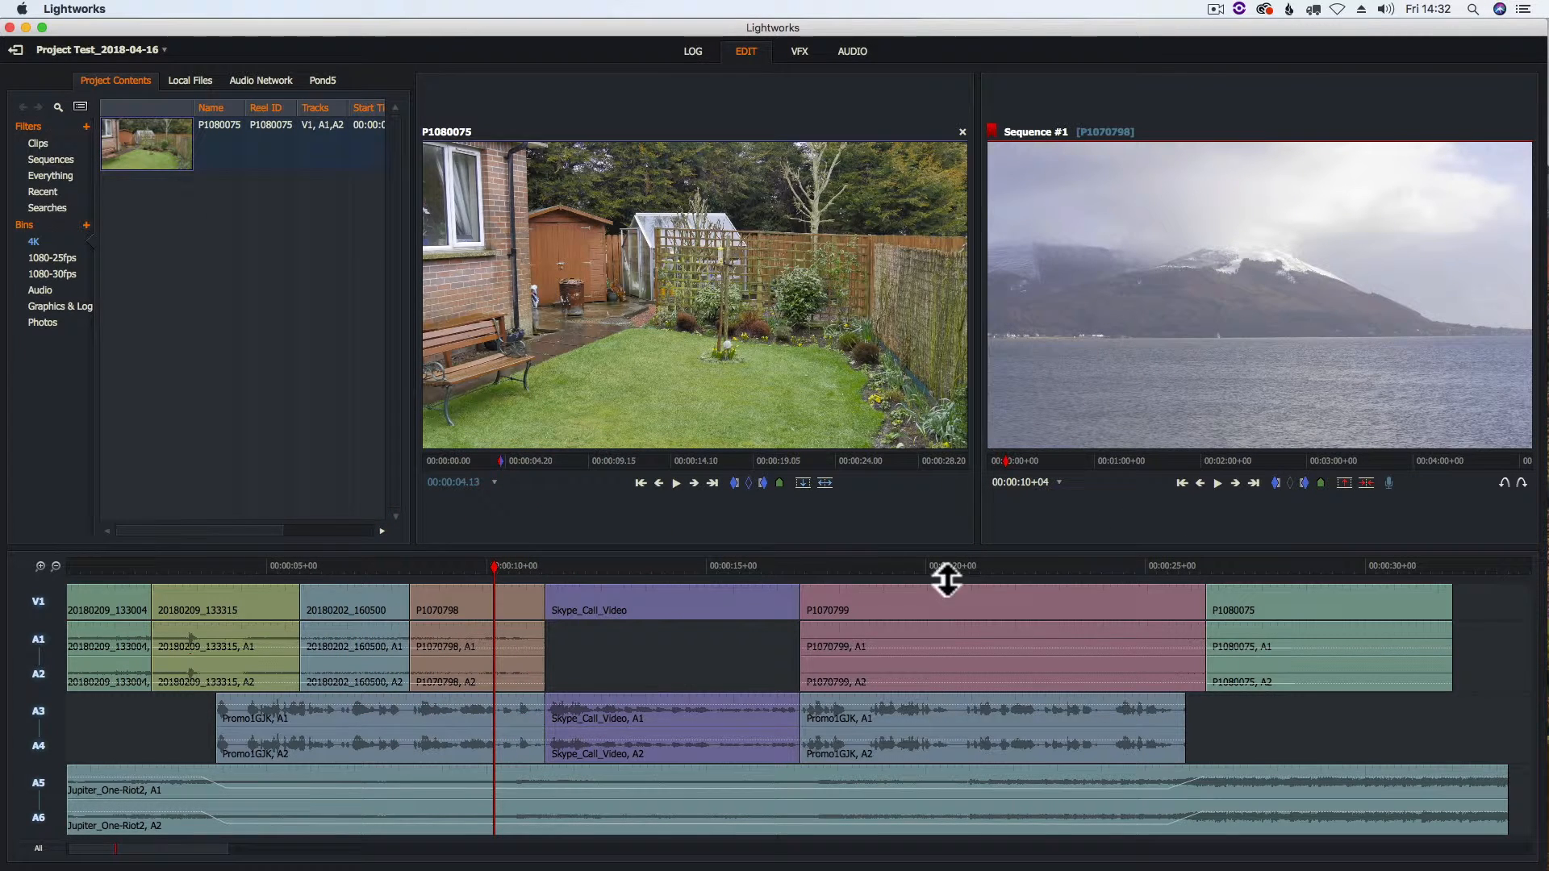
pyautogui.click(533, 716)
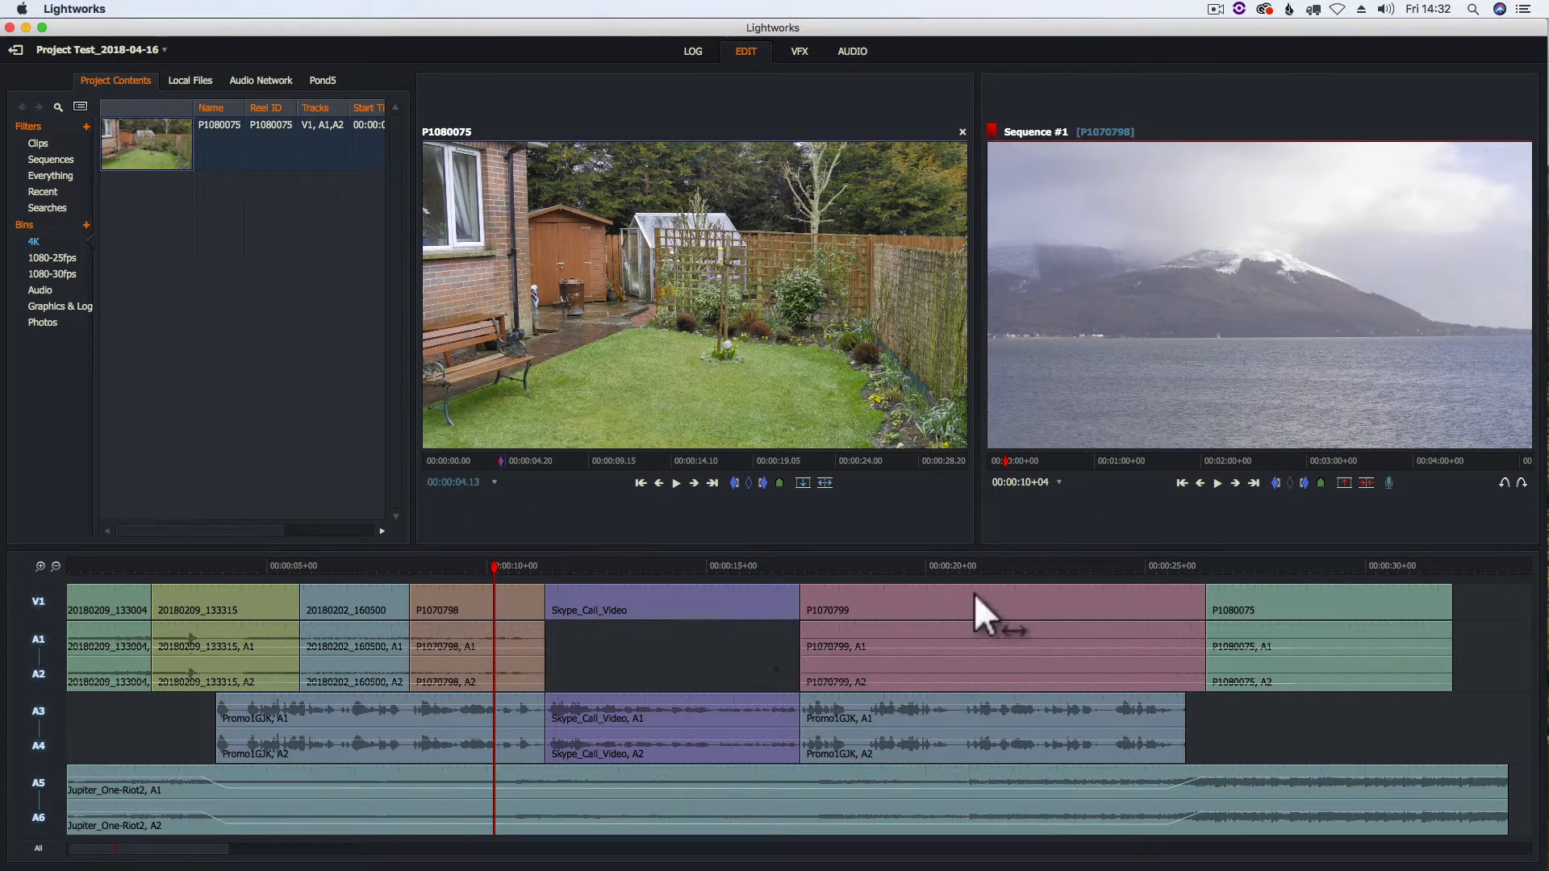
pyautogui.click(1217, 482)
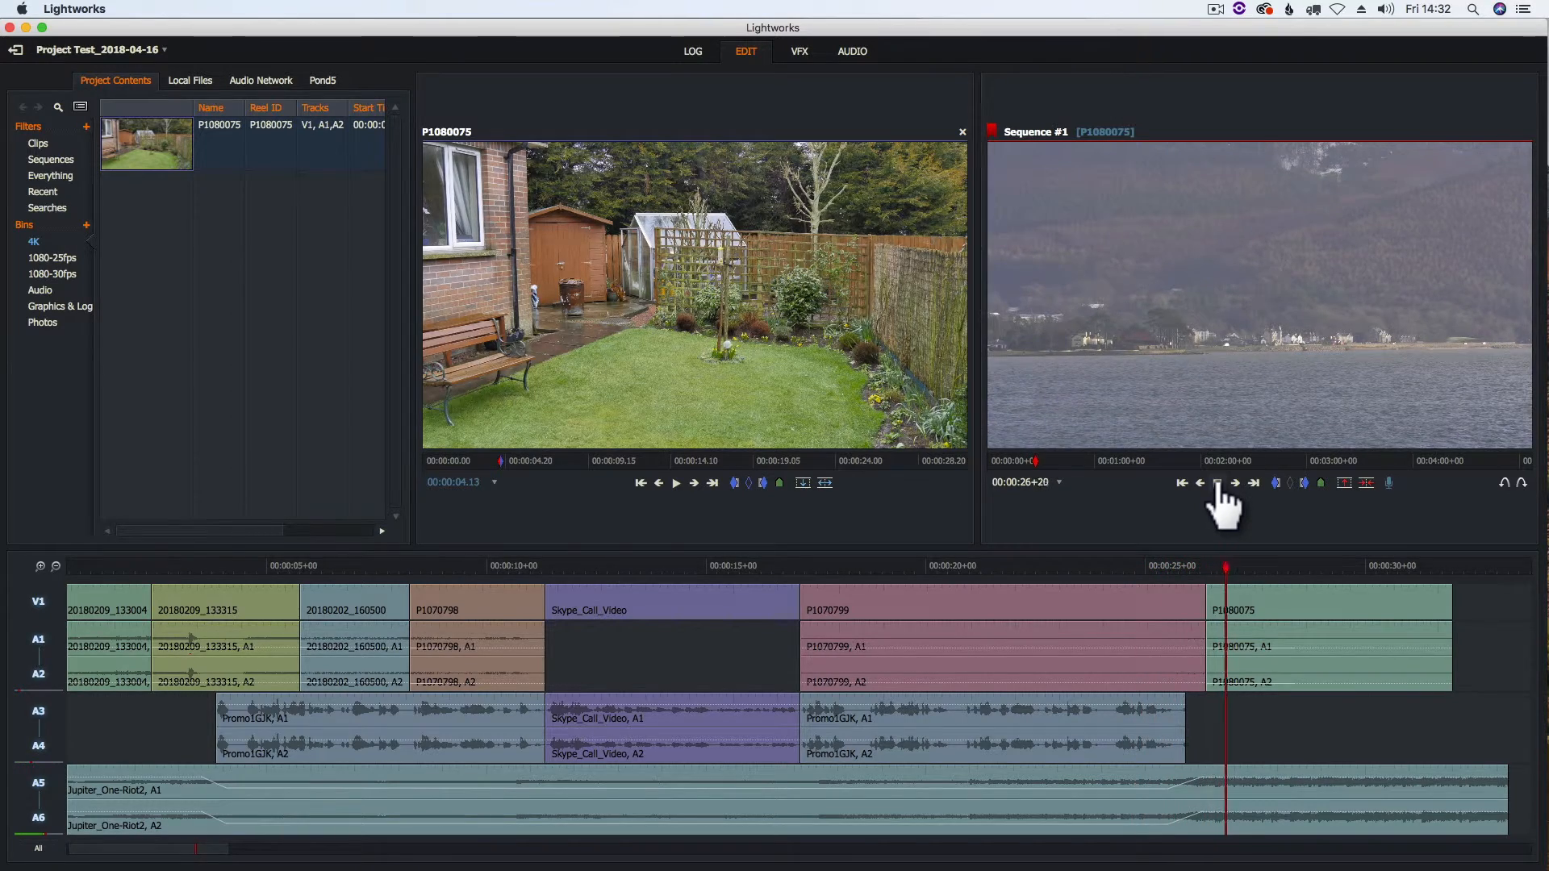
pyautogui.click(1217, 482)
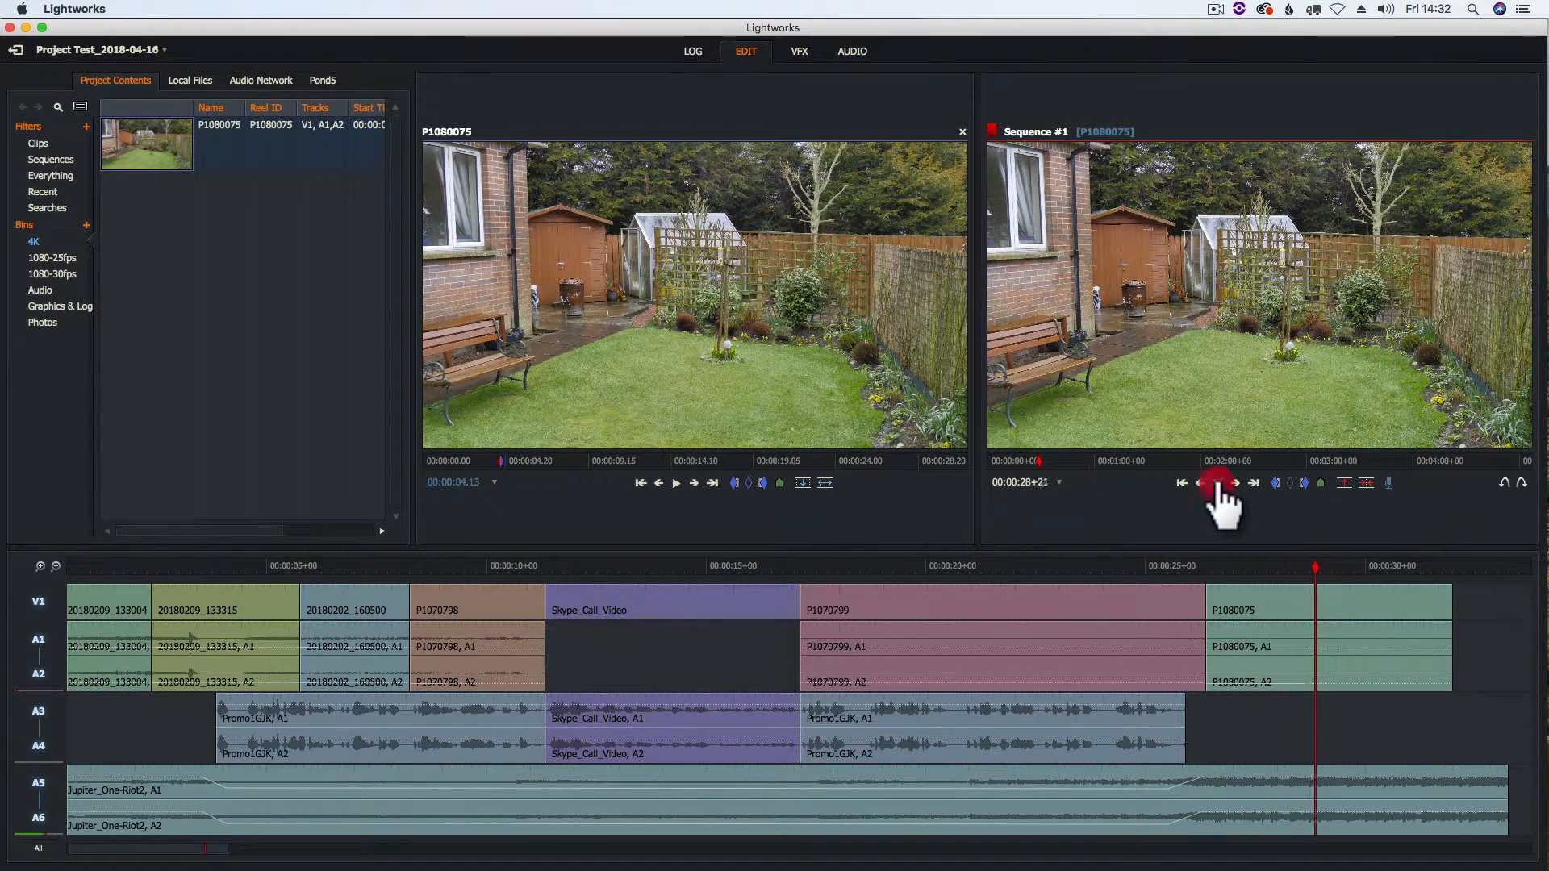
# Trim the end of the Jupiter_One-Riot2 music on A5–A6 to line up with the end of P1080075.
pyautogui.moveTo(1502, 777); pyautogui.dragTo(1440, 597)
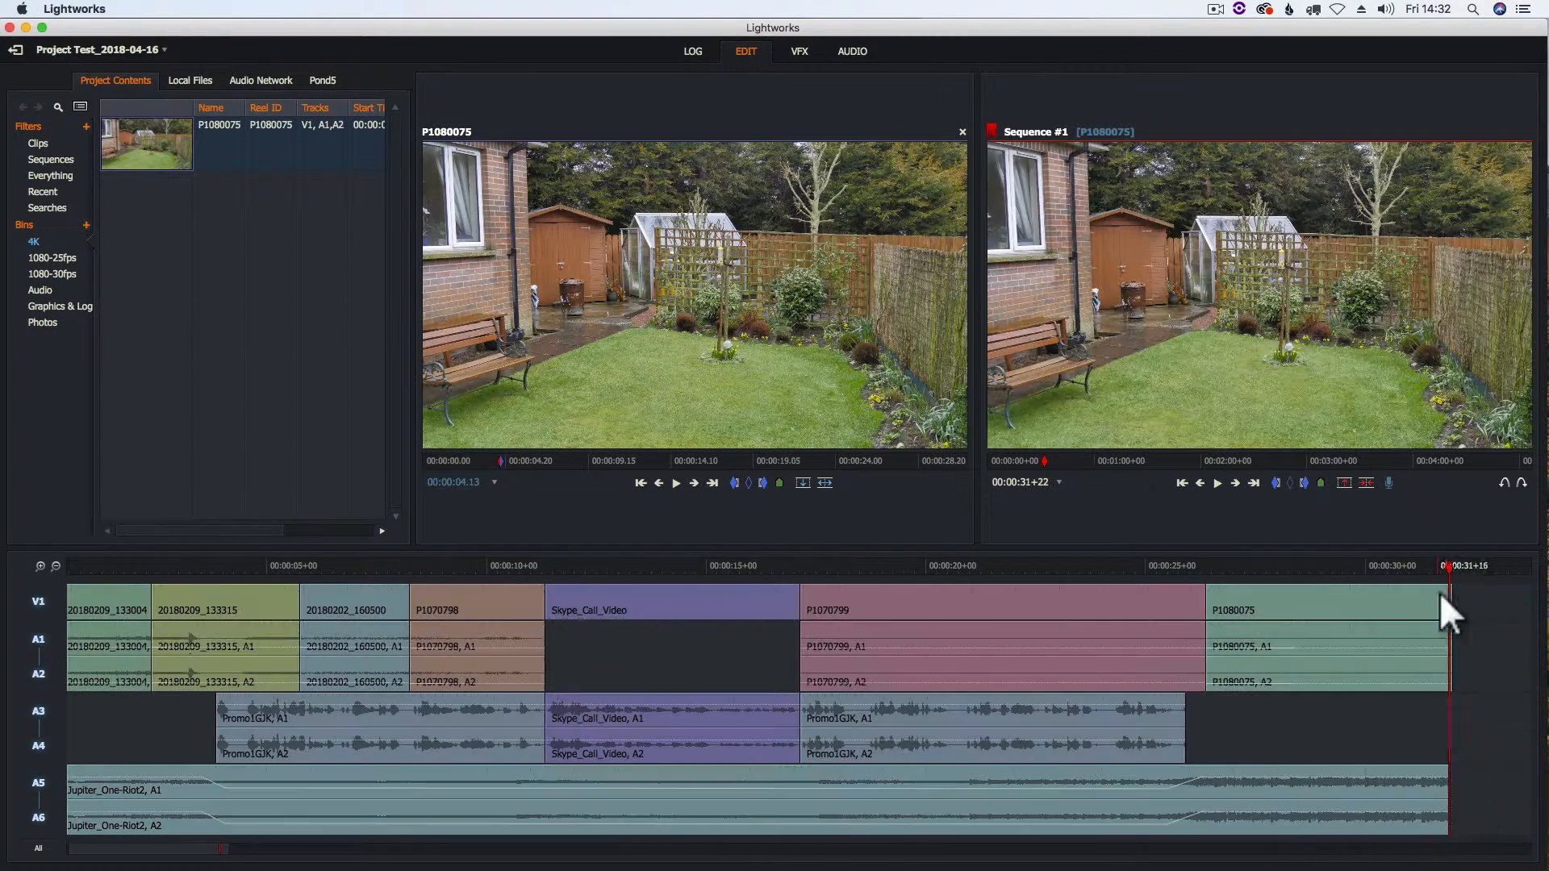
# Add a short fade-out at the end of Jupiter_One-Riot2 on A5–A6 in the audio workspace, undoing the first attempt.
pyautogui.click(847, 51)
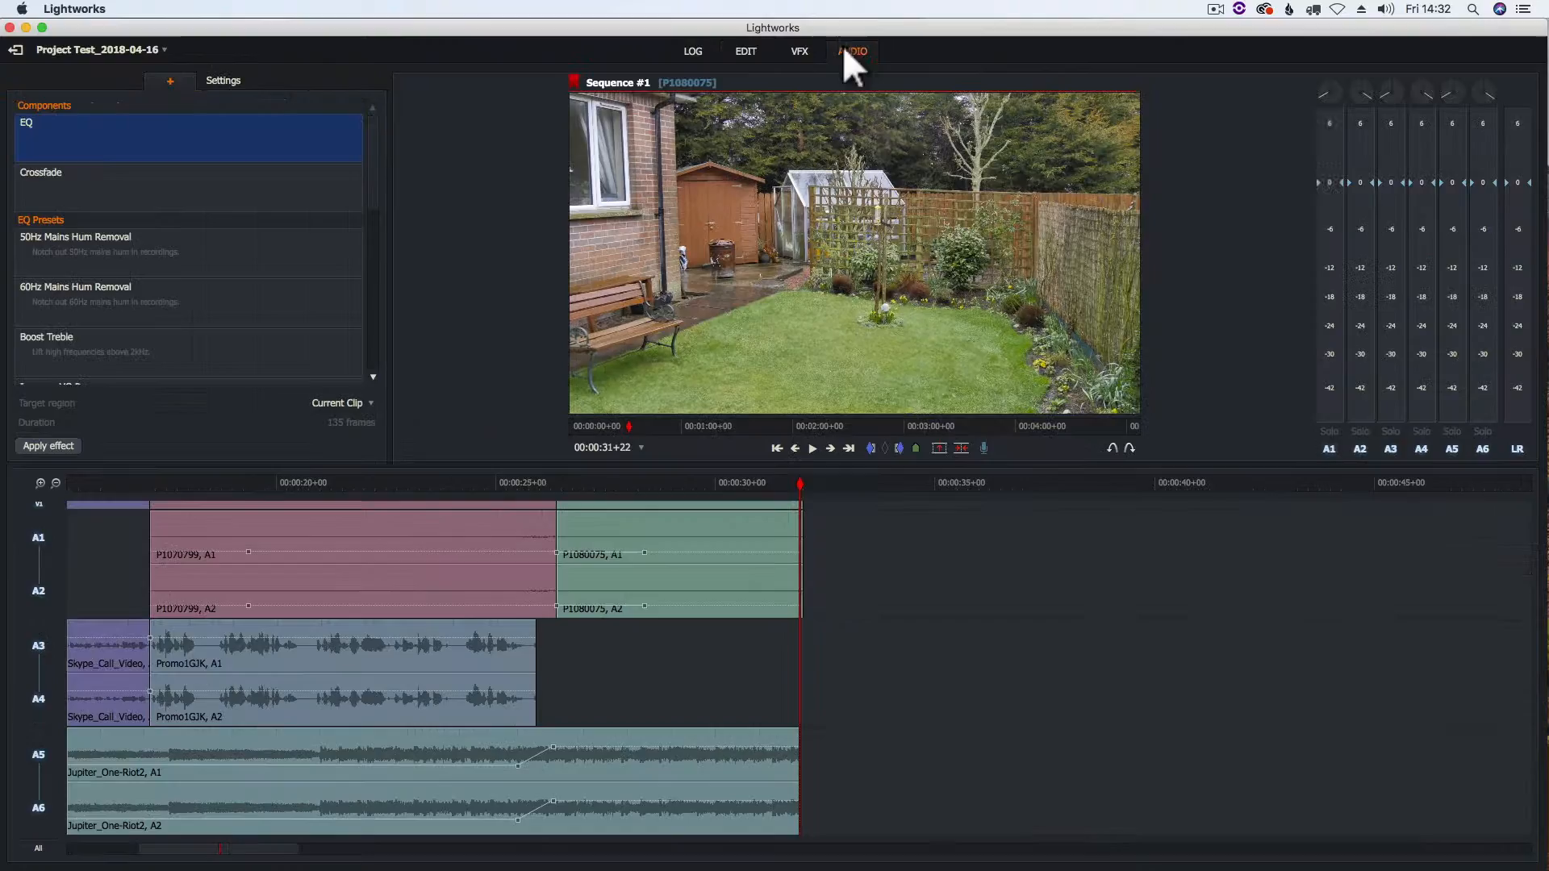
pyautogui.moveTo(759, 743); pyautogui.dragTo(803, 734)
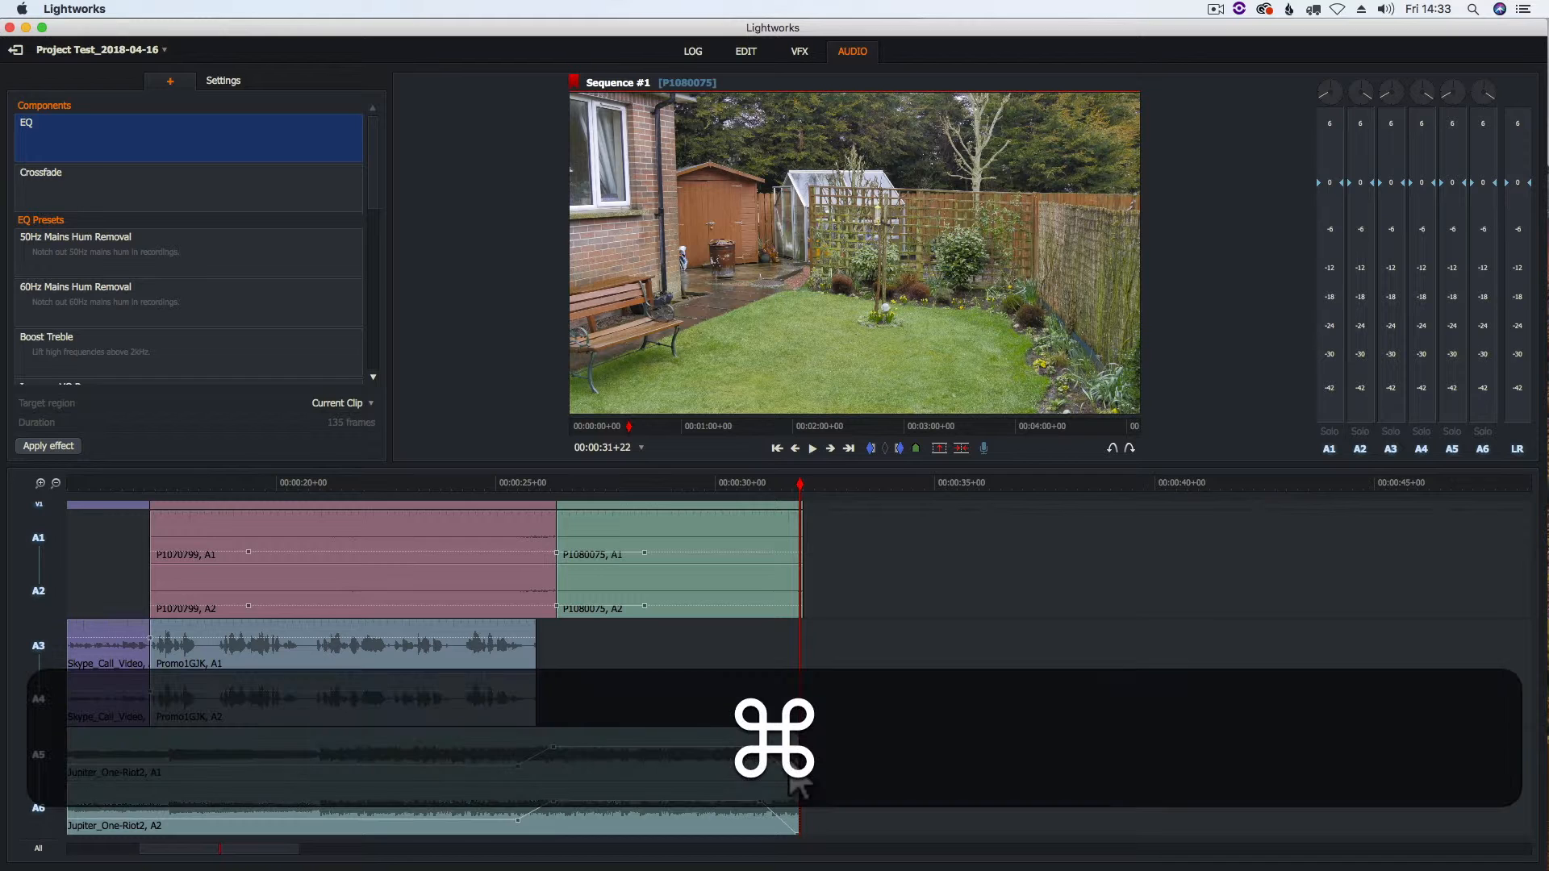
pyautogui.hotkey('ctrl', 'z')
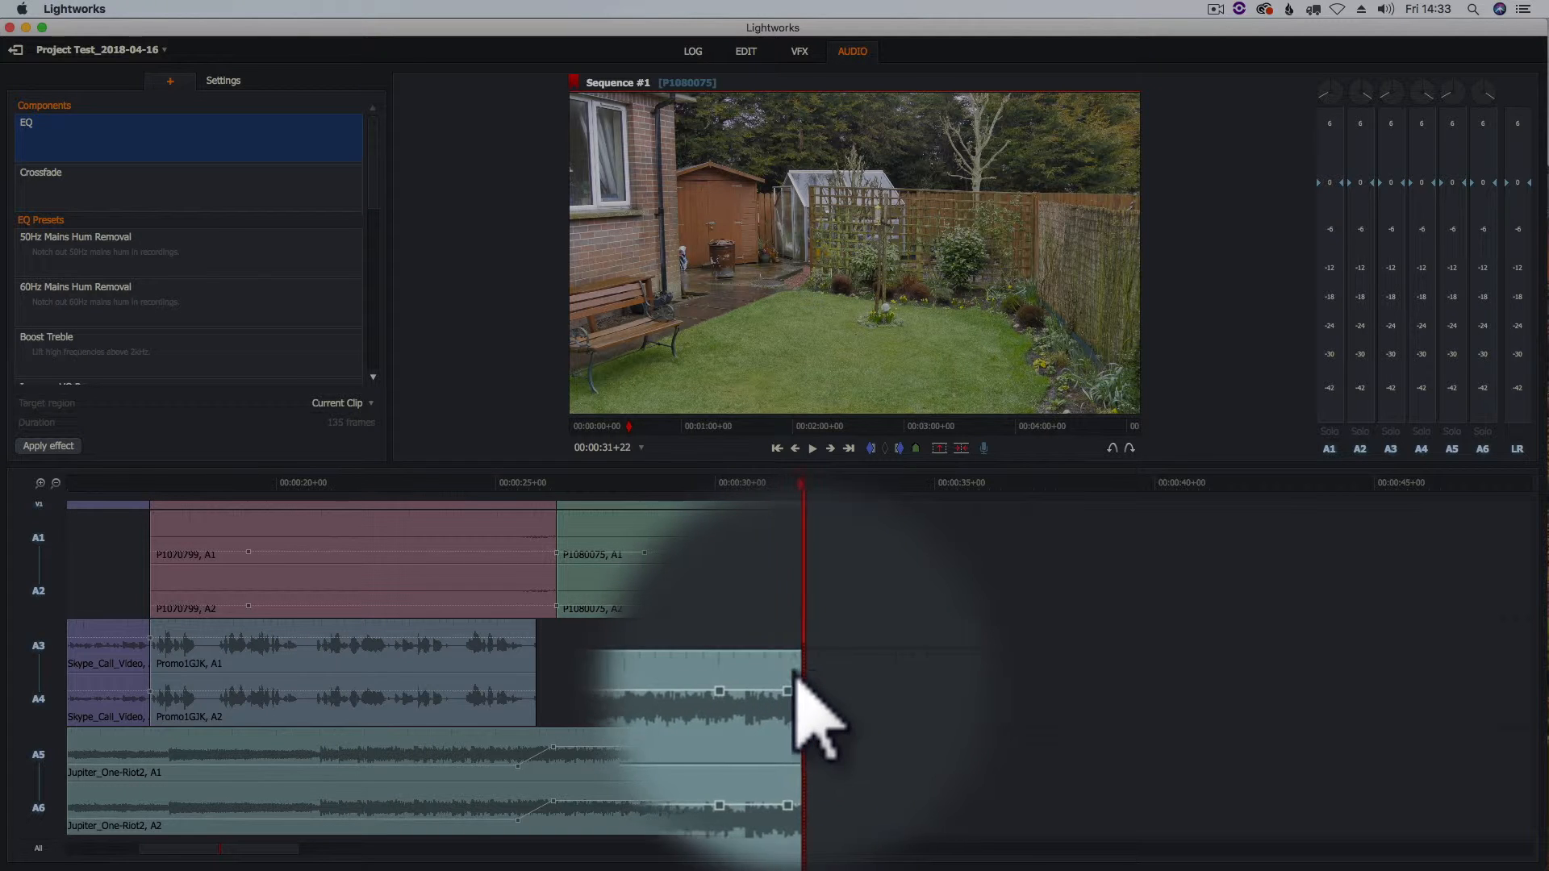
pyautogui.moveTo(798, 676); pyautogui.dragTo(754, 677)
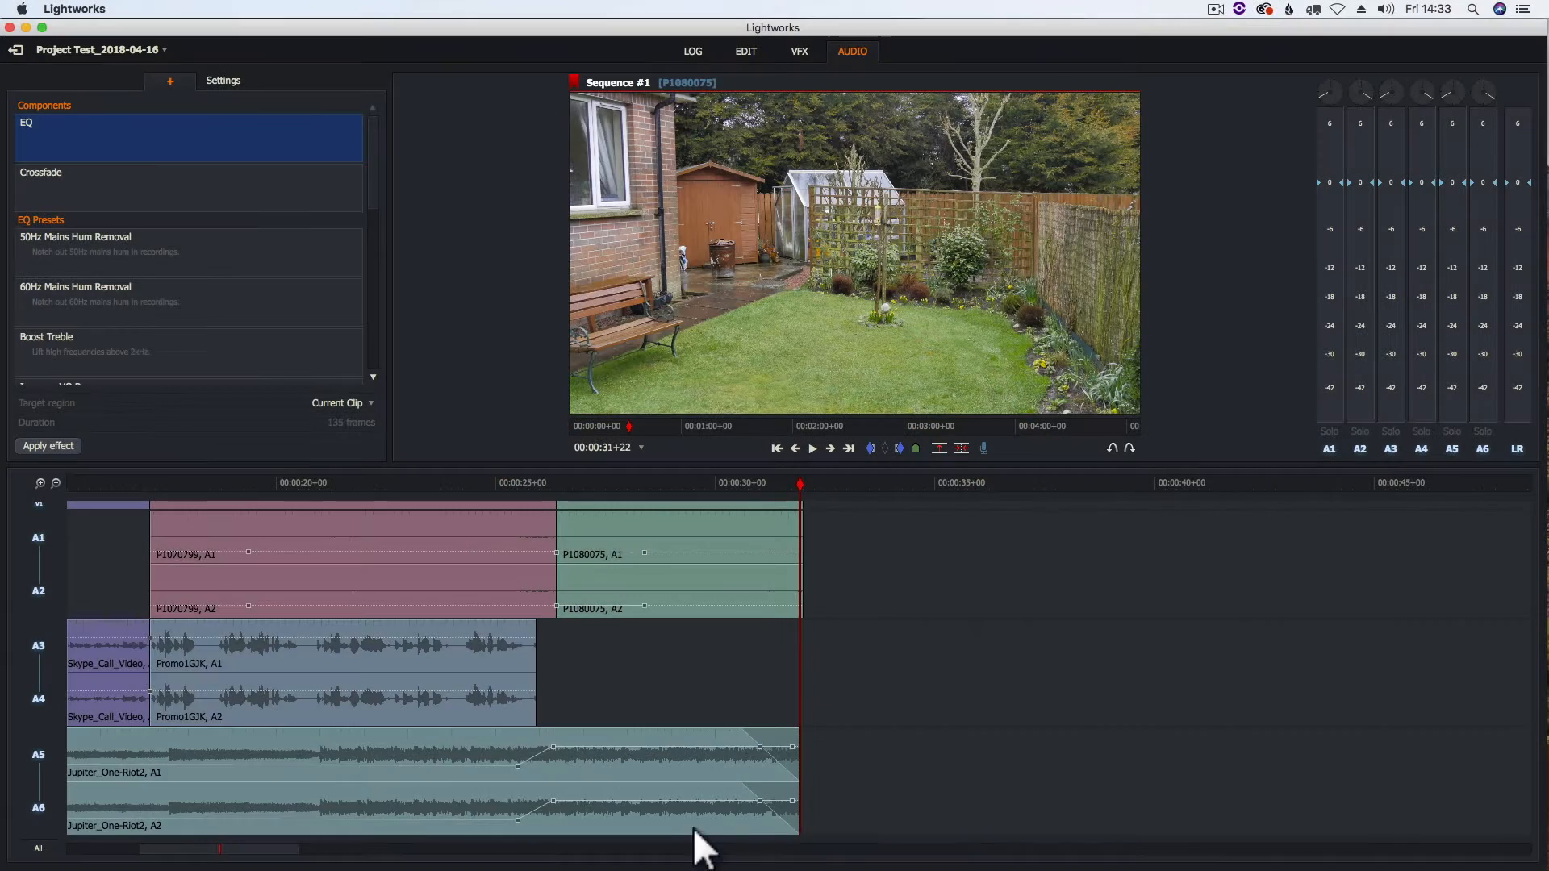
# Play the sequence through the end of P1080075 to check the fade-out of the Jupiter_One-Riot2 music.
pyautogui.click(675, 482)
pyautogui.click(812, 449)
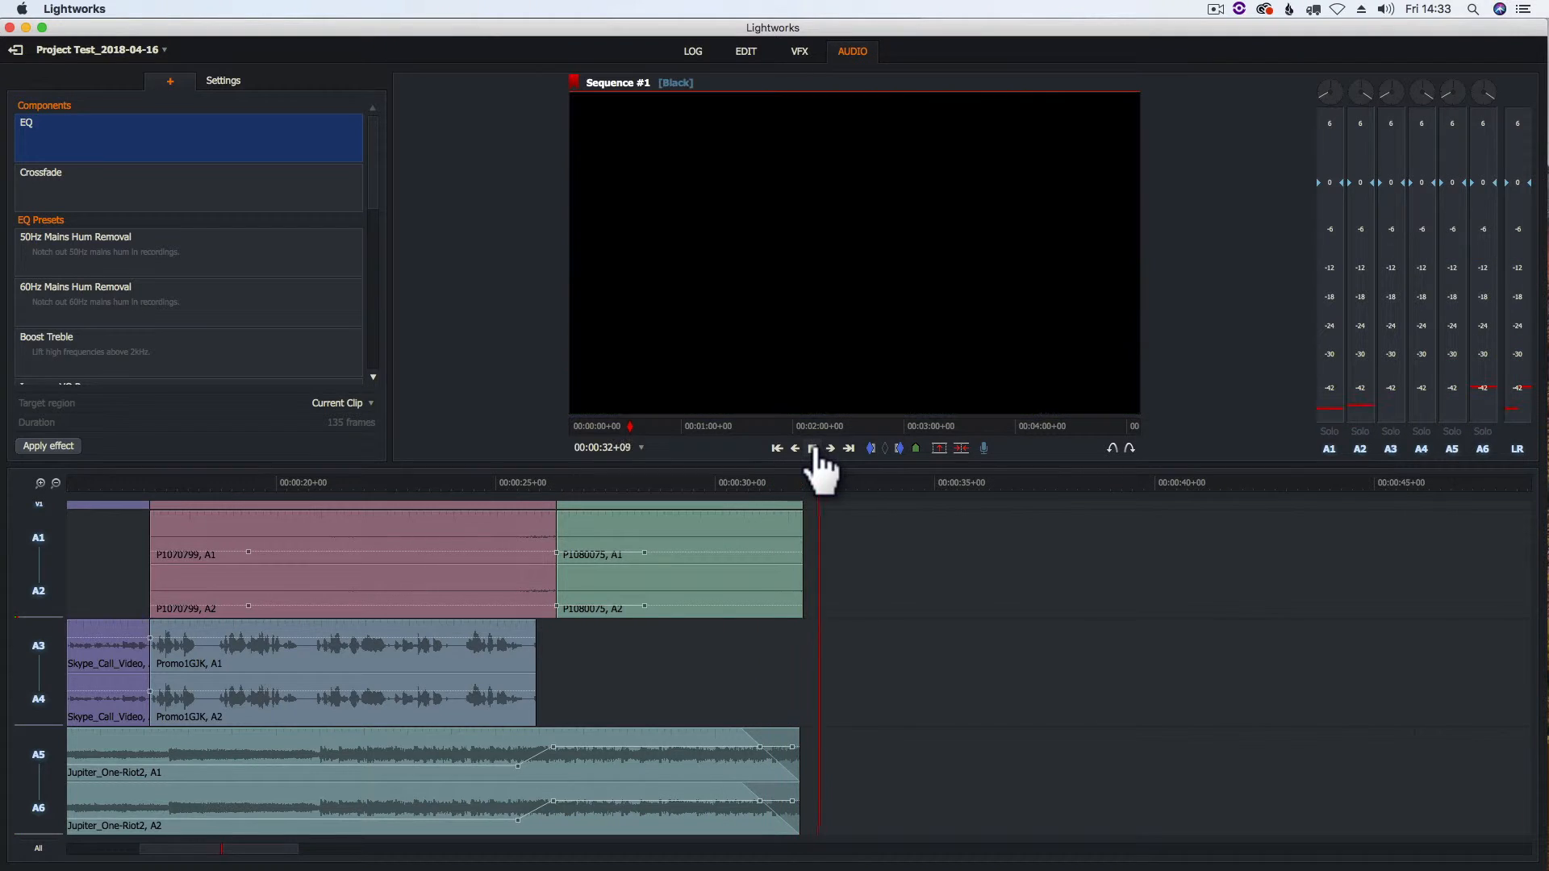
pyautogui.click(813, 448)
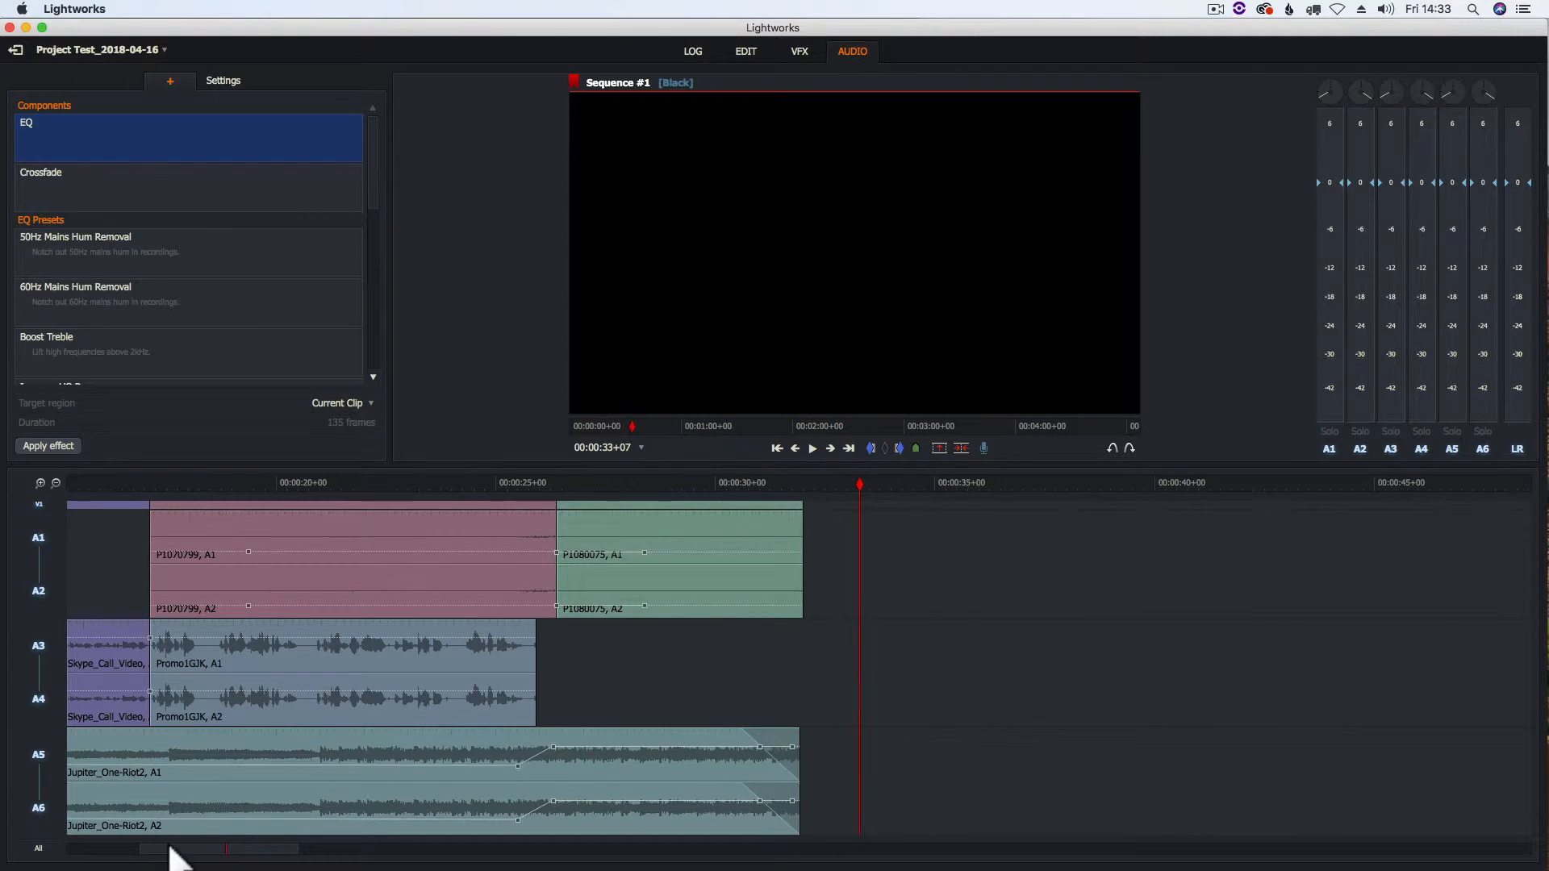
# Return to the edit workspace and place the playhead at 00:00:10+16 in P1070798.
pyautogui.click(74, 848)
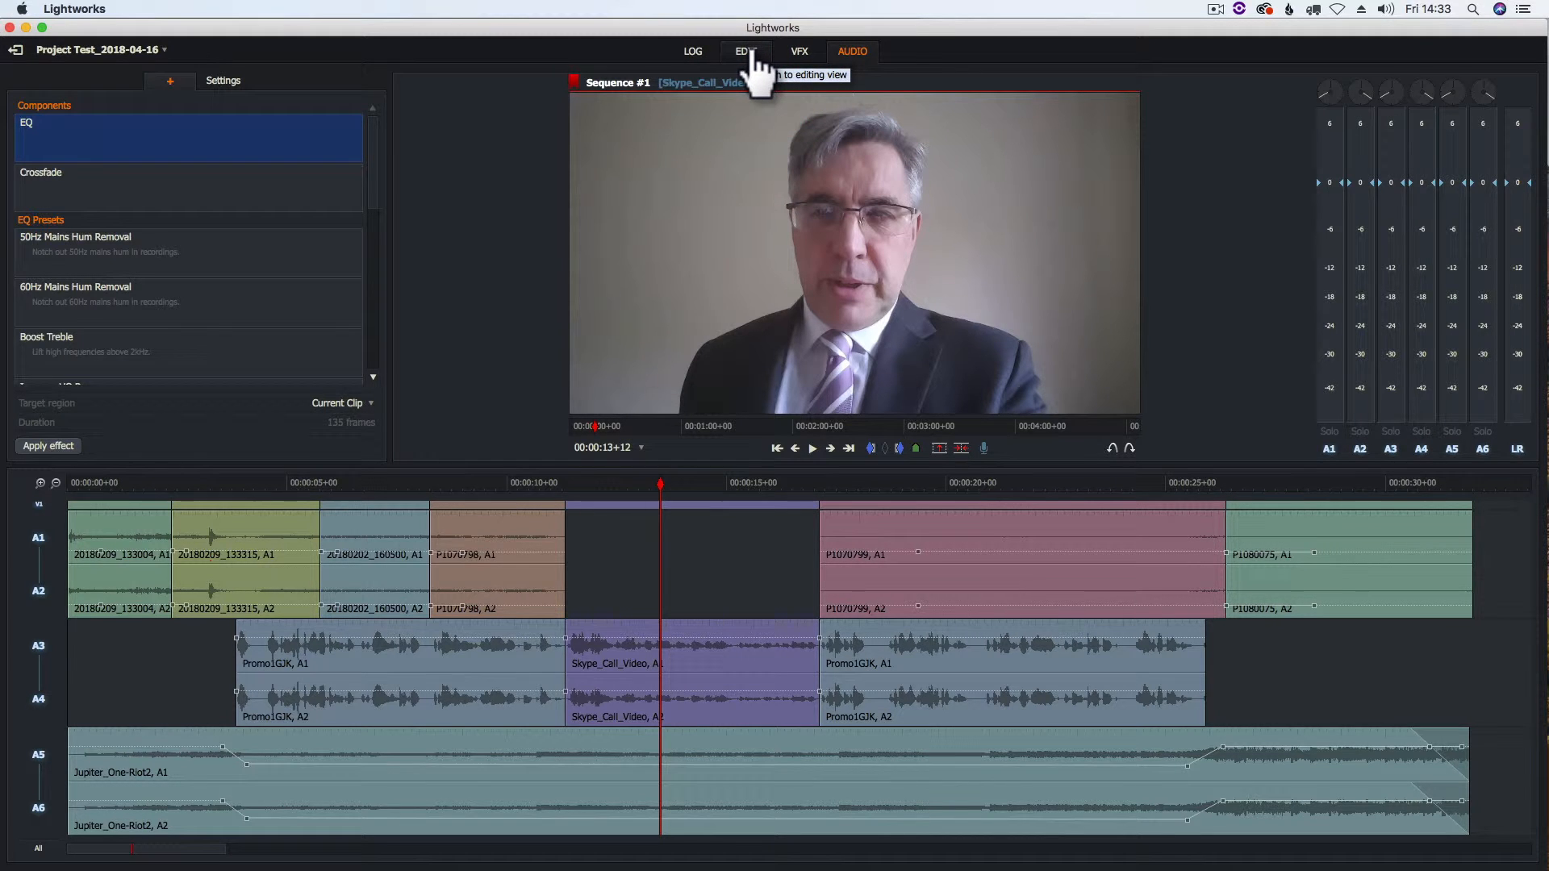
pyautogui.click(747, 50)
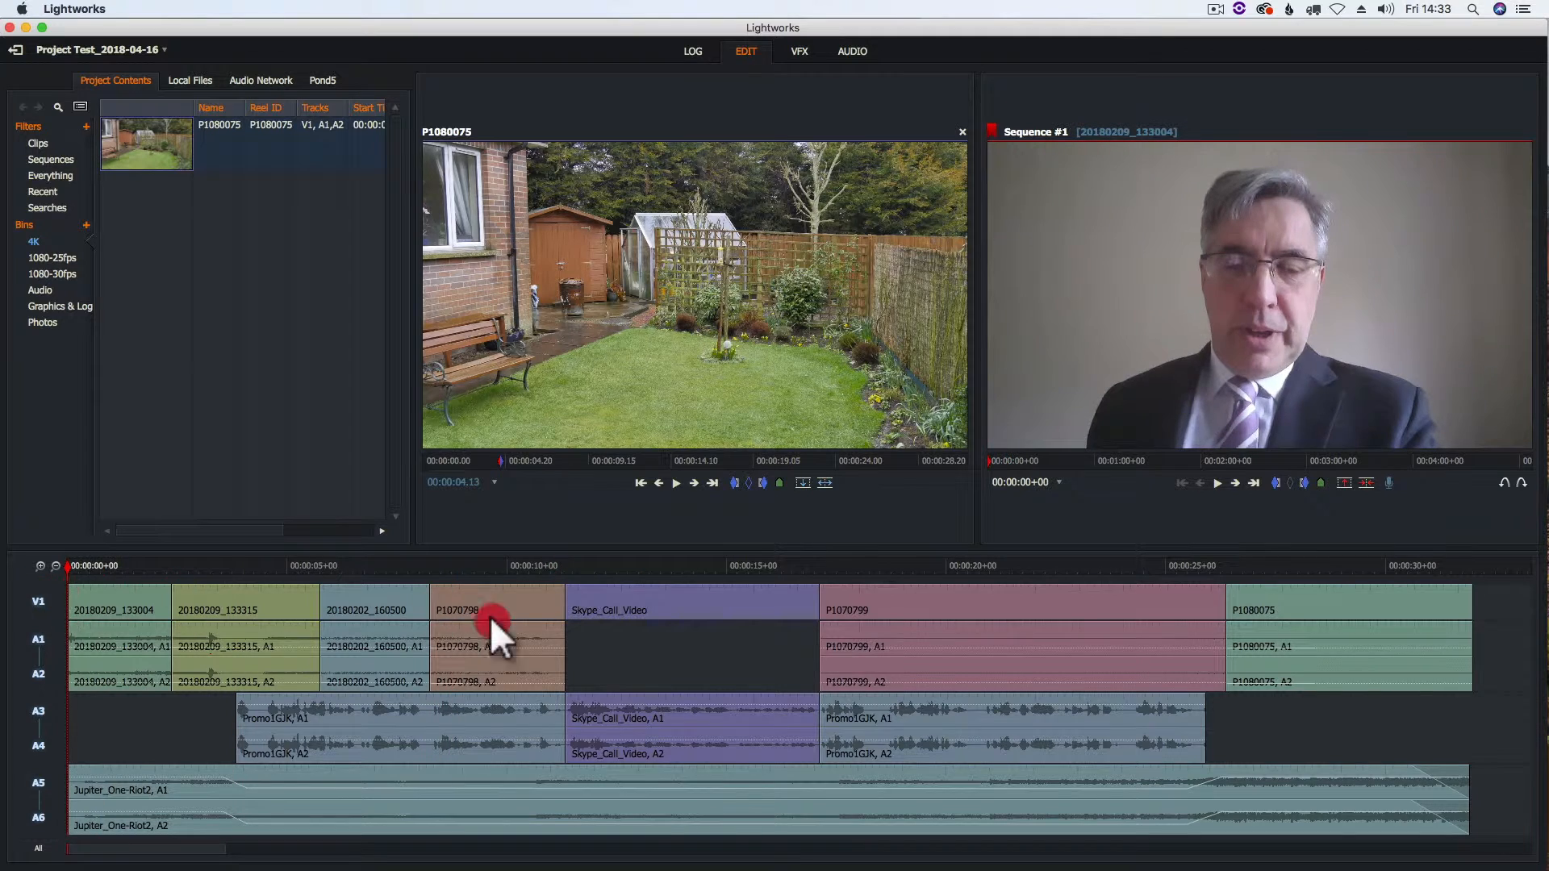
pyautogui.click(535, 619)
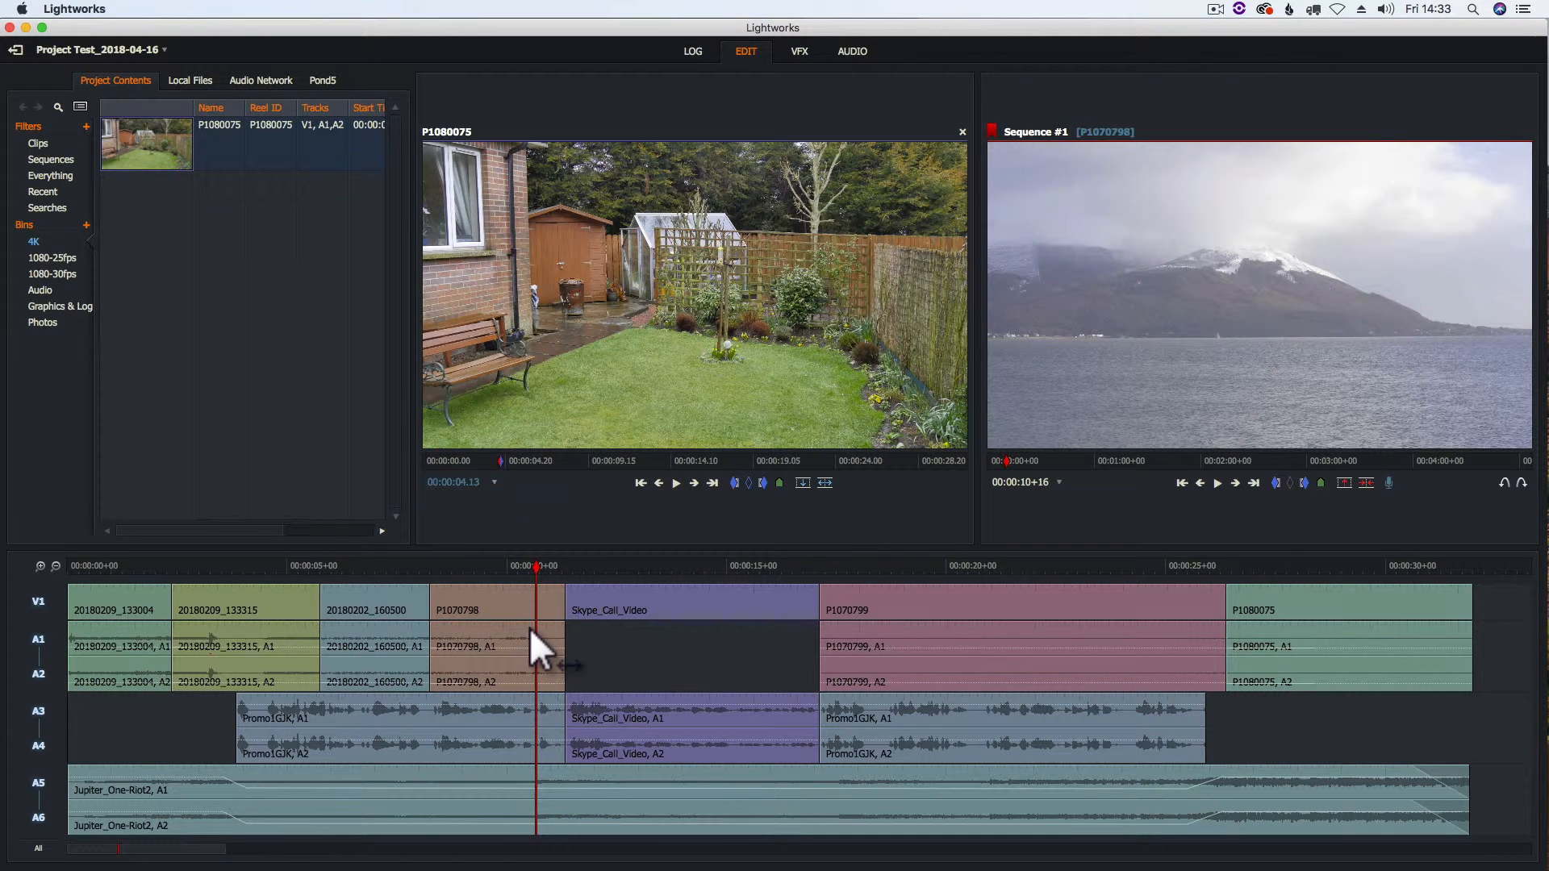
# Zoom the timeline in to single-frame level around the playhead in P1070798.
pyautogui.press('=')
pyautogui.press('=')
pyautogui.press('=')
pyautogui.press('=')
pyautogui.press('=')
pyautogui.press('=')
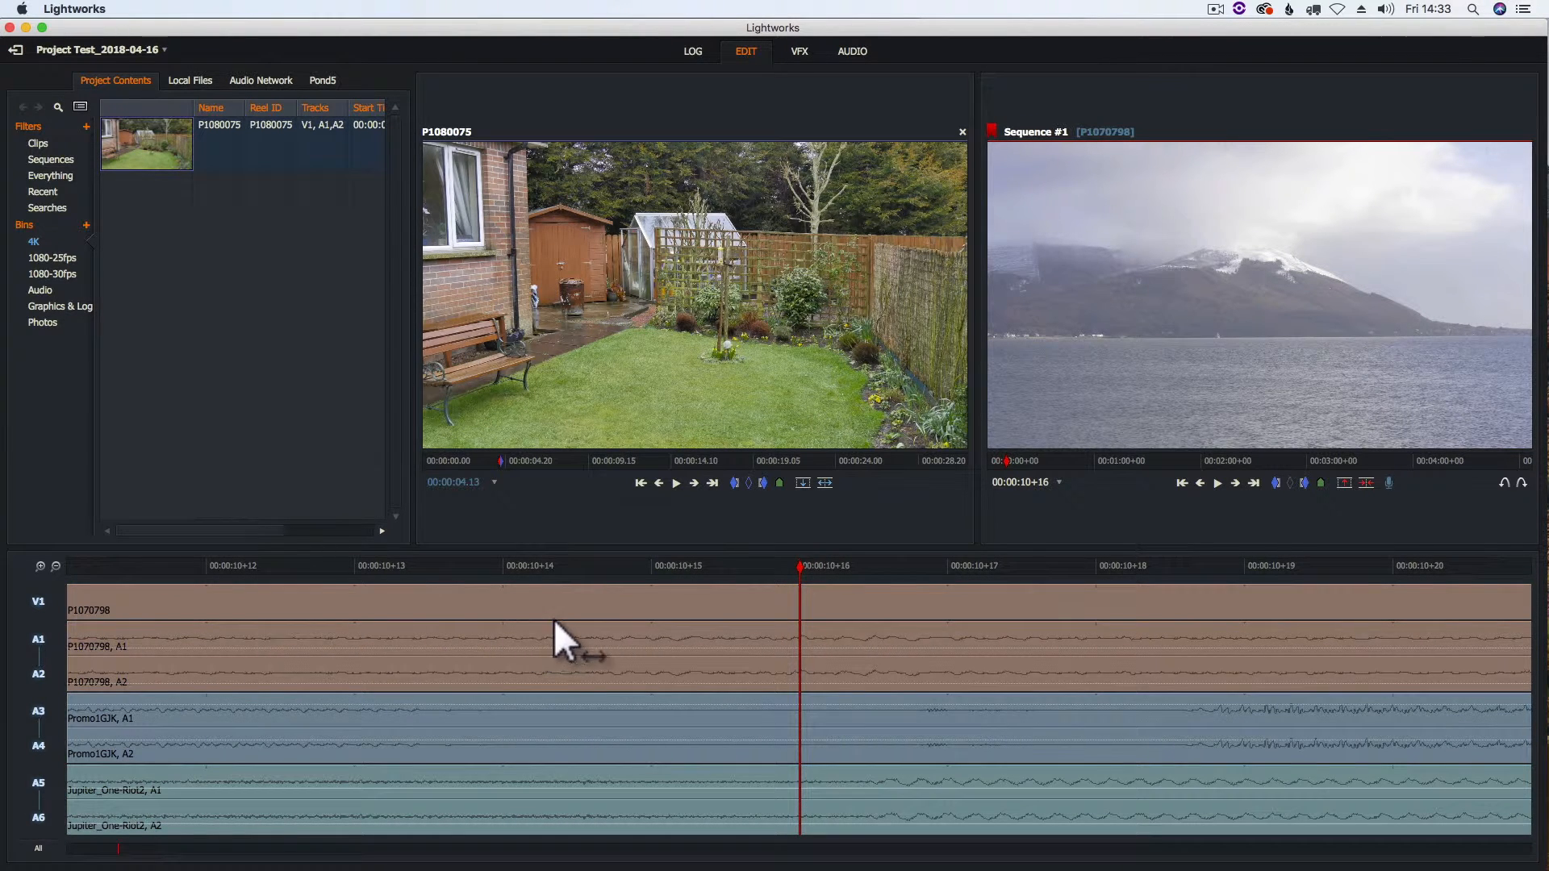
# Zoom the timeline back out to show the whole sequence and return the playhead to 00:00:00+00.
pyautogui.press('-')
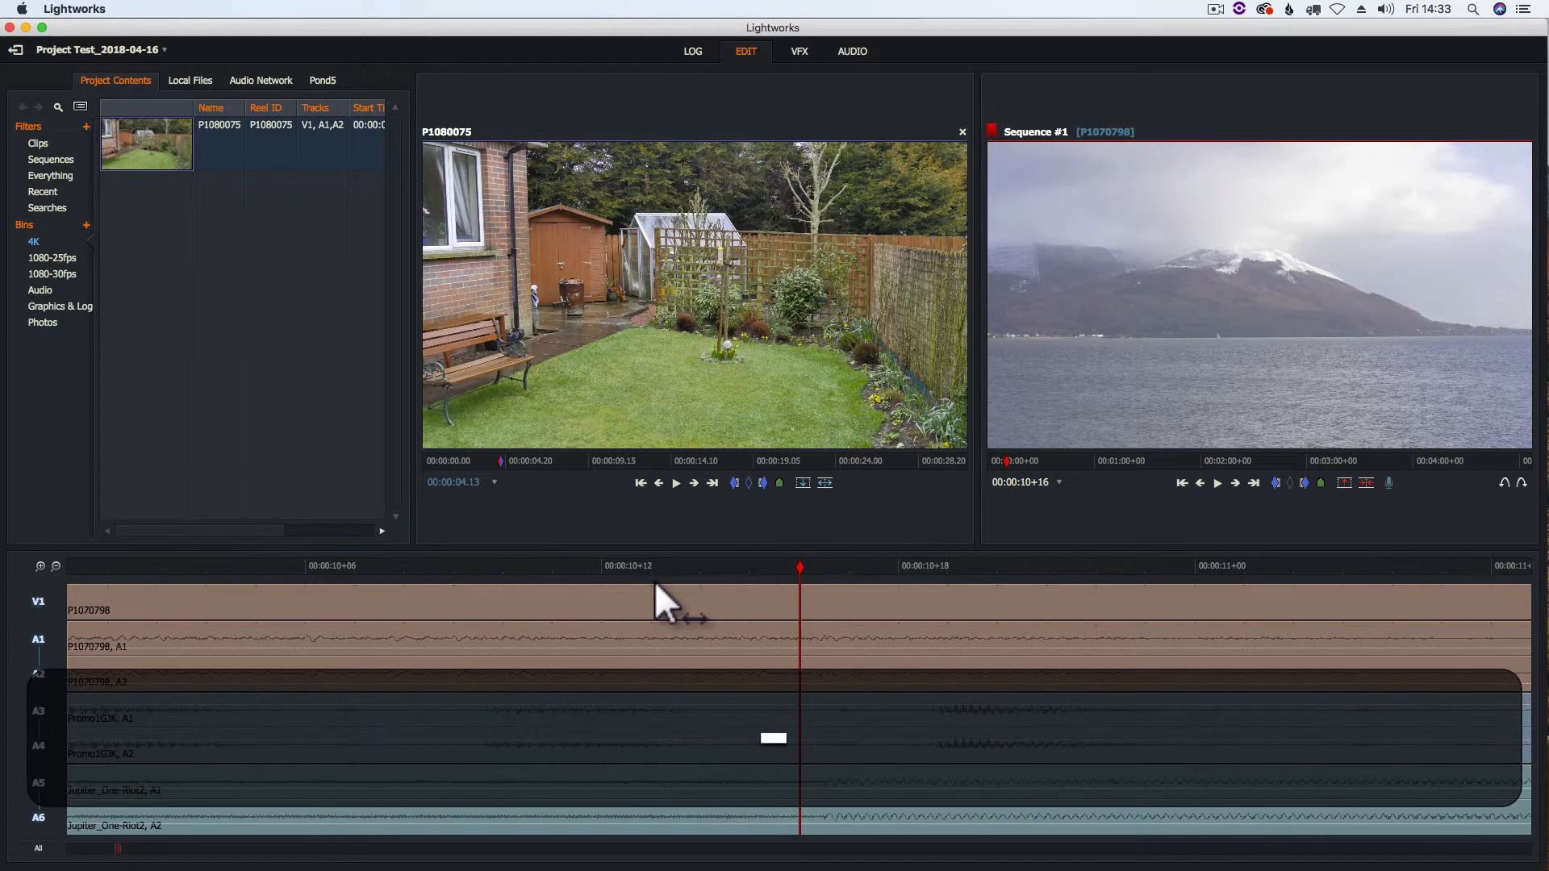
pyautogui.press('-')
pyautogui.press('-')
pyautogui.press('-')
pyautogui.press('-')
pyautogui.press('-')
pyautogui.press('-')
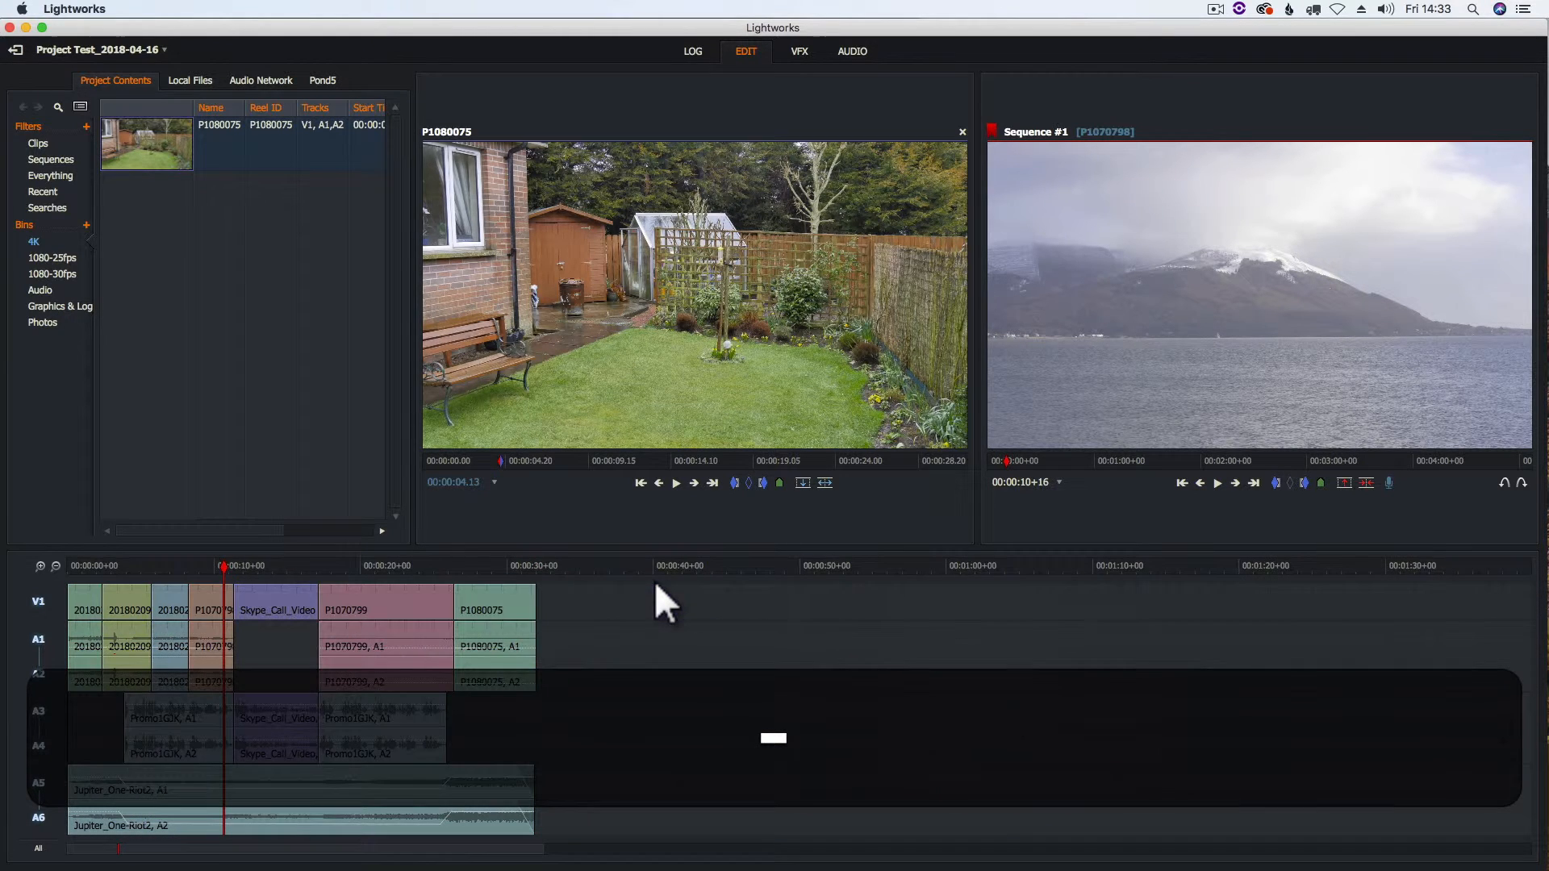
pyautogui.press('=')
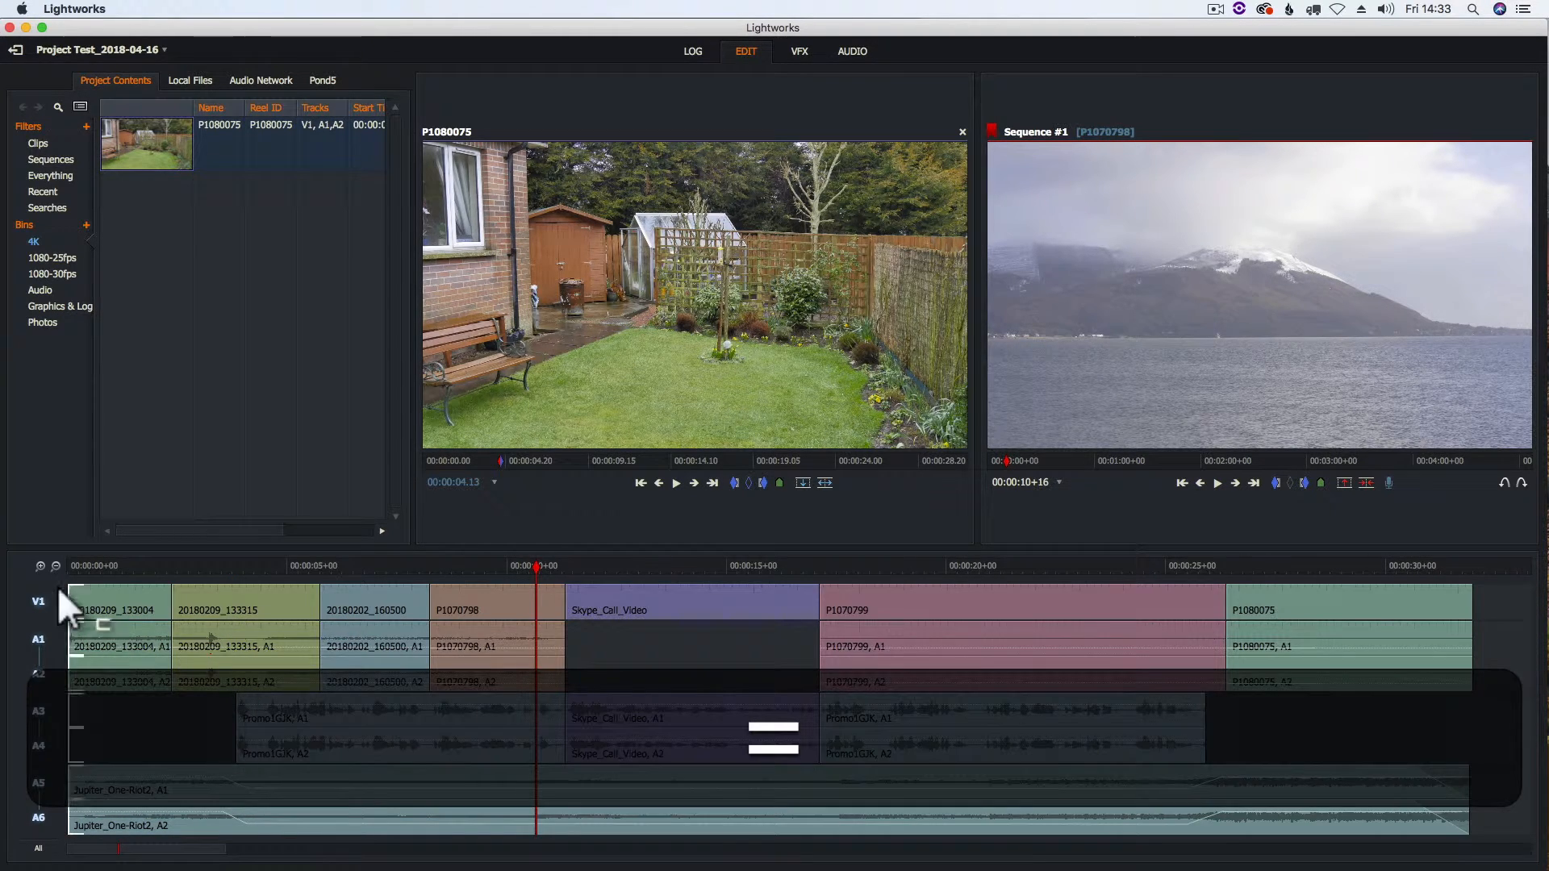
pyautogui.moveTo(88, 558); pyautogui.dragTo(59, 560)
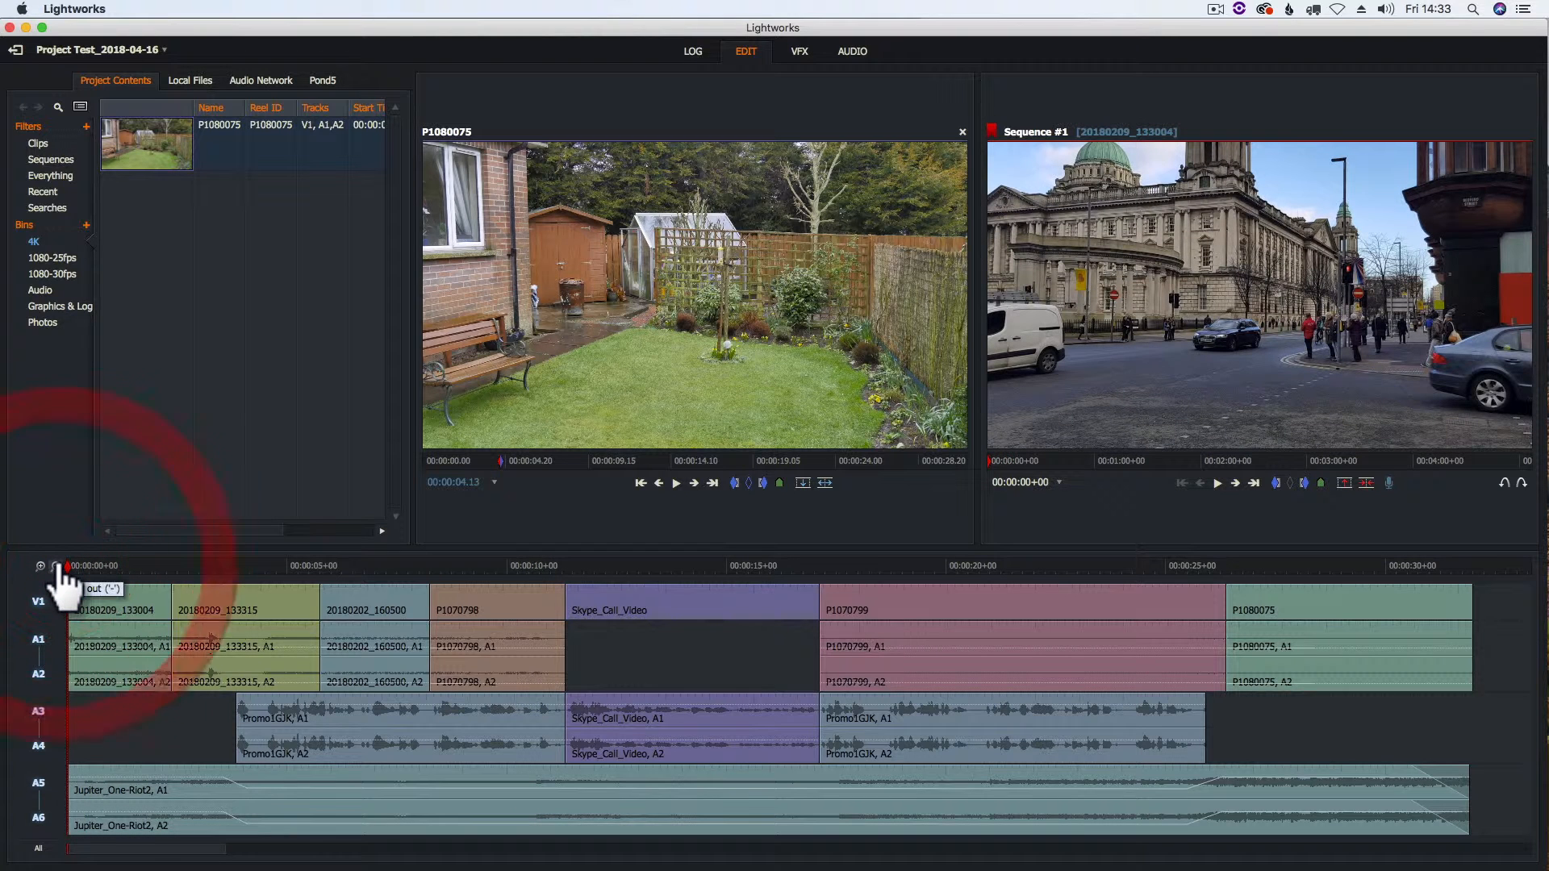